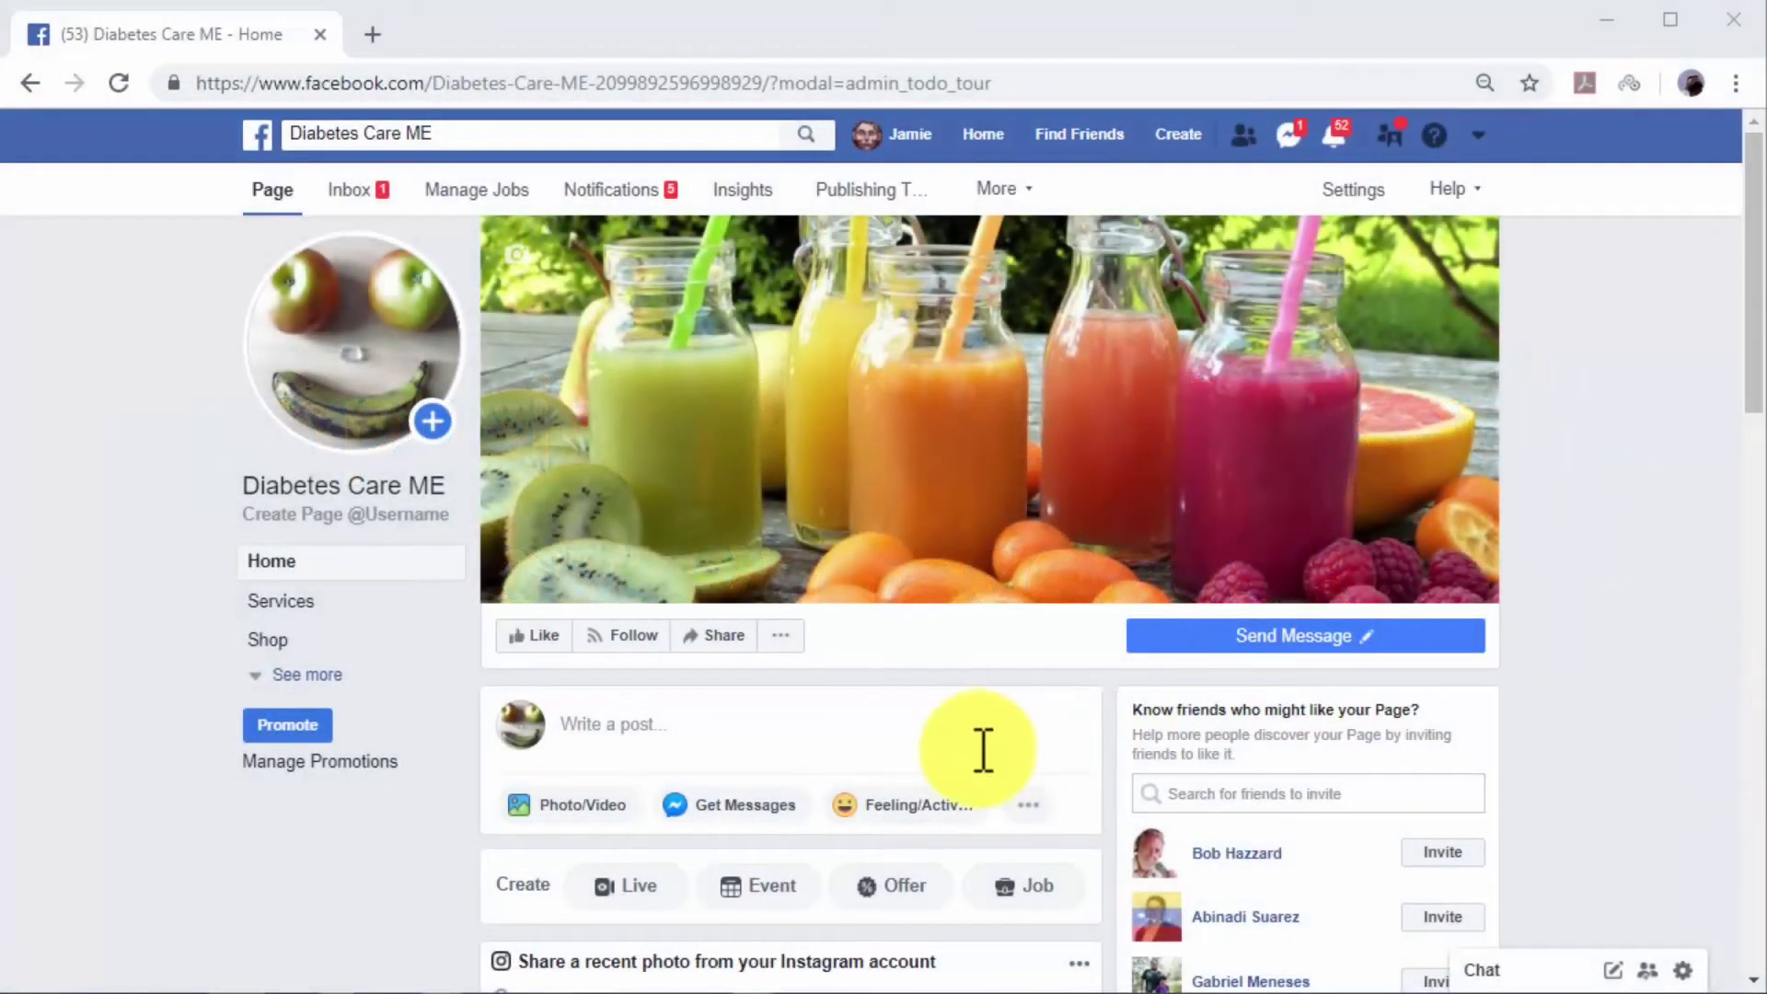
Step: Start a new post from the 'Write a post...' box on the Diabetes Care ME page
{"action": "left_click", "coordinate": [983, 750]}
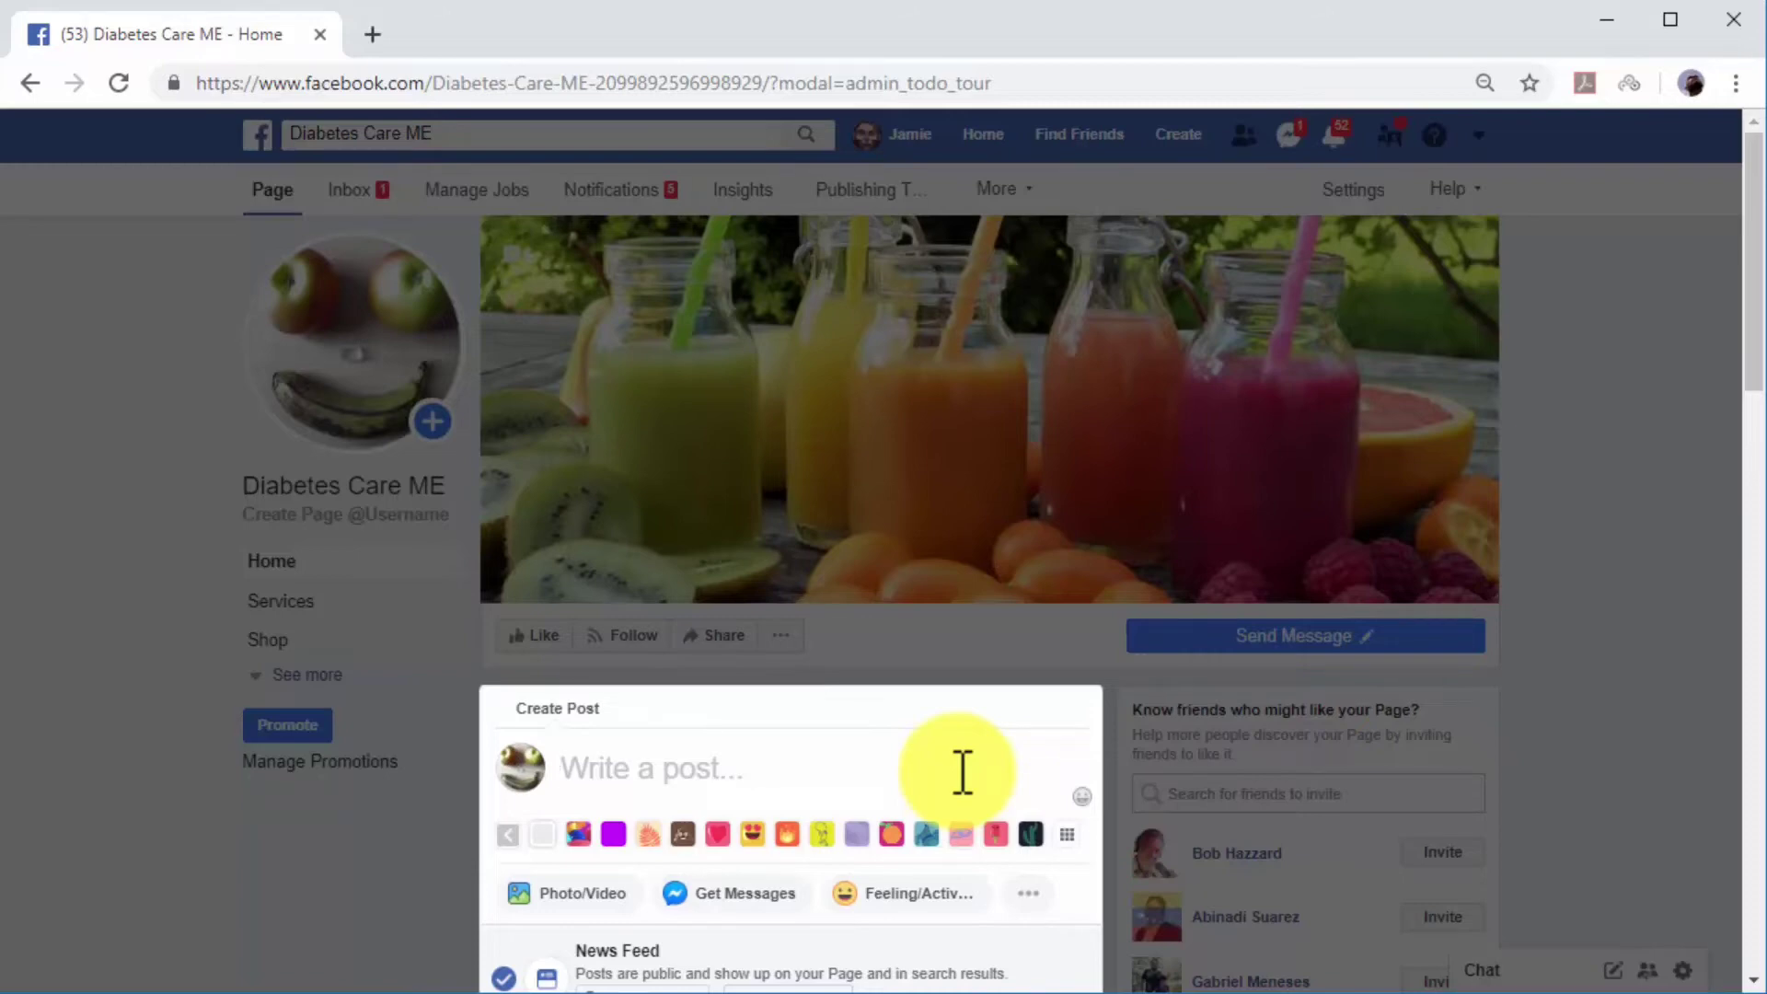
Step: Write the diabetes paragraph, 'Click on the link below to learn more!' and the article URL
{"action": "type", "text": "Whether you are diabetic or know someone who is, there are ways to not only keep your diabetes type 2 under control, but to maintain a simple, healthy lifestyle that will allow you to outlive your expectations."}
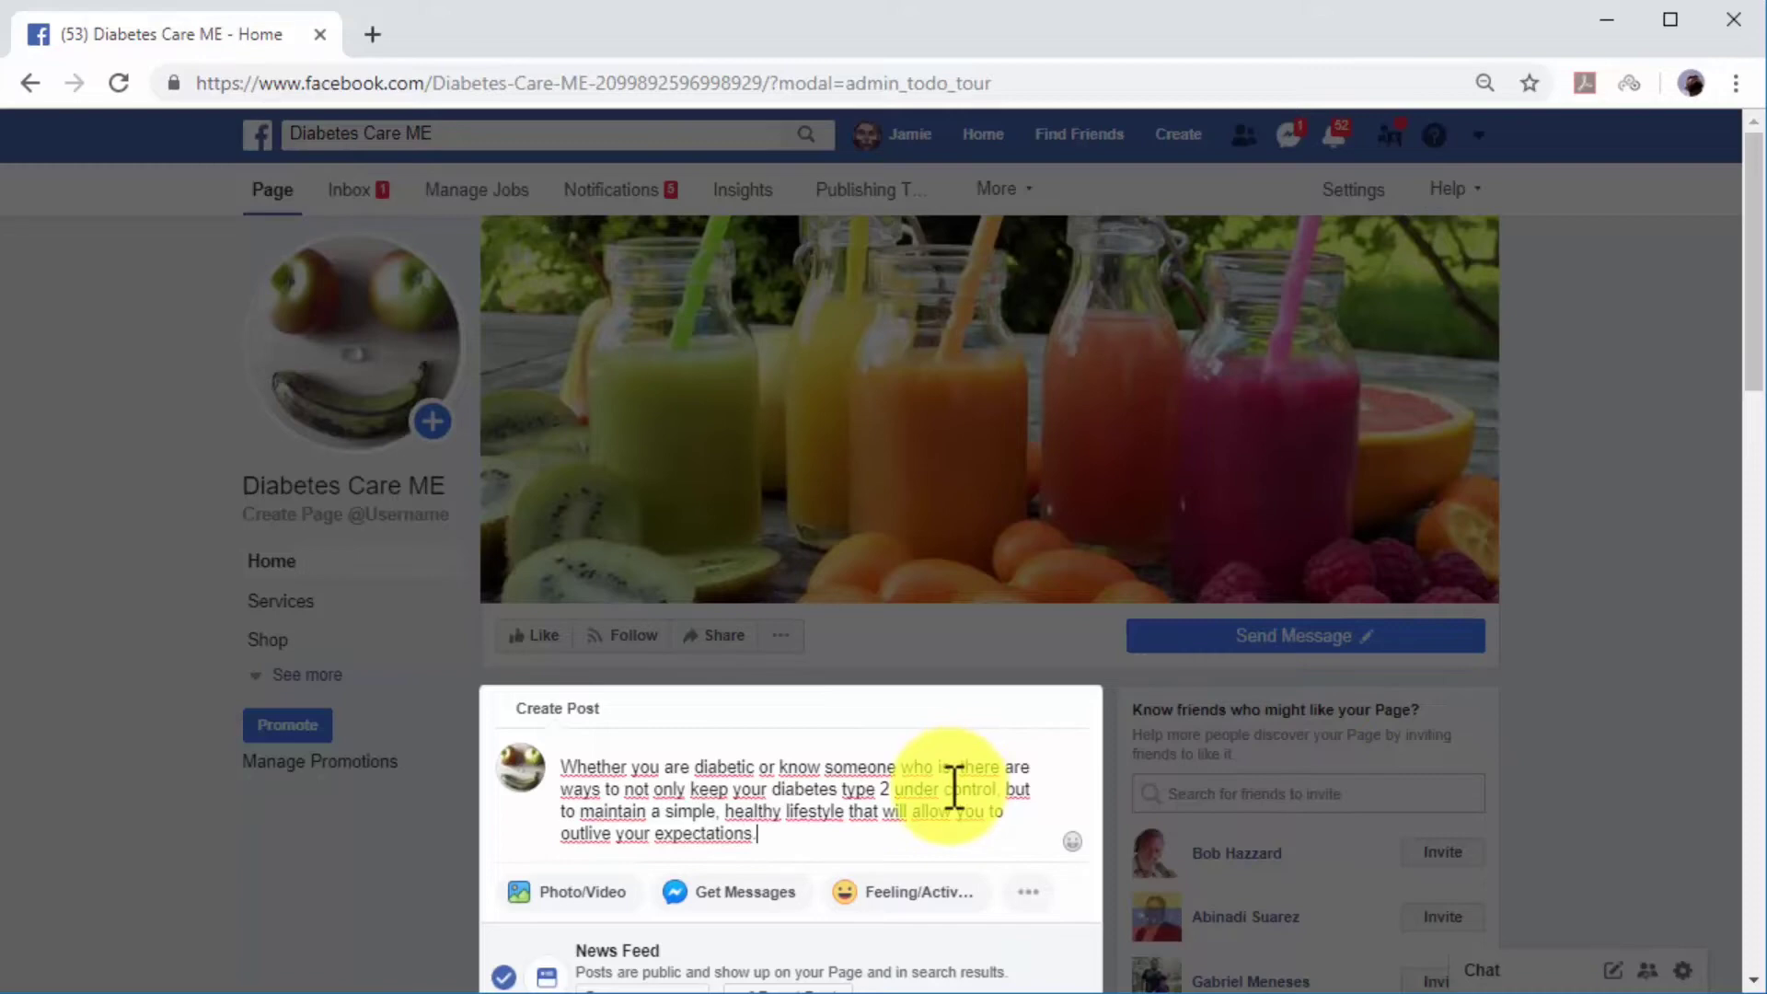
{"action": "key", "text": "Return"}
{"action": "key", "text": "Return"}
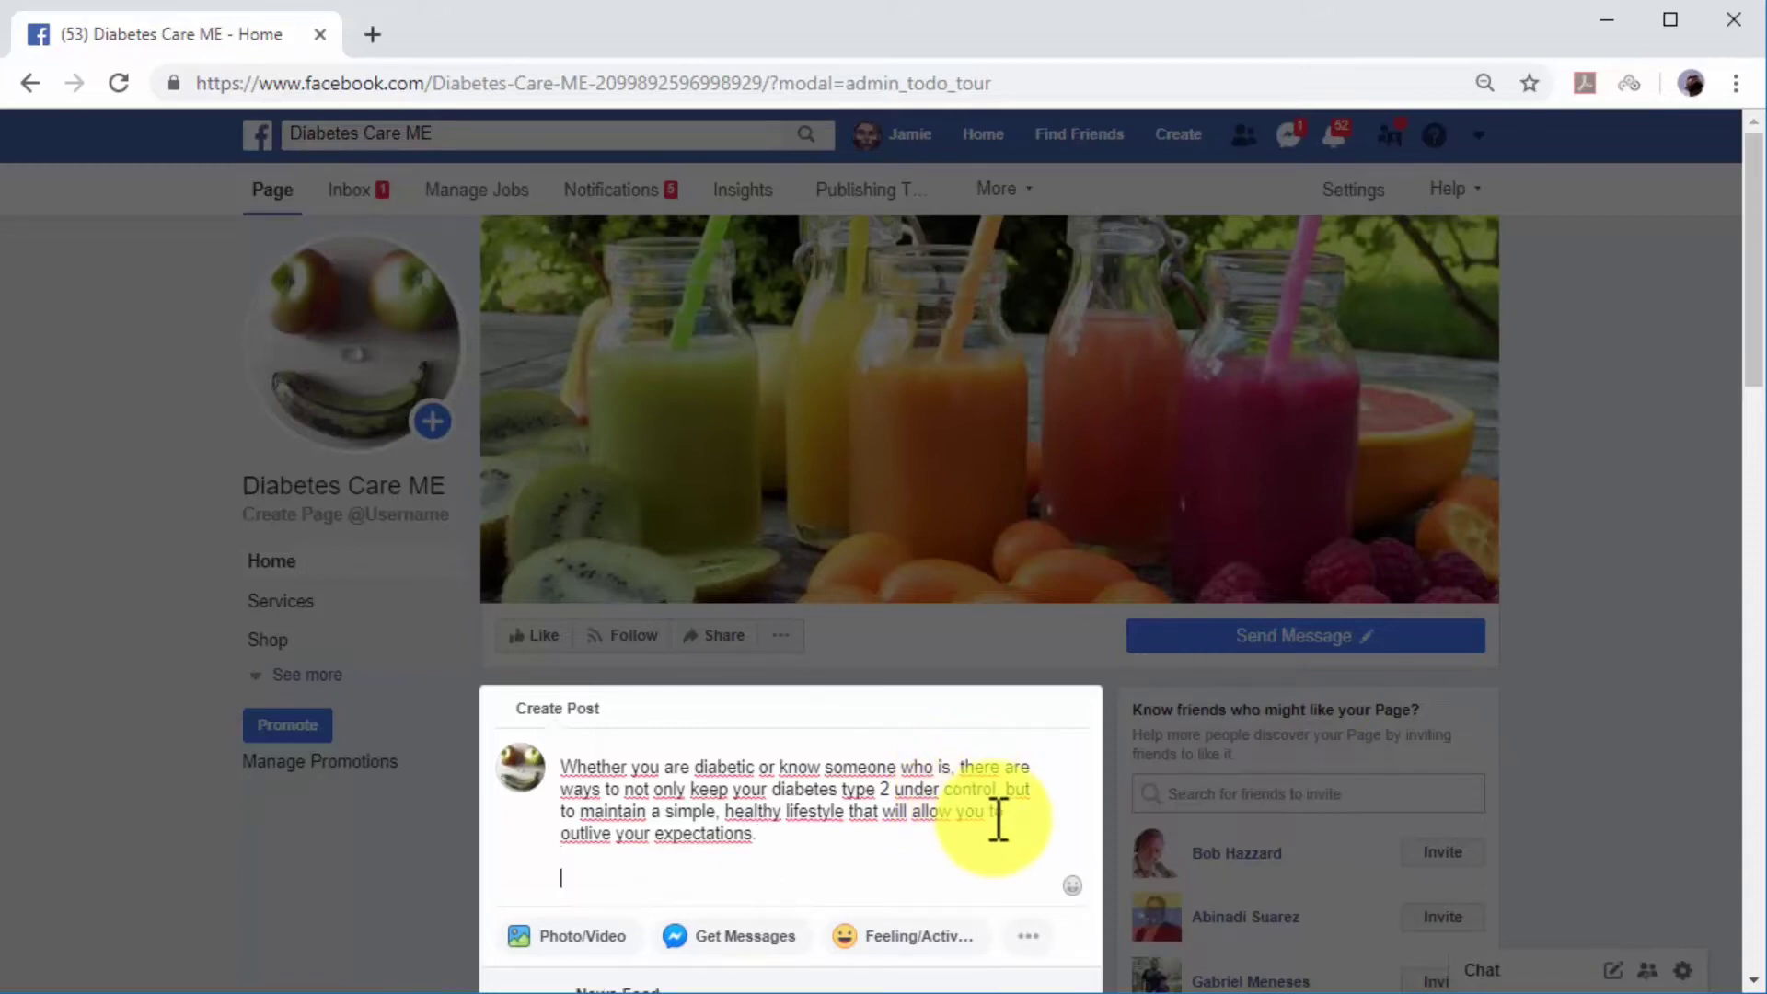
{"action": "type", "text": "Click on the link"}
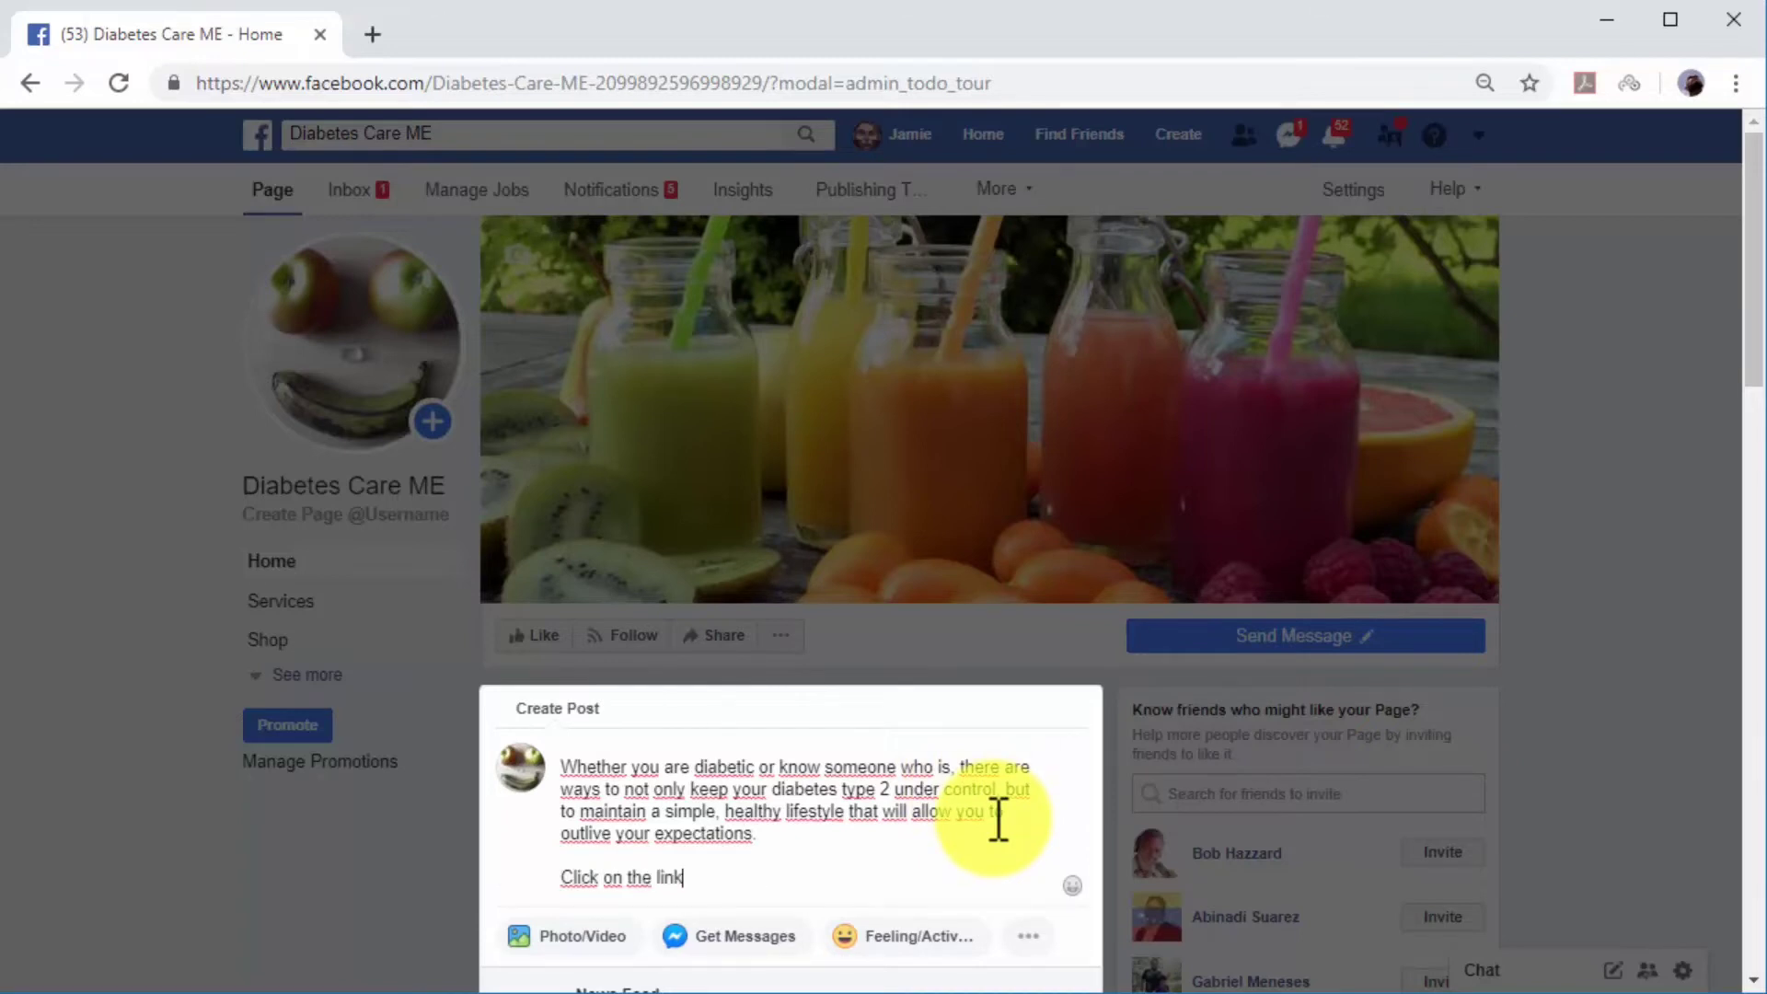
{"action": "type", "text": " below to learn more!"}
{"action": "key", "text": "Return"}
{"action": "key", "text": "Return"}
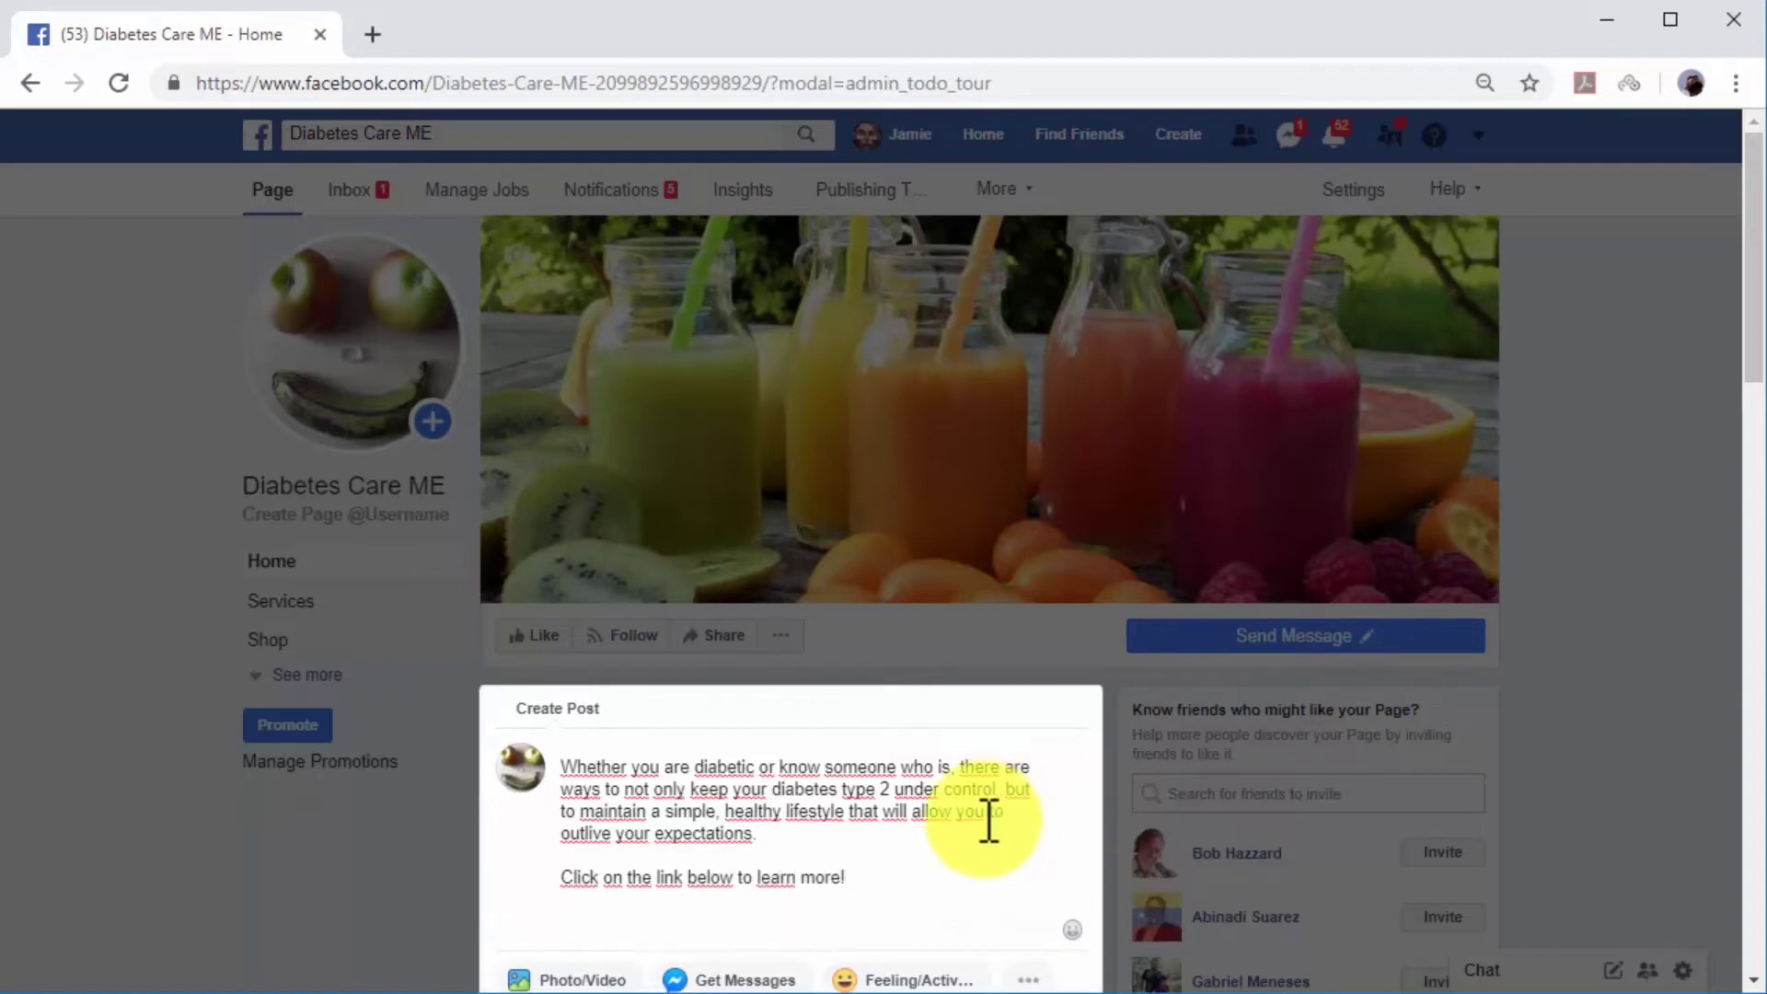
{"action": "type", "text": "http://diabetescaremadeeasy.com/dcme2/5-ways-to-keep-your-diabetes-under-complete-control/"}
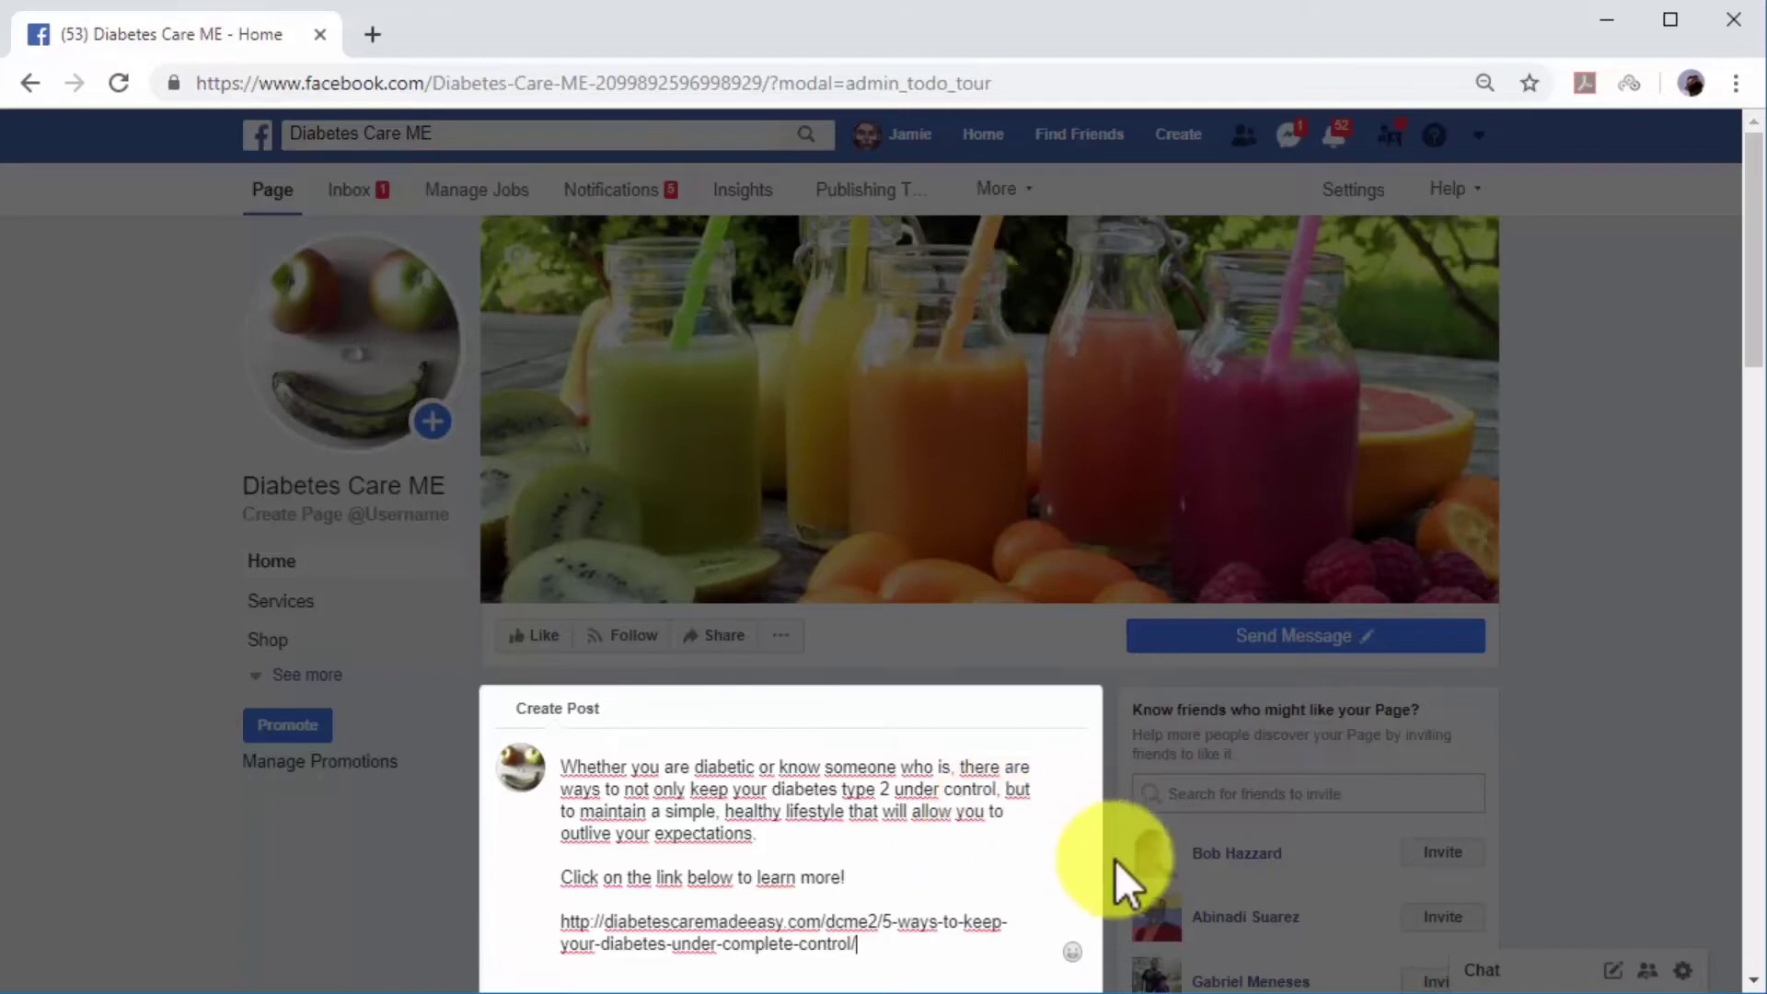
{"action": "scroll", "coordinate": [1145, 883], "scroll_direction": "down", "scroll_amount": 3}
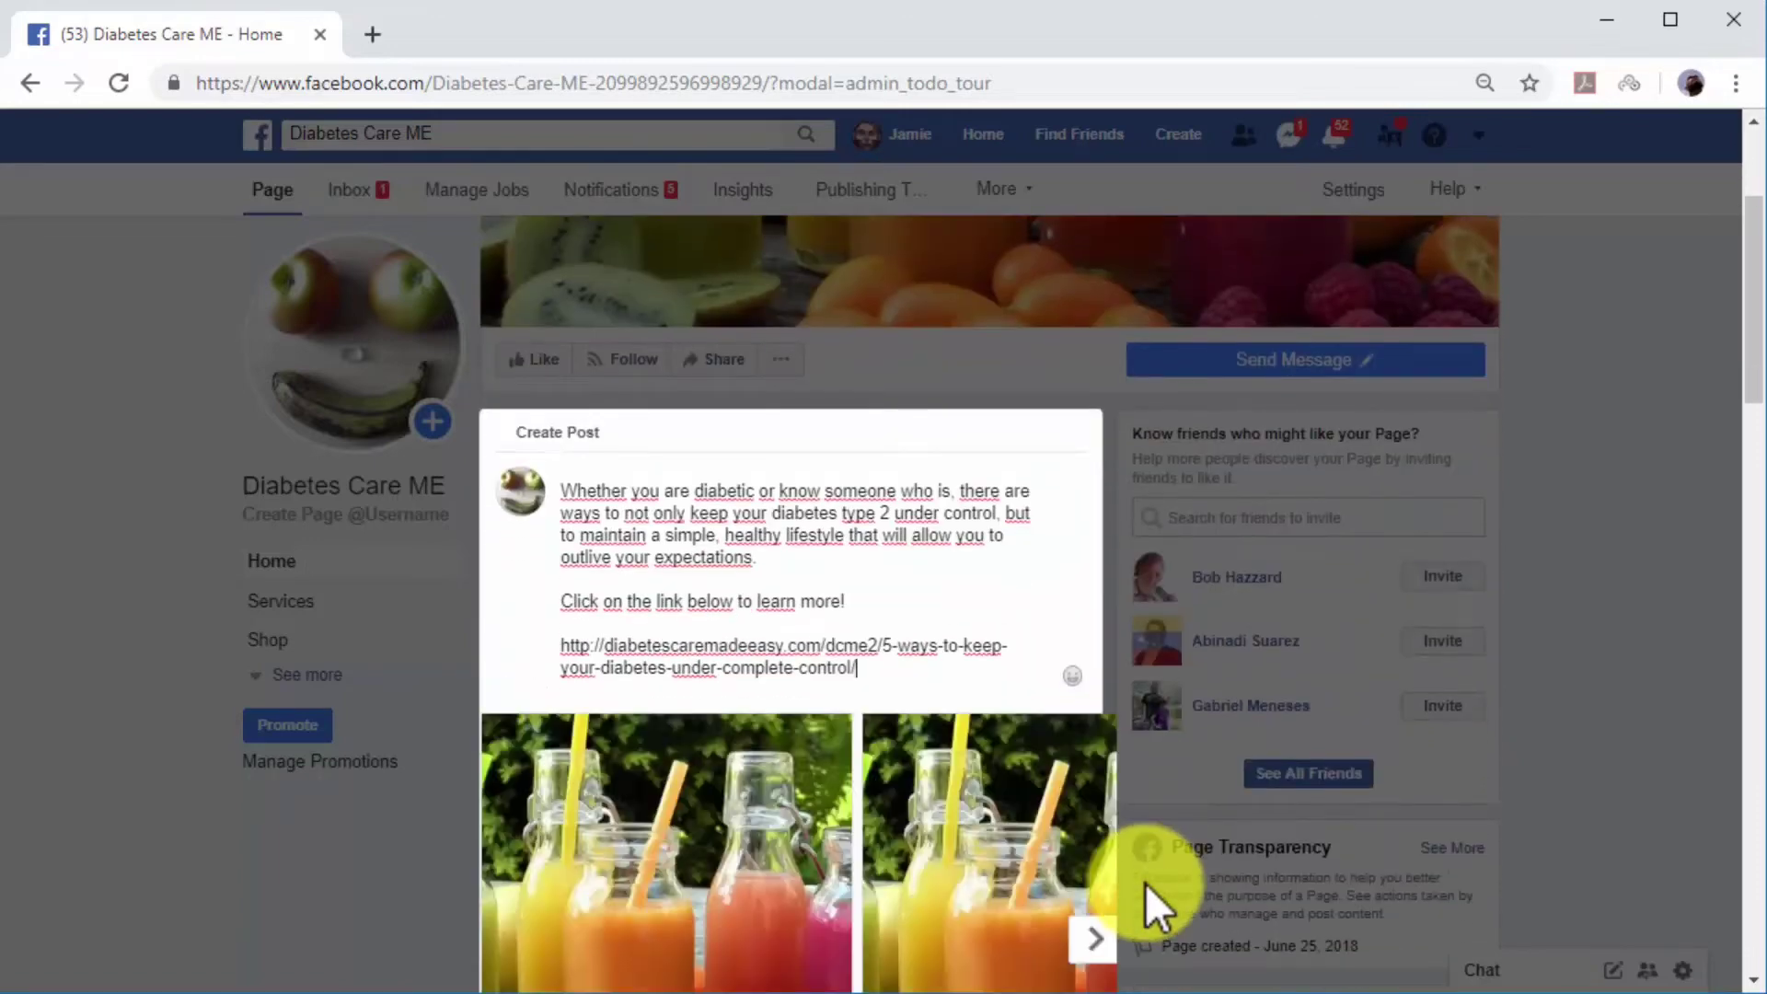
Step: Delete the long article URL from the post text while keeping its link preview
{"action": "scroll", "coordinate": [1145, 881], "scroll_direction": "down", "scroll_amount": 1}
{"action": "scroll", "coordinate": [1145, 881], "scroll_direction": "down", "scroll_amount": 1}
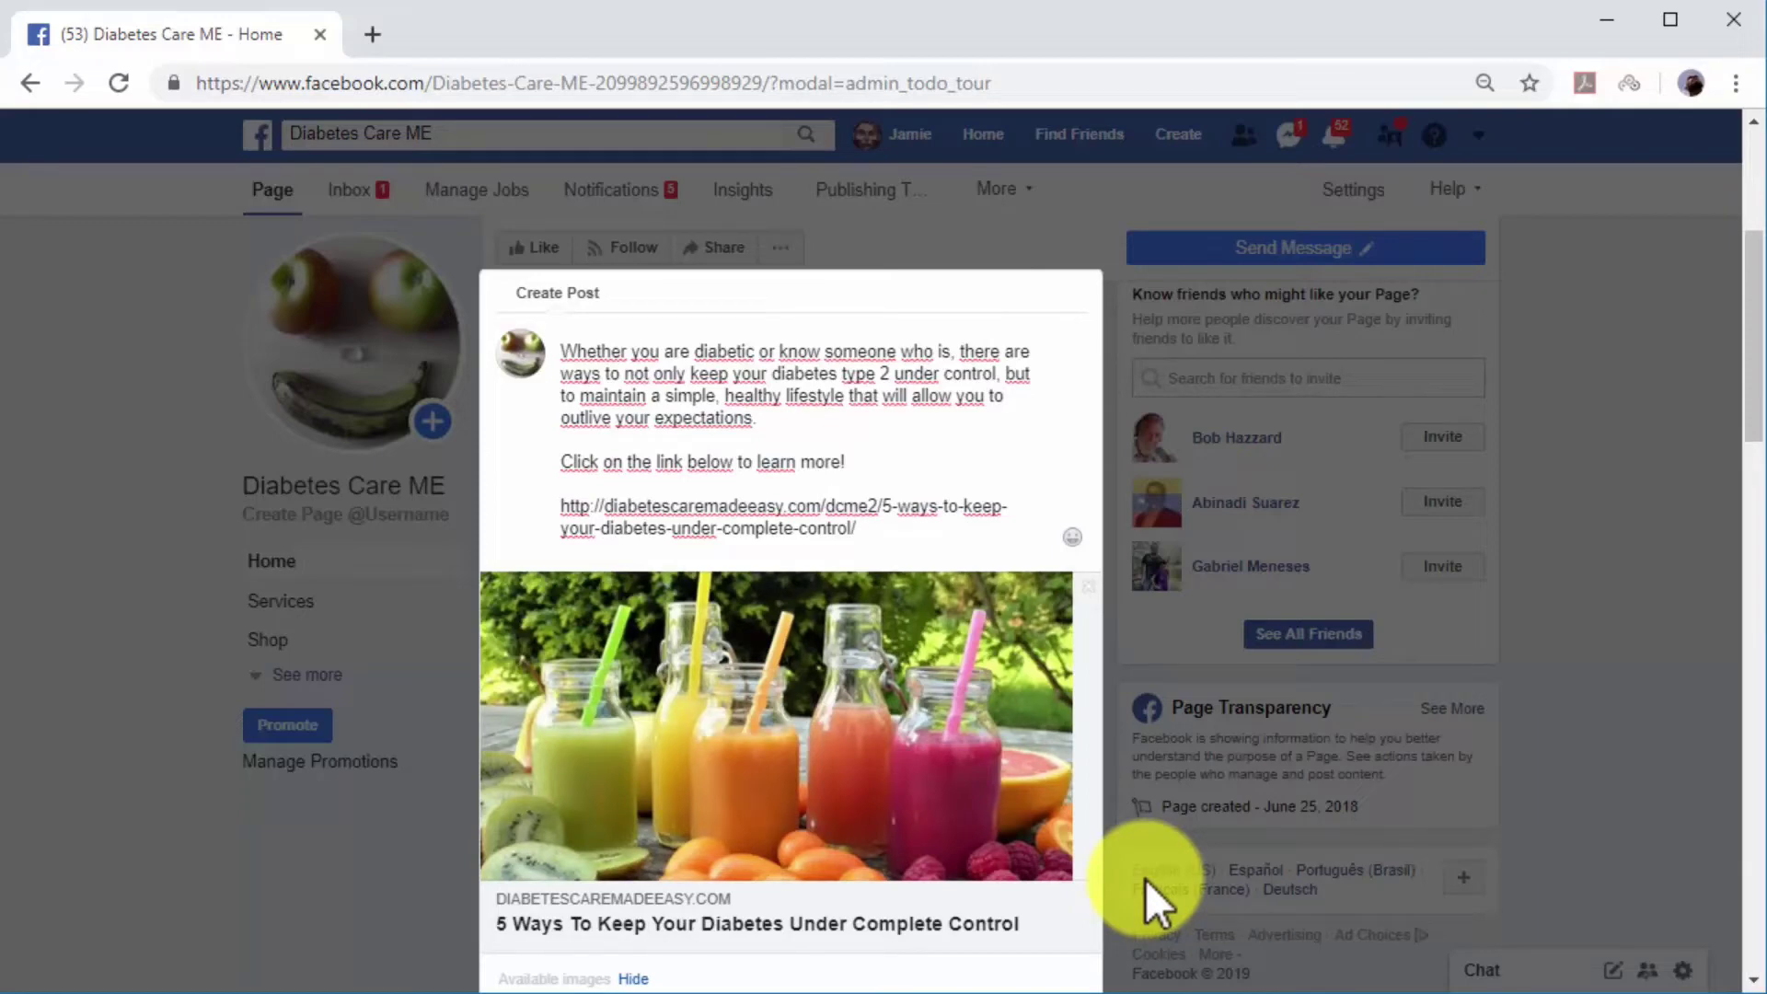
{"action": "left_click_drag", "start_coordinate": [875, 538], "coordinate": [571, 510]}
{"action": "key", "text": "ctrl+c"}
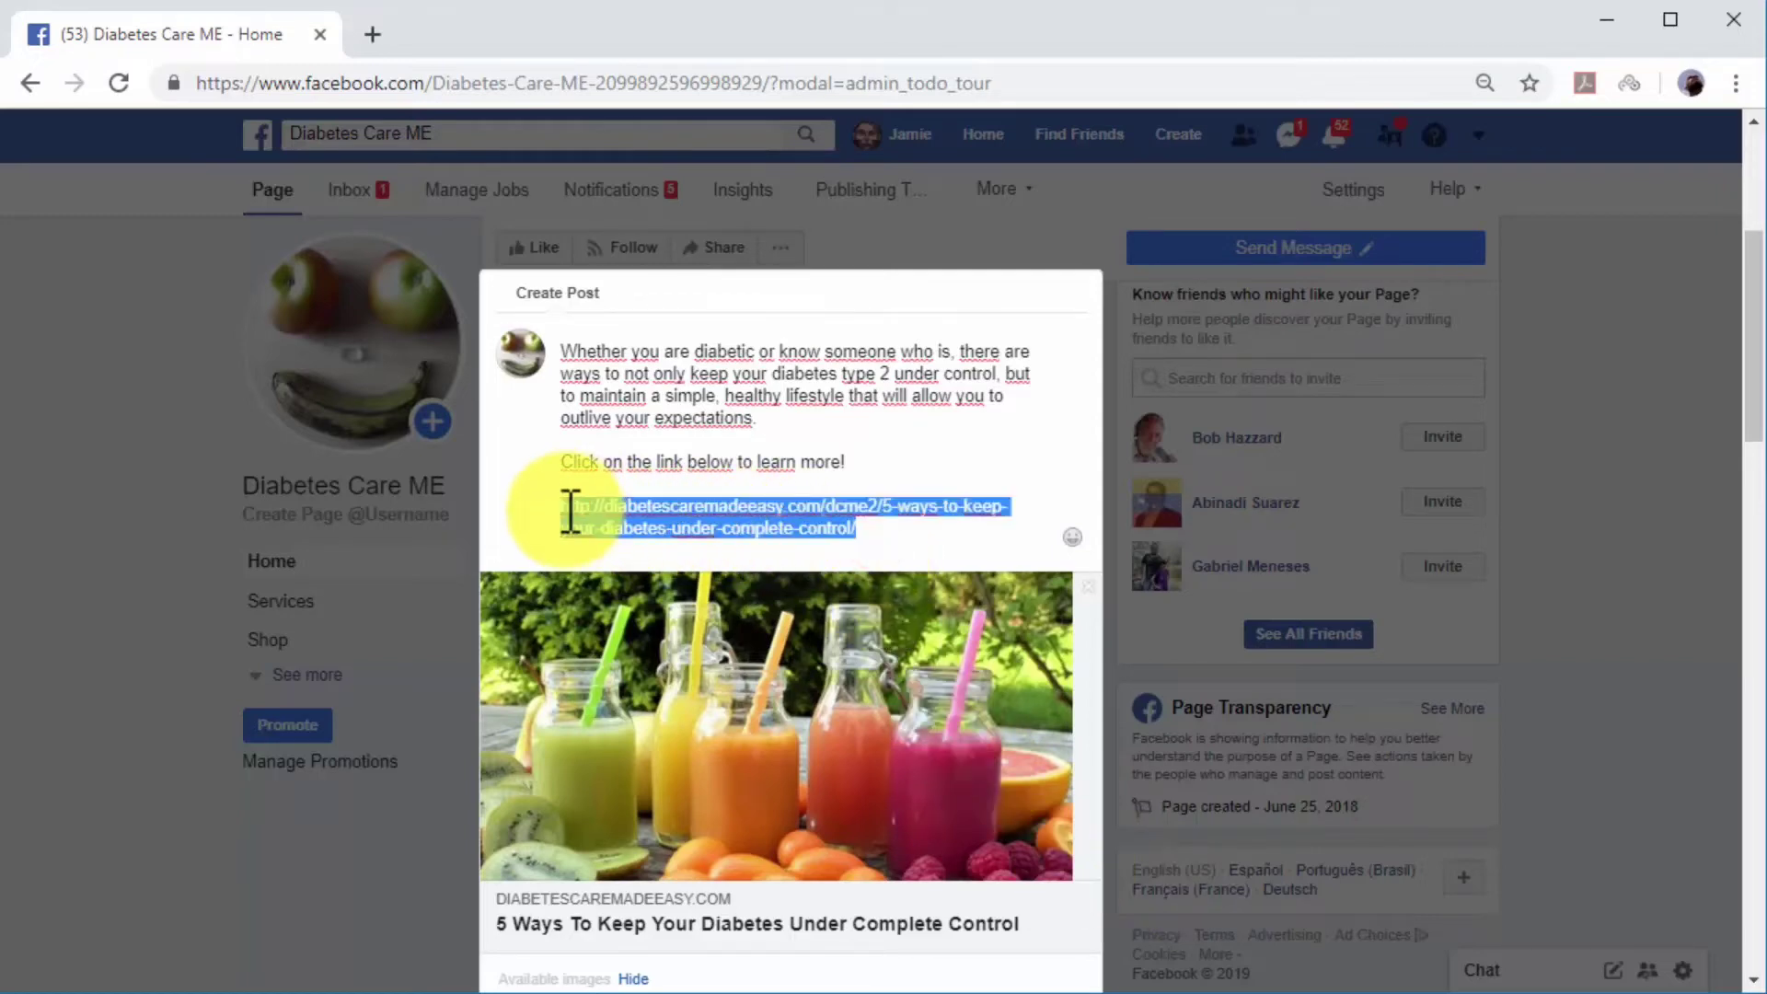
{"action": "key", "text": "BackSpace"}
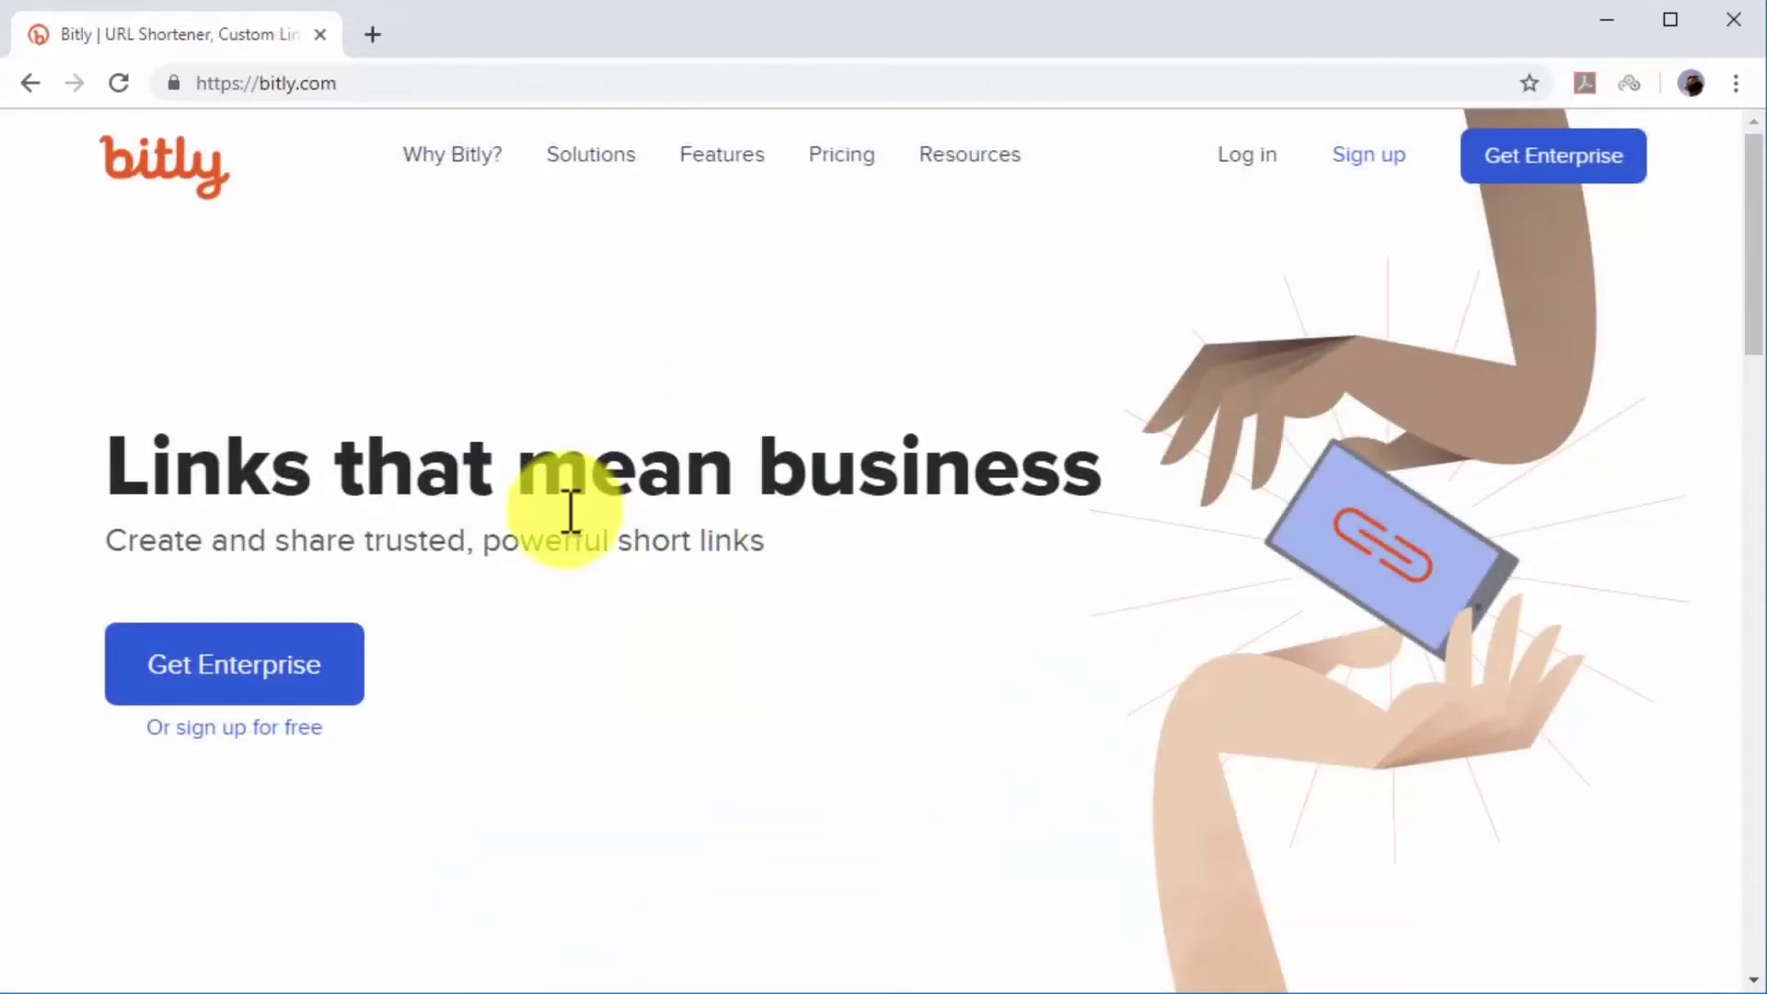
{"action": "scroll", "coordinate": [567, 529], "scroll_direction": "down", "scroll_amount": 3}
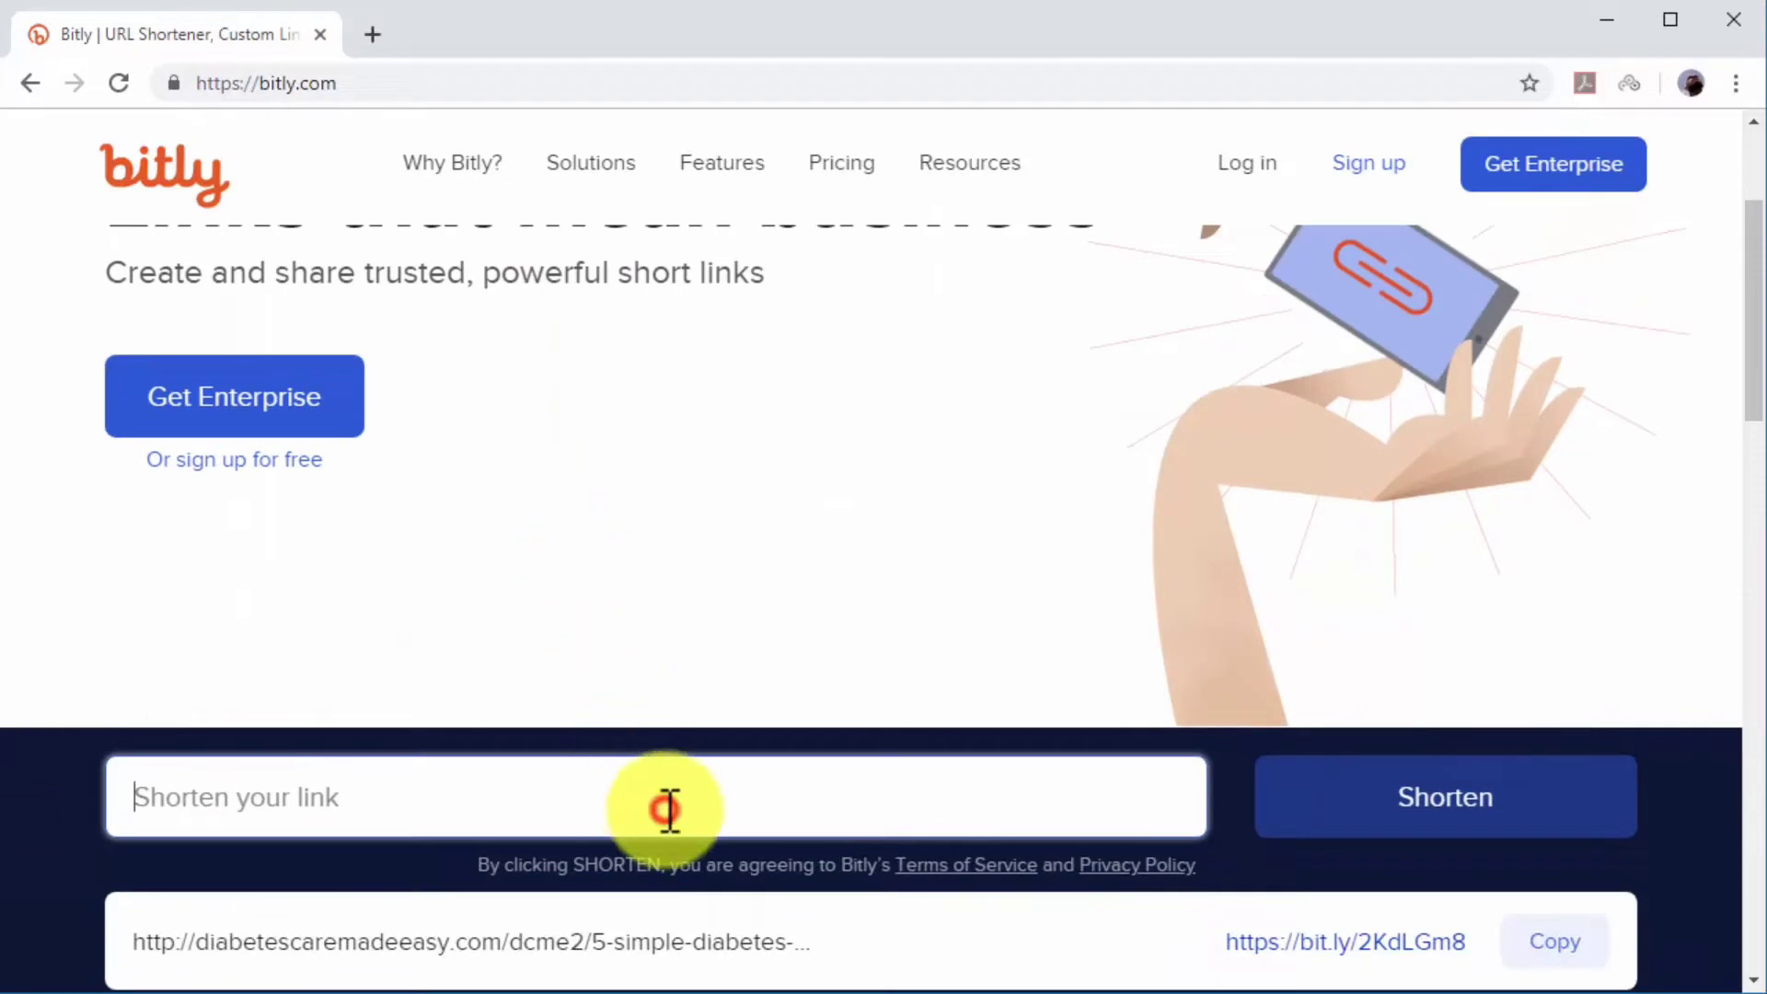
{"action": "key", "text": "ctrl+v"}
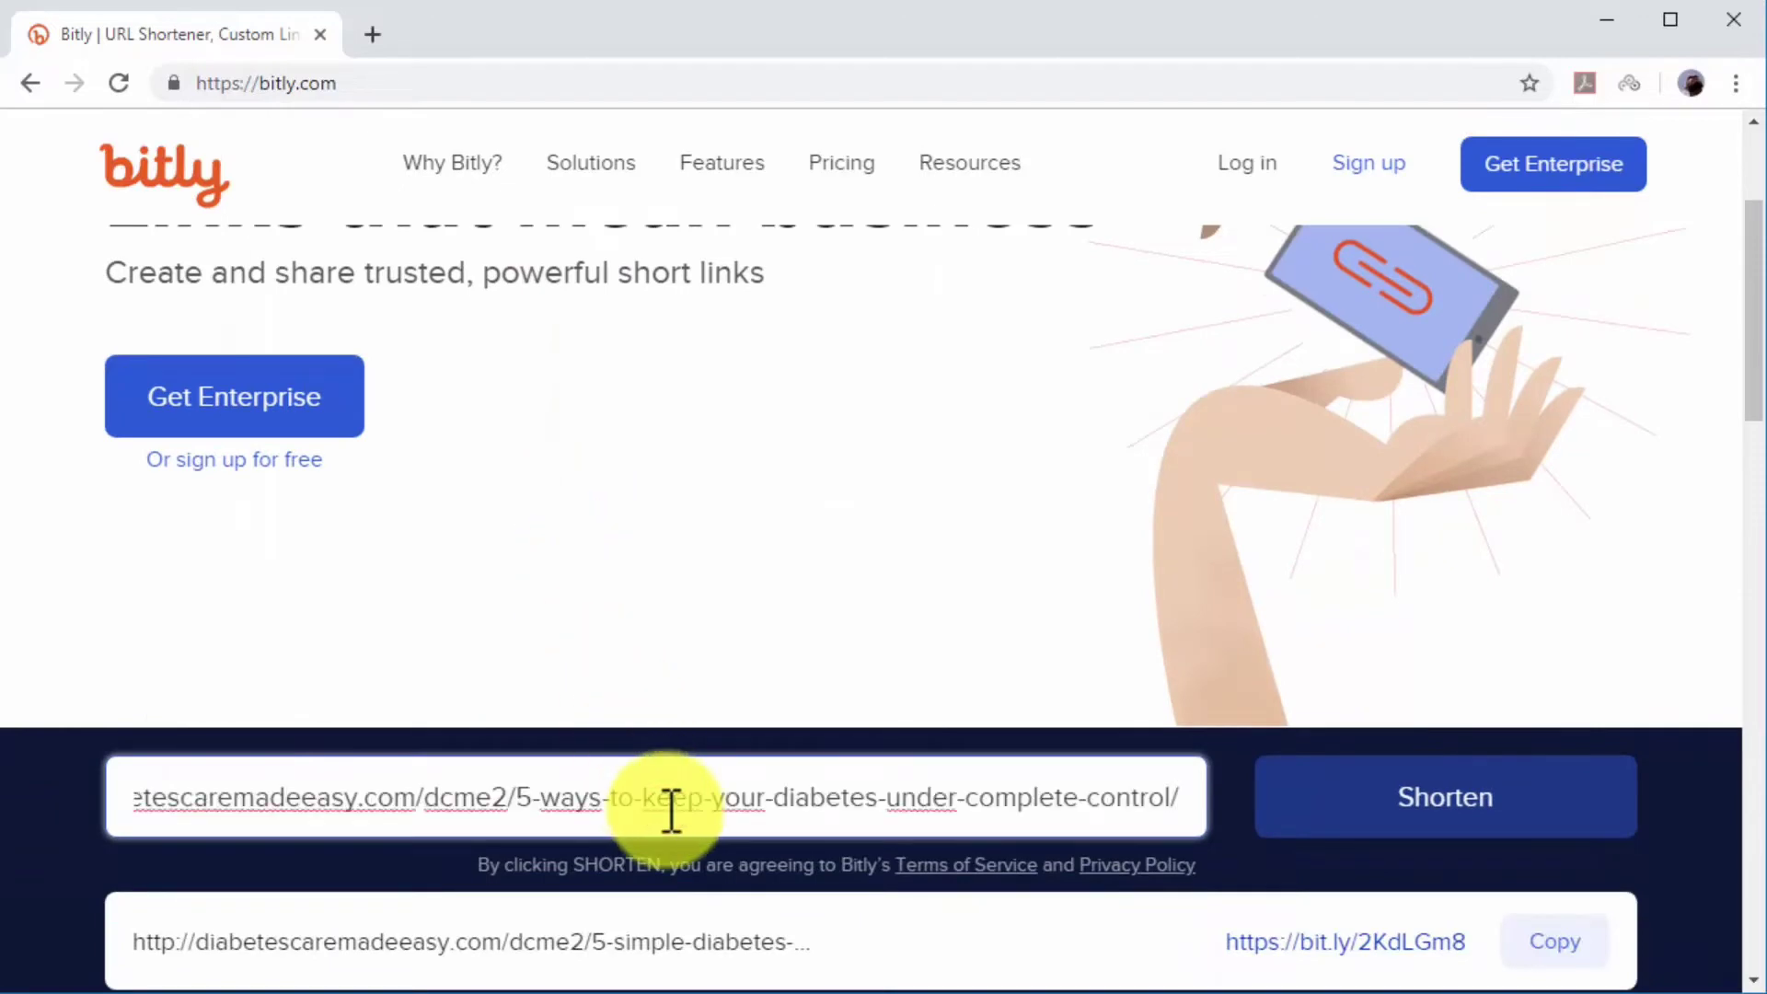
{"action": "left_click", "coordinate": [1340, 802]}
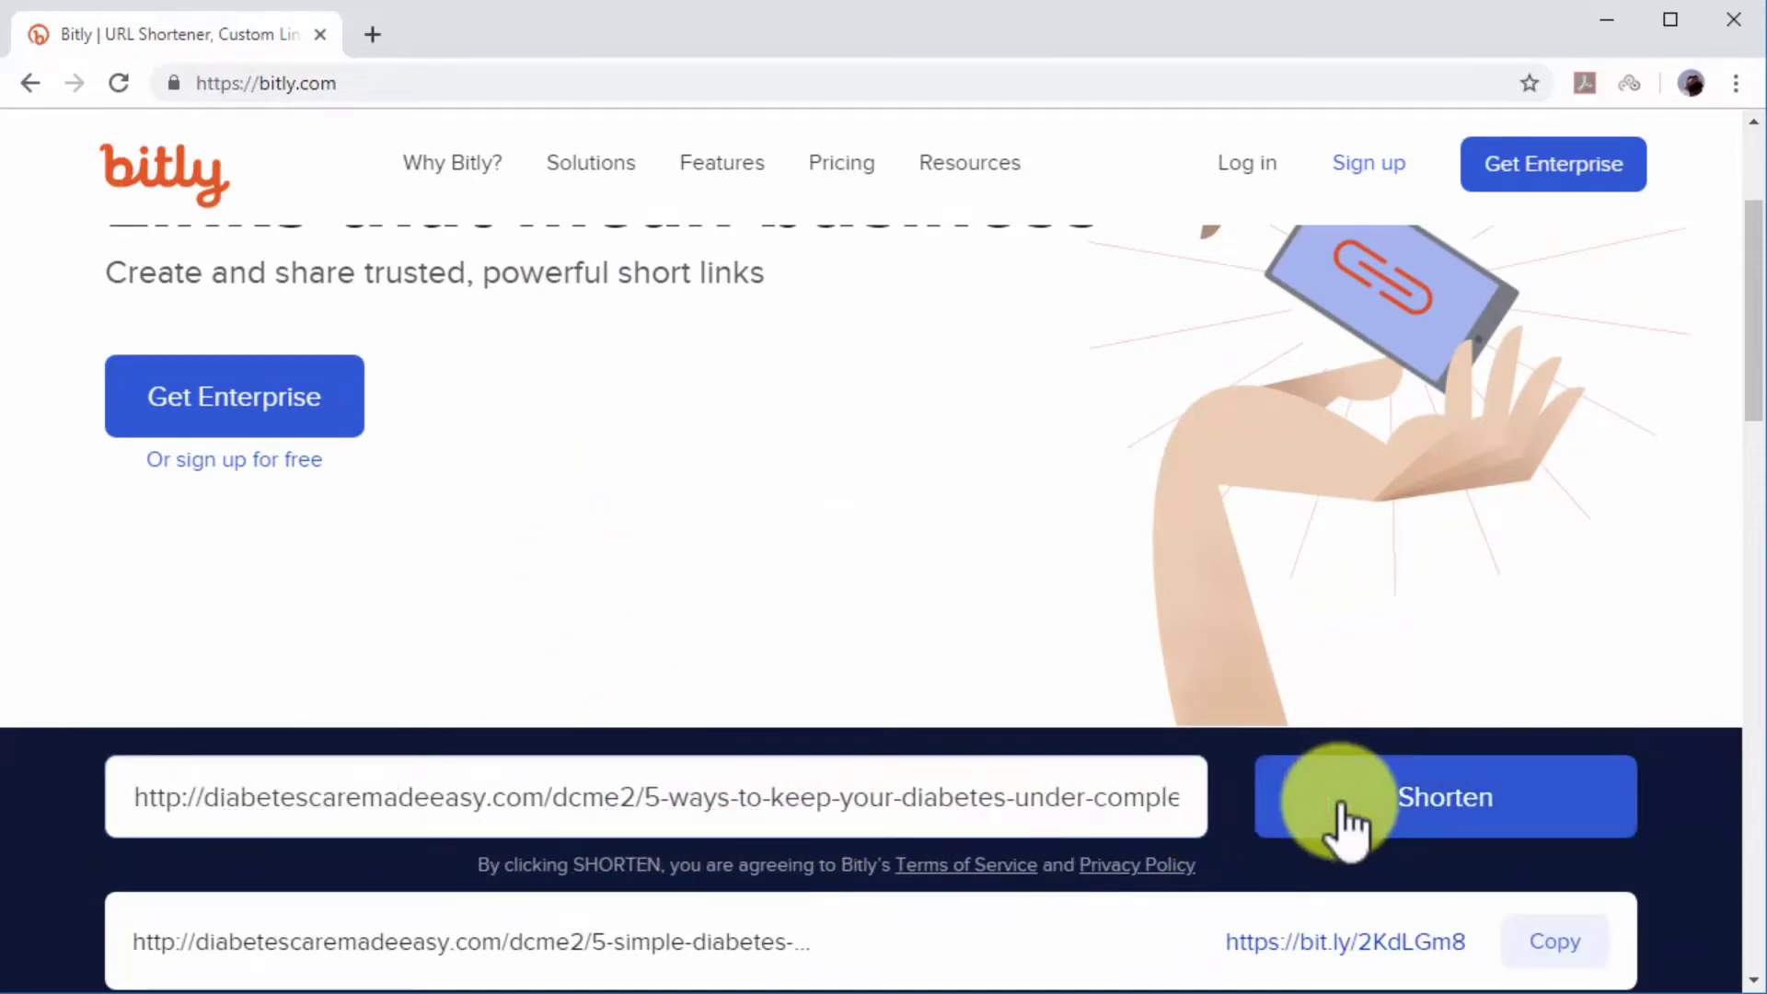
{"action": "left_click", "coordinate": [1339, 816]}
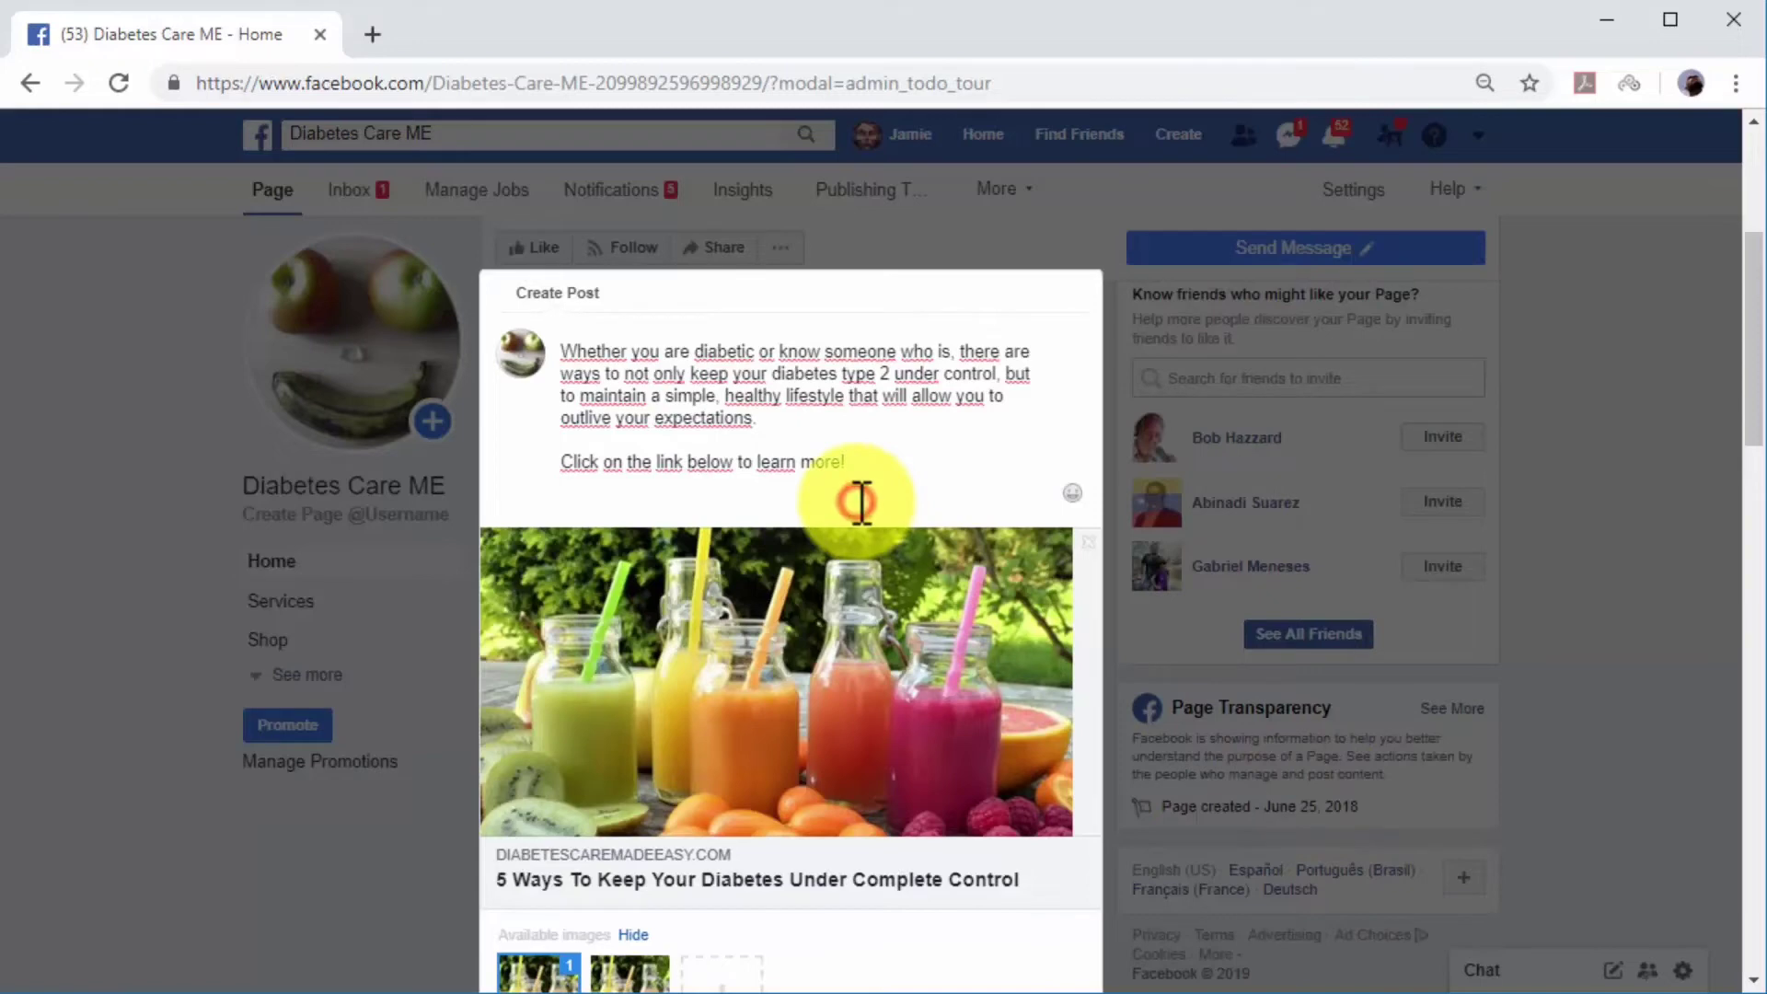
{"action": "key", "text": "Return"}
{"action": "key", "text": "ctrl+v"}
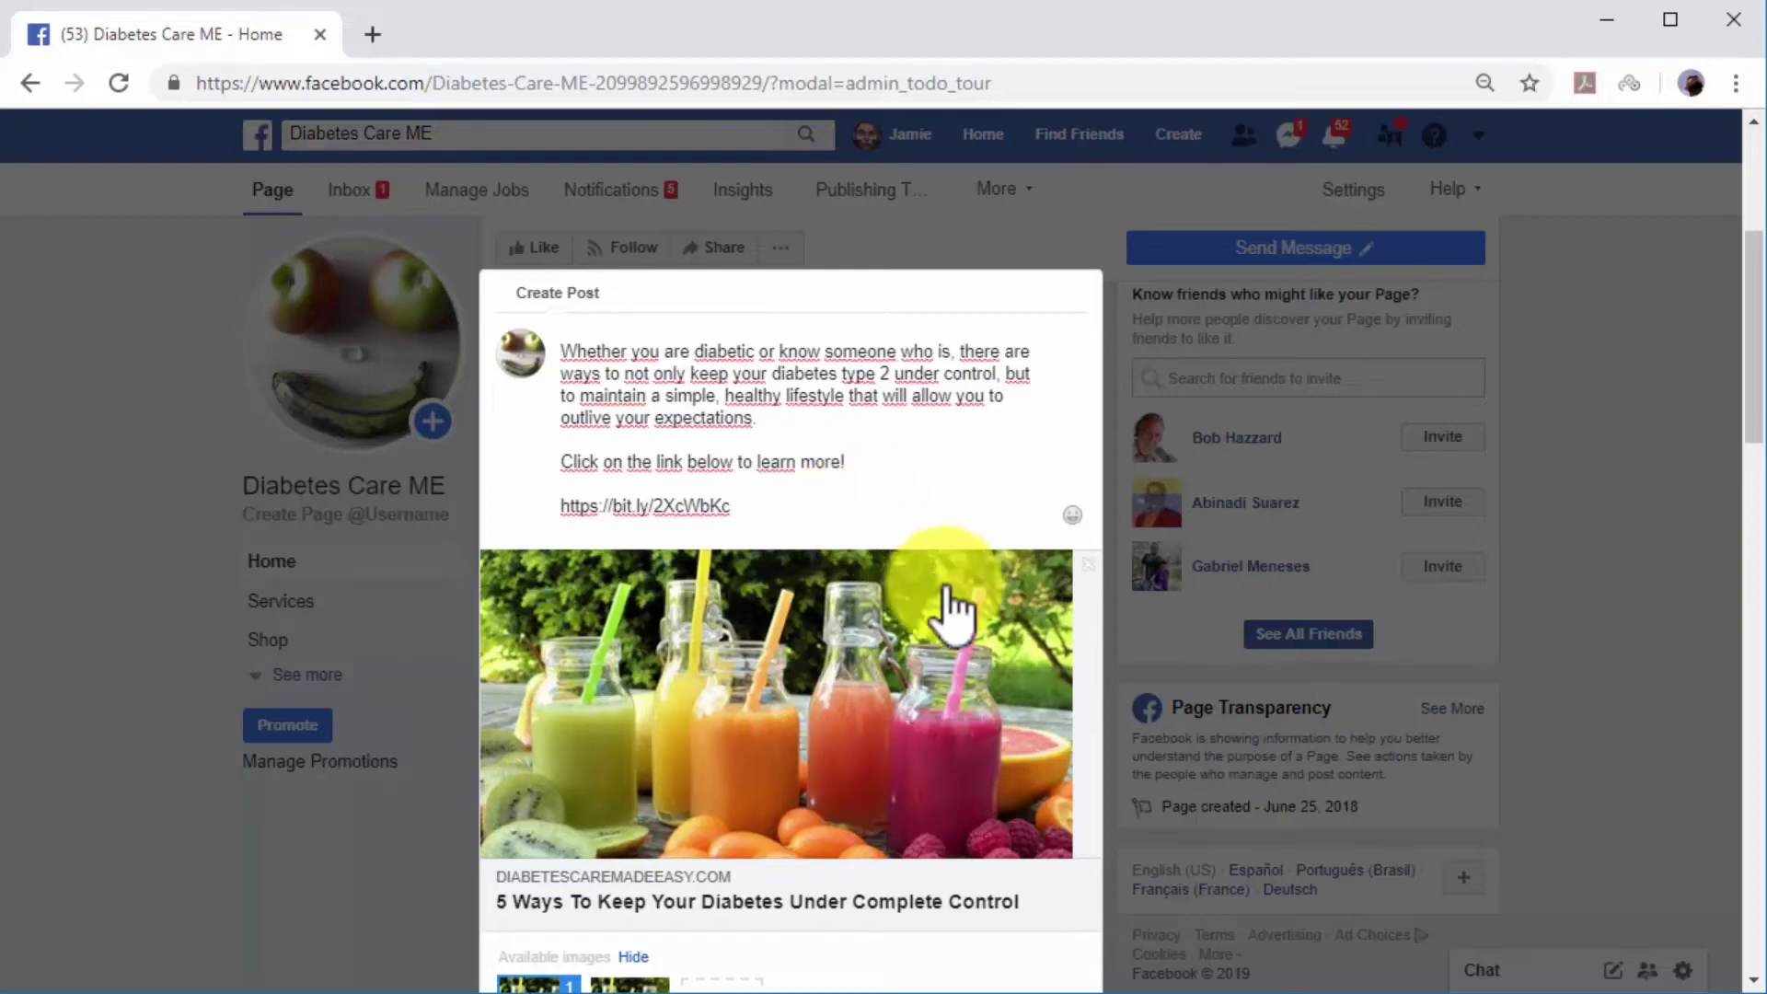
{"action": "left_click", "coordinate": [1089, 564]}
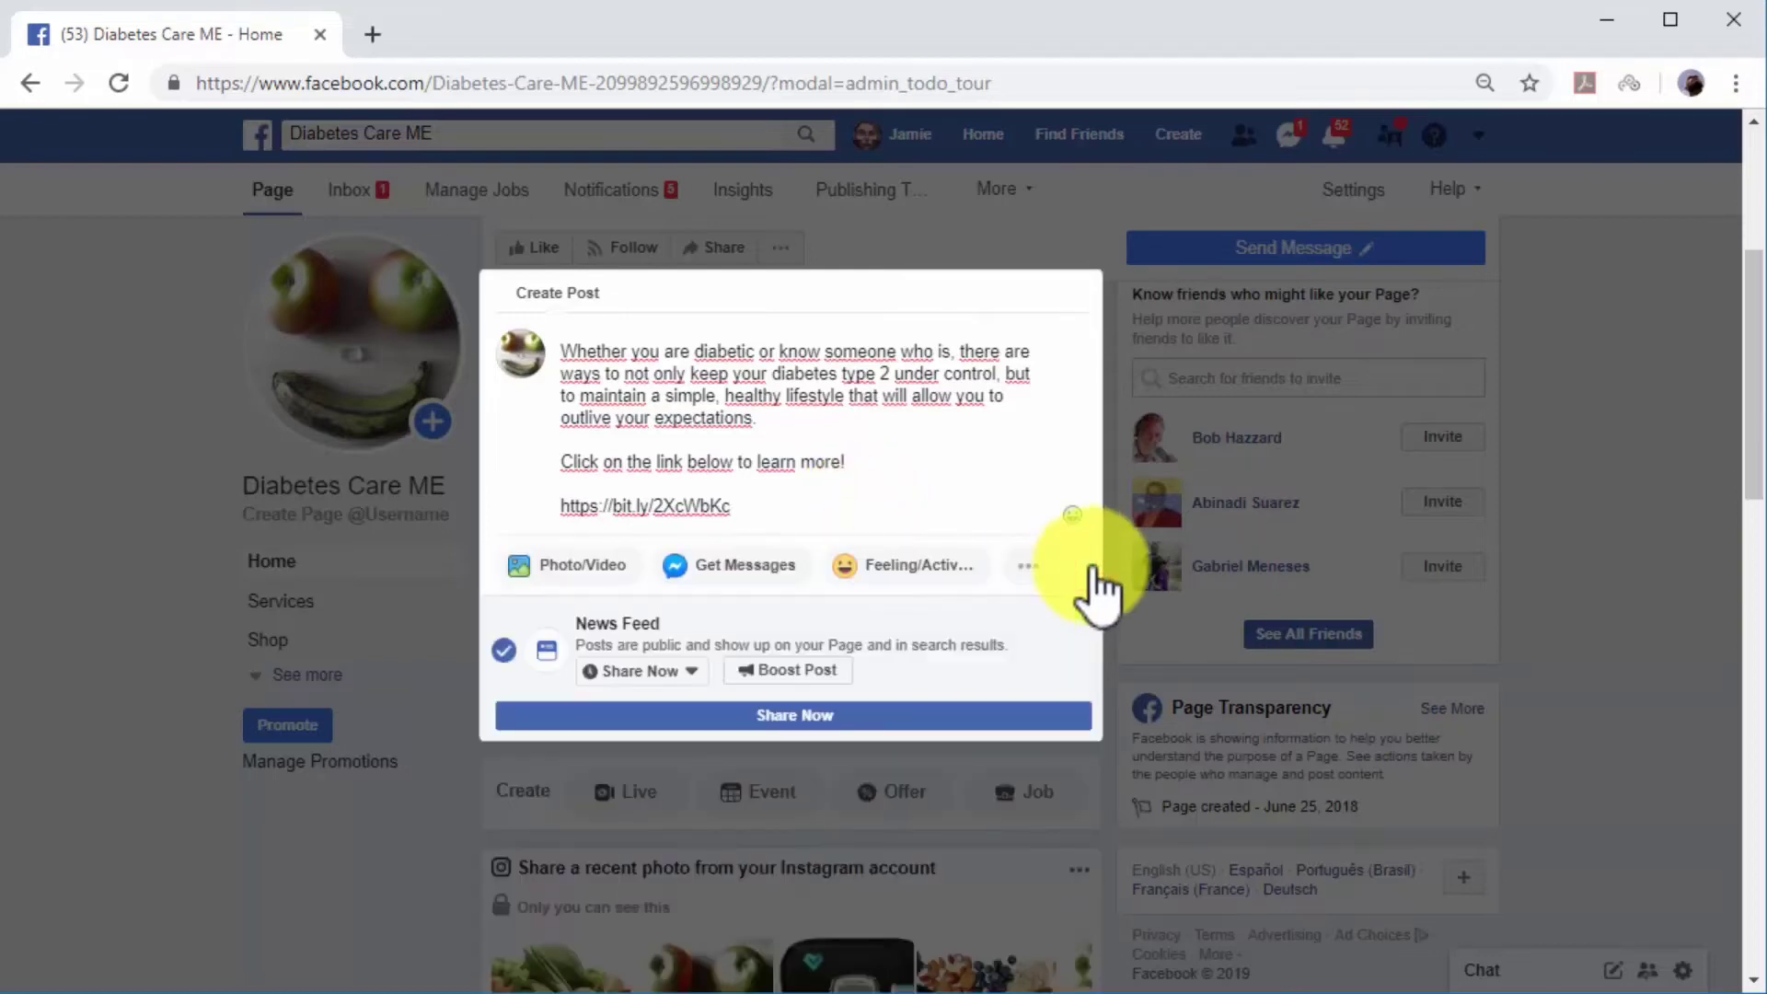
Step: Attach the DCME_Logo image to the post and publish it to the page
{"action": "left_click", "coordinate": [619, 556]}
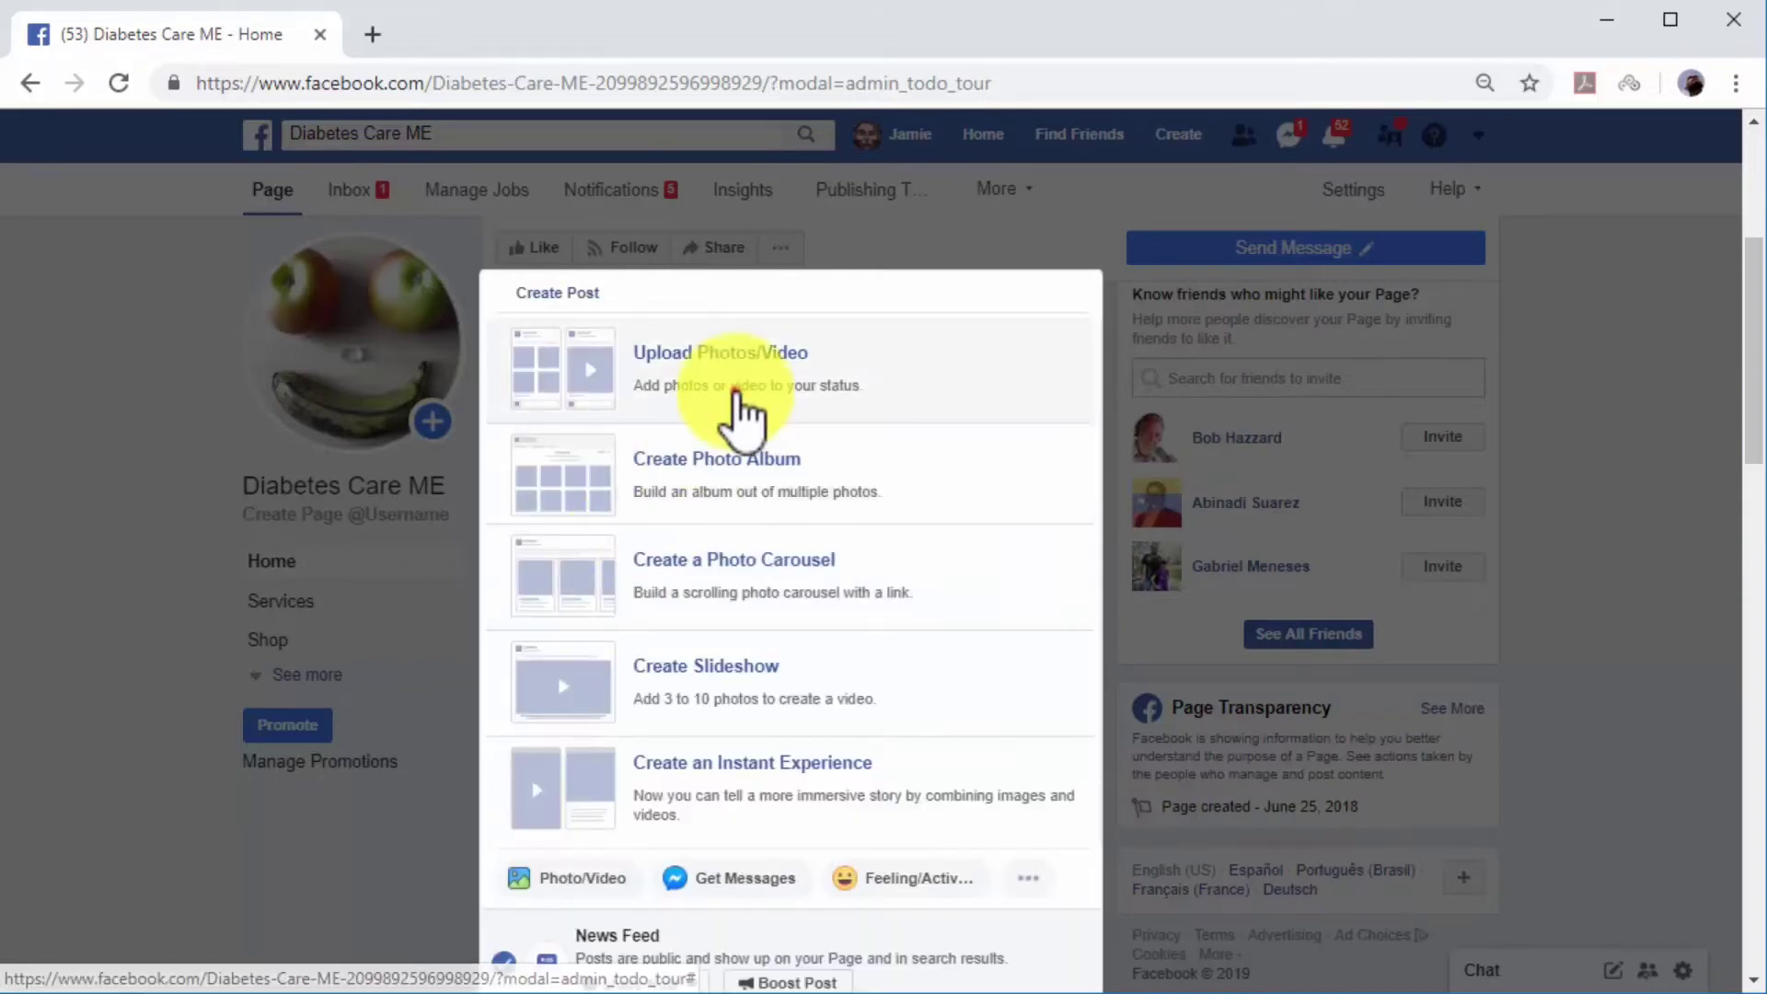
{"action": "left_click", "coordinate": [727, 394]}
{"action": "double_click", "coordinate": [341, 410]}
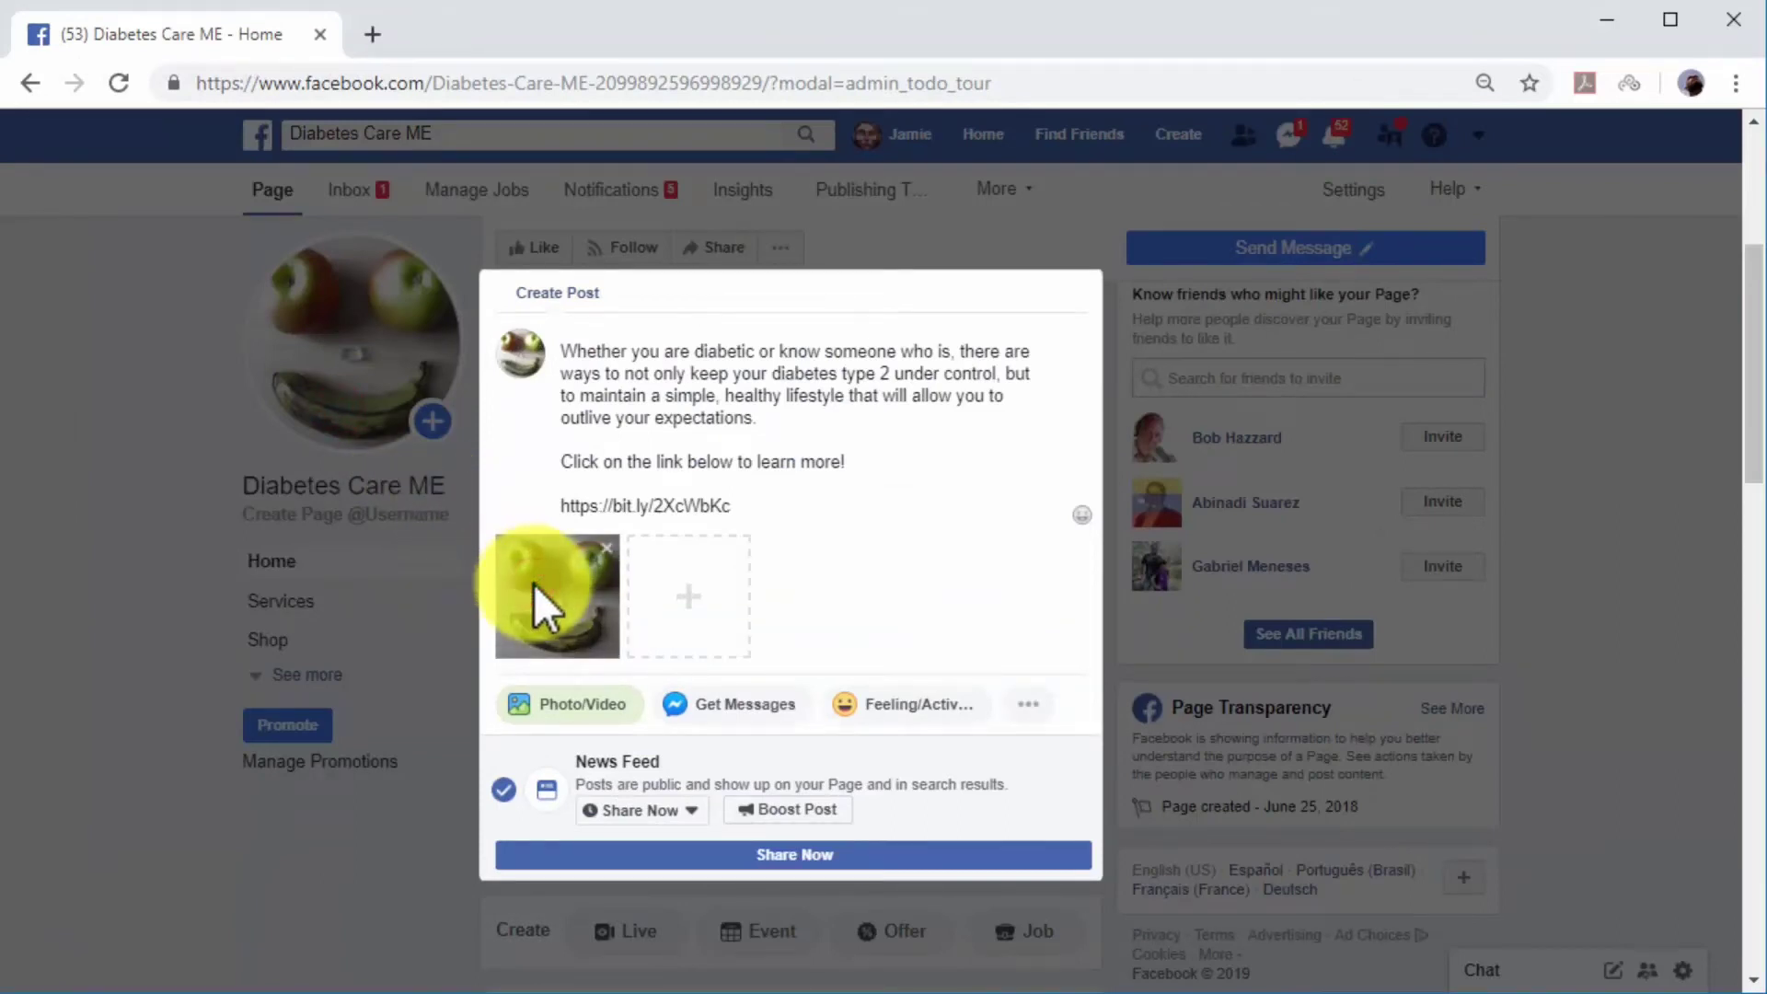
{"action": "left_click", "coordinate": [799, 852]}
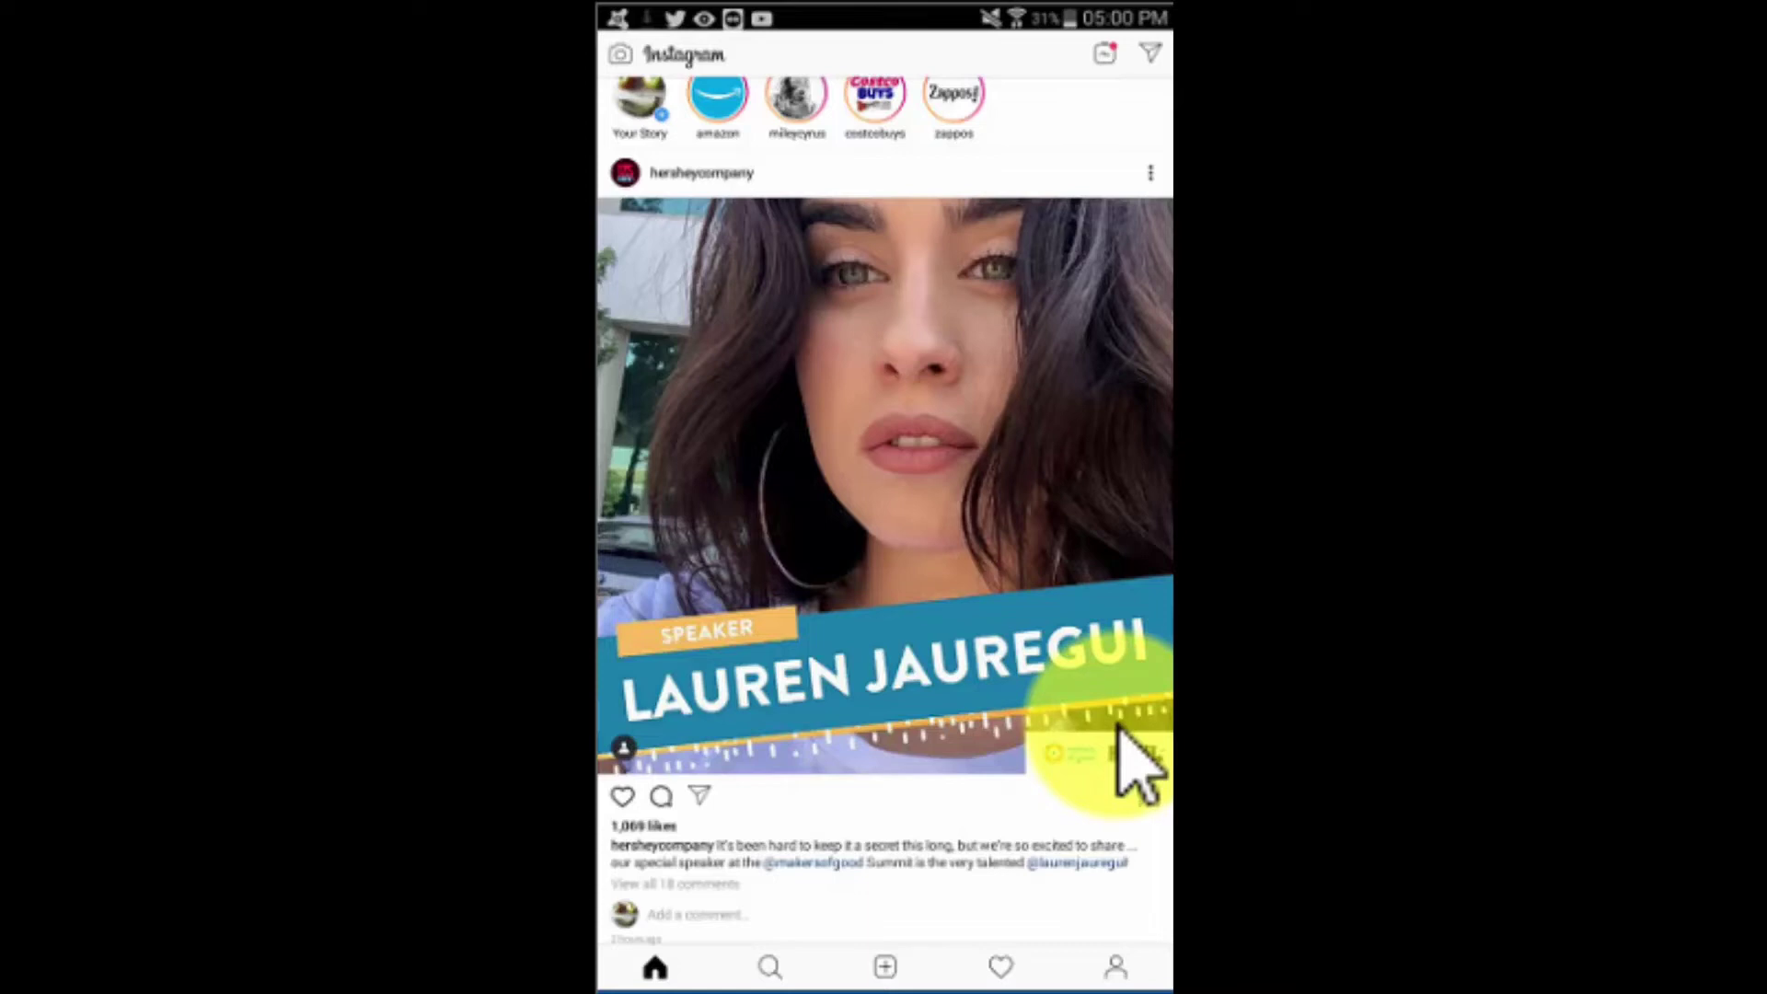
{"action": "left_click", "coordinate": [628, 55]}
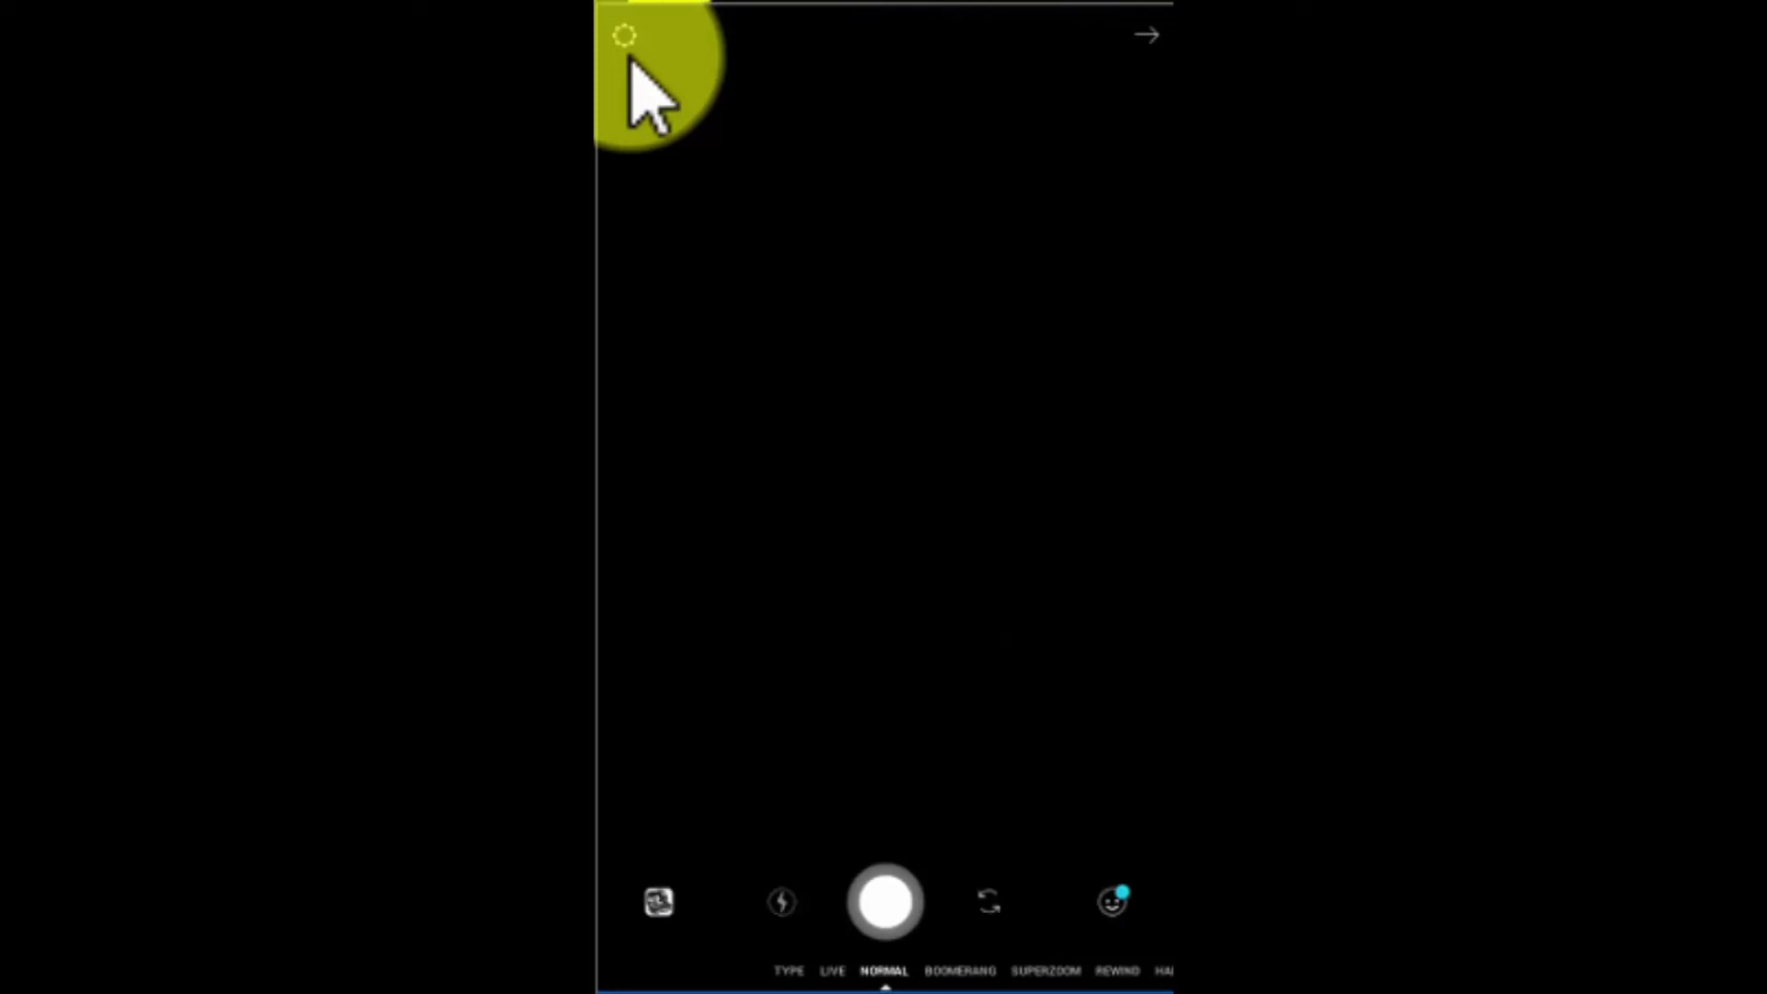
{"action": "key", "text": "Escape"}
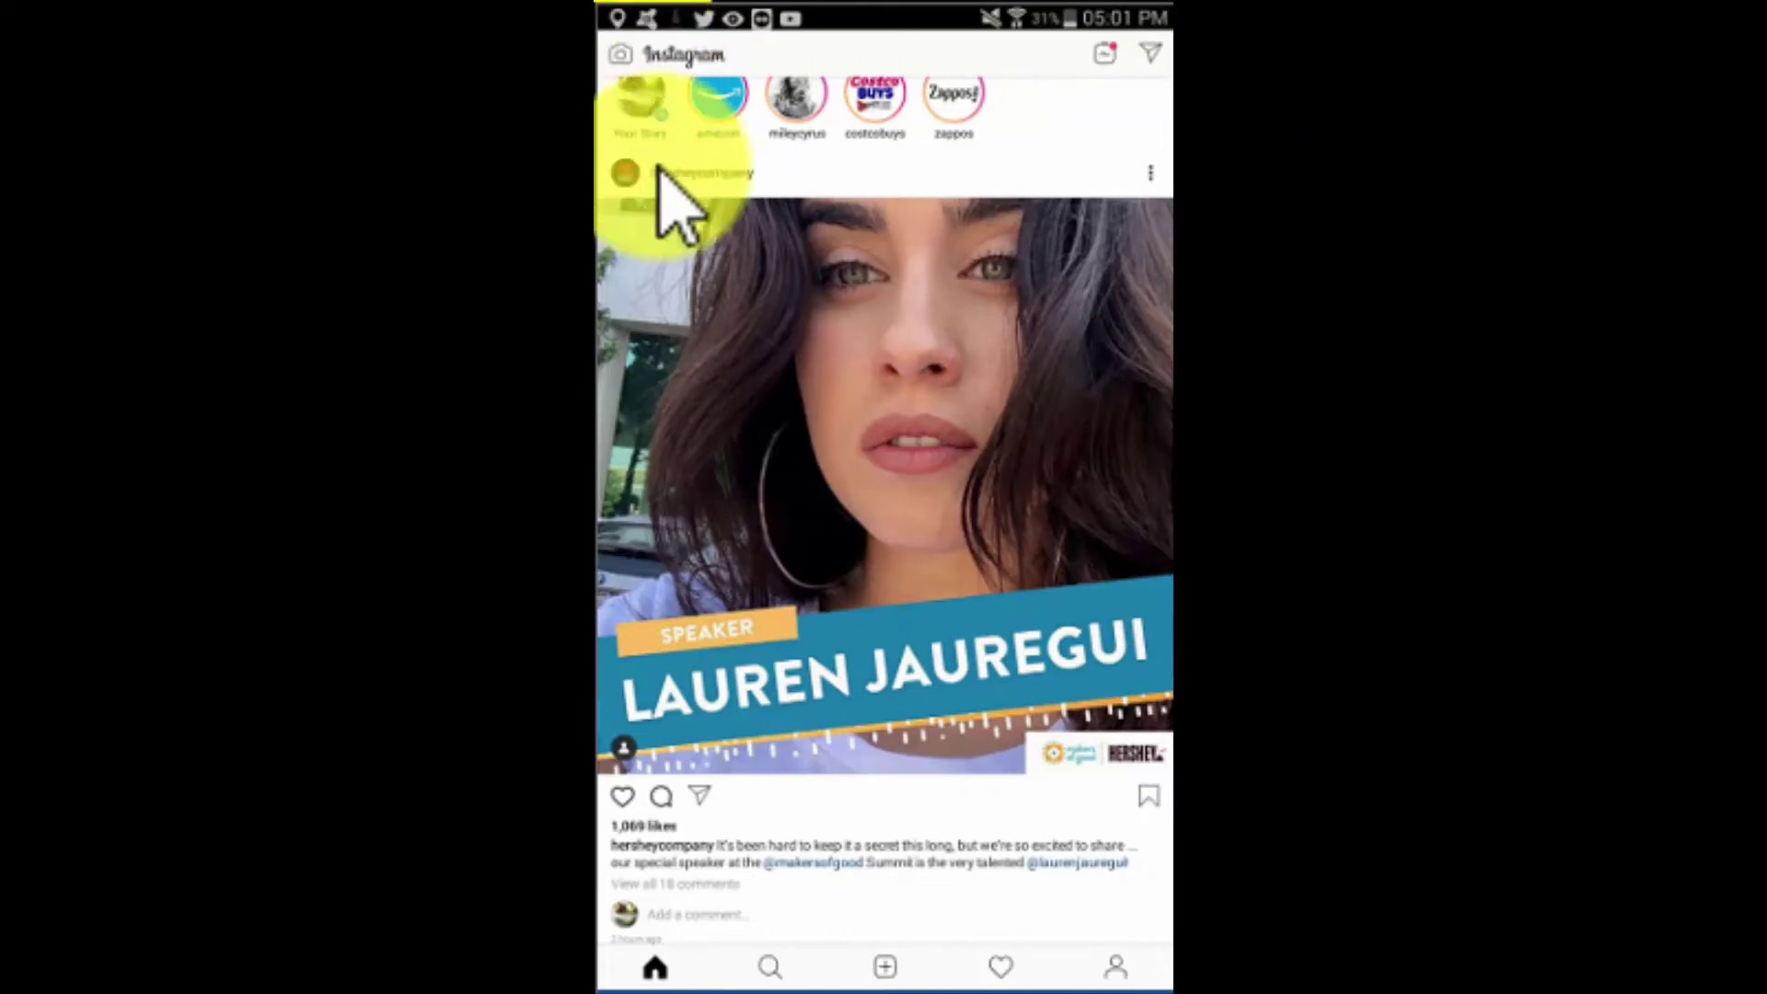
{"action": "left_click", "coordinate": [888, 966]}
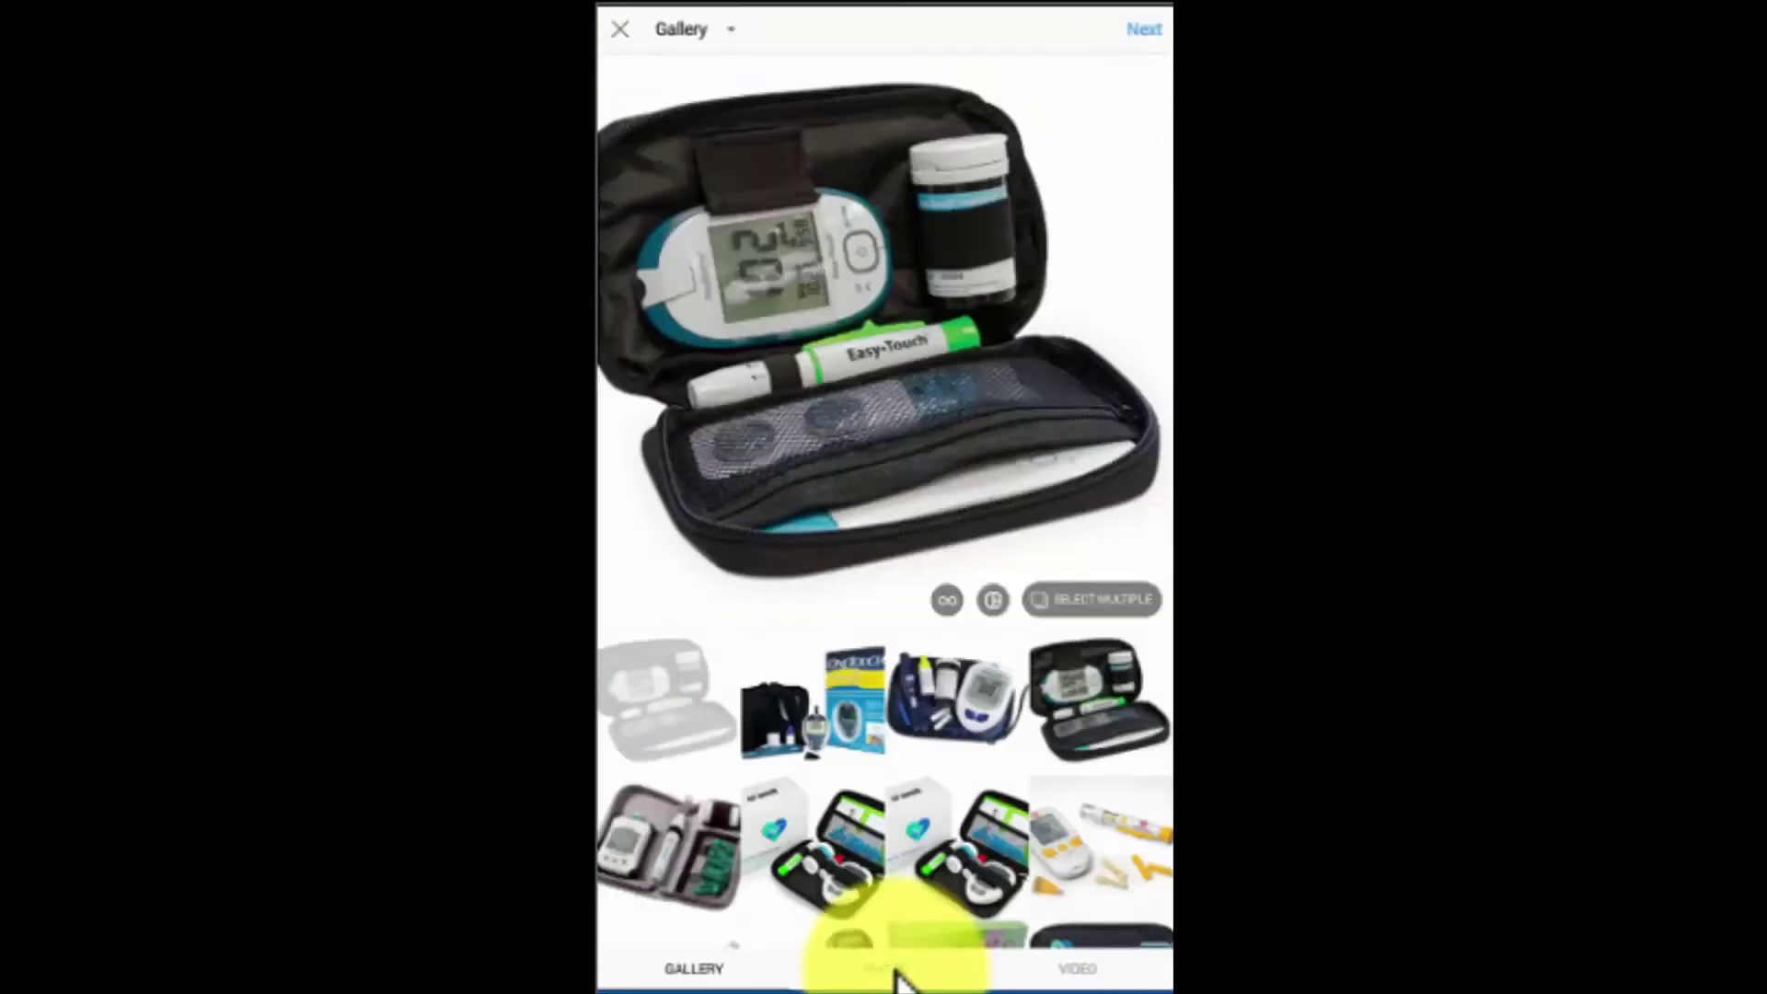
Step: Choose the diabetes testing kit photo and apply the Gingham filter
{"action": "left_click", "coordinate": [1093, 750]}
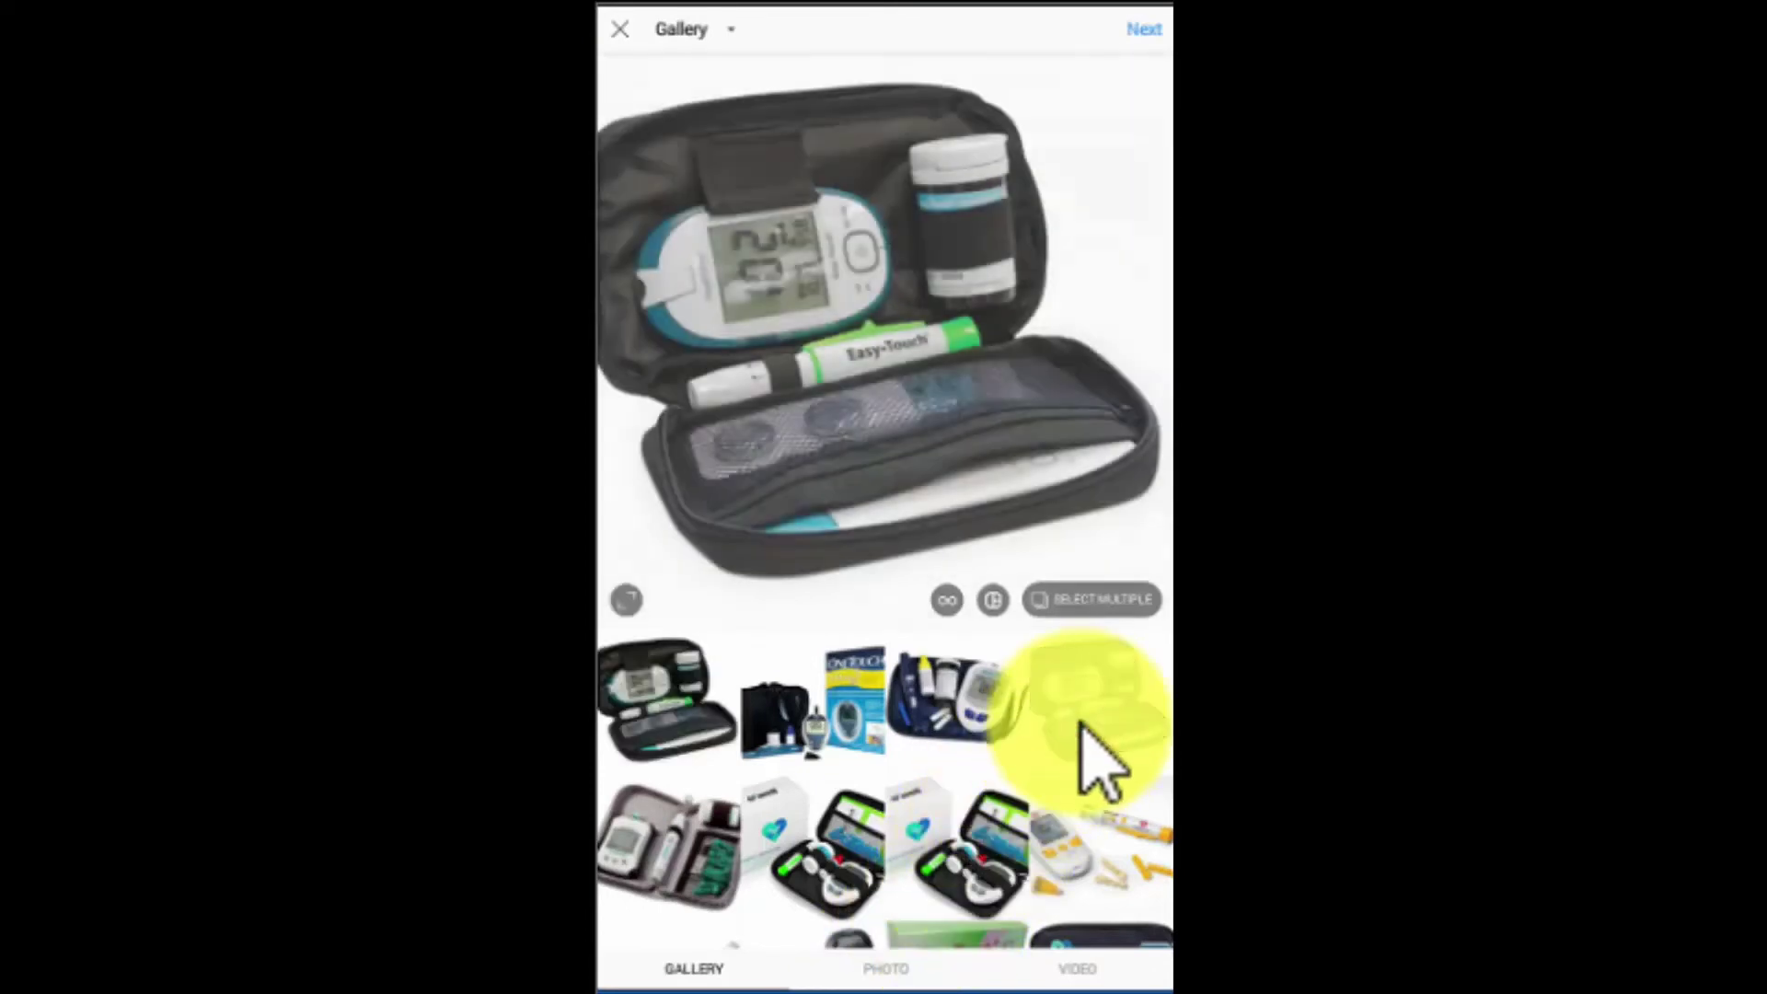
{"action": "left_click", "coordinate": [1141, 29]}
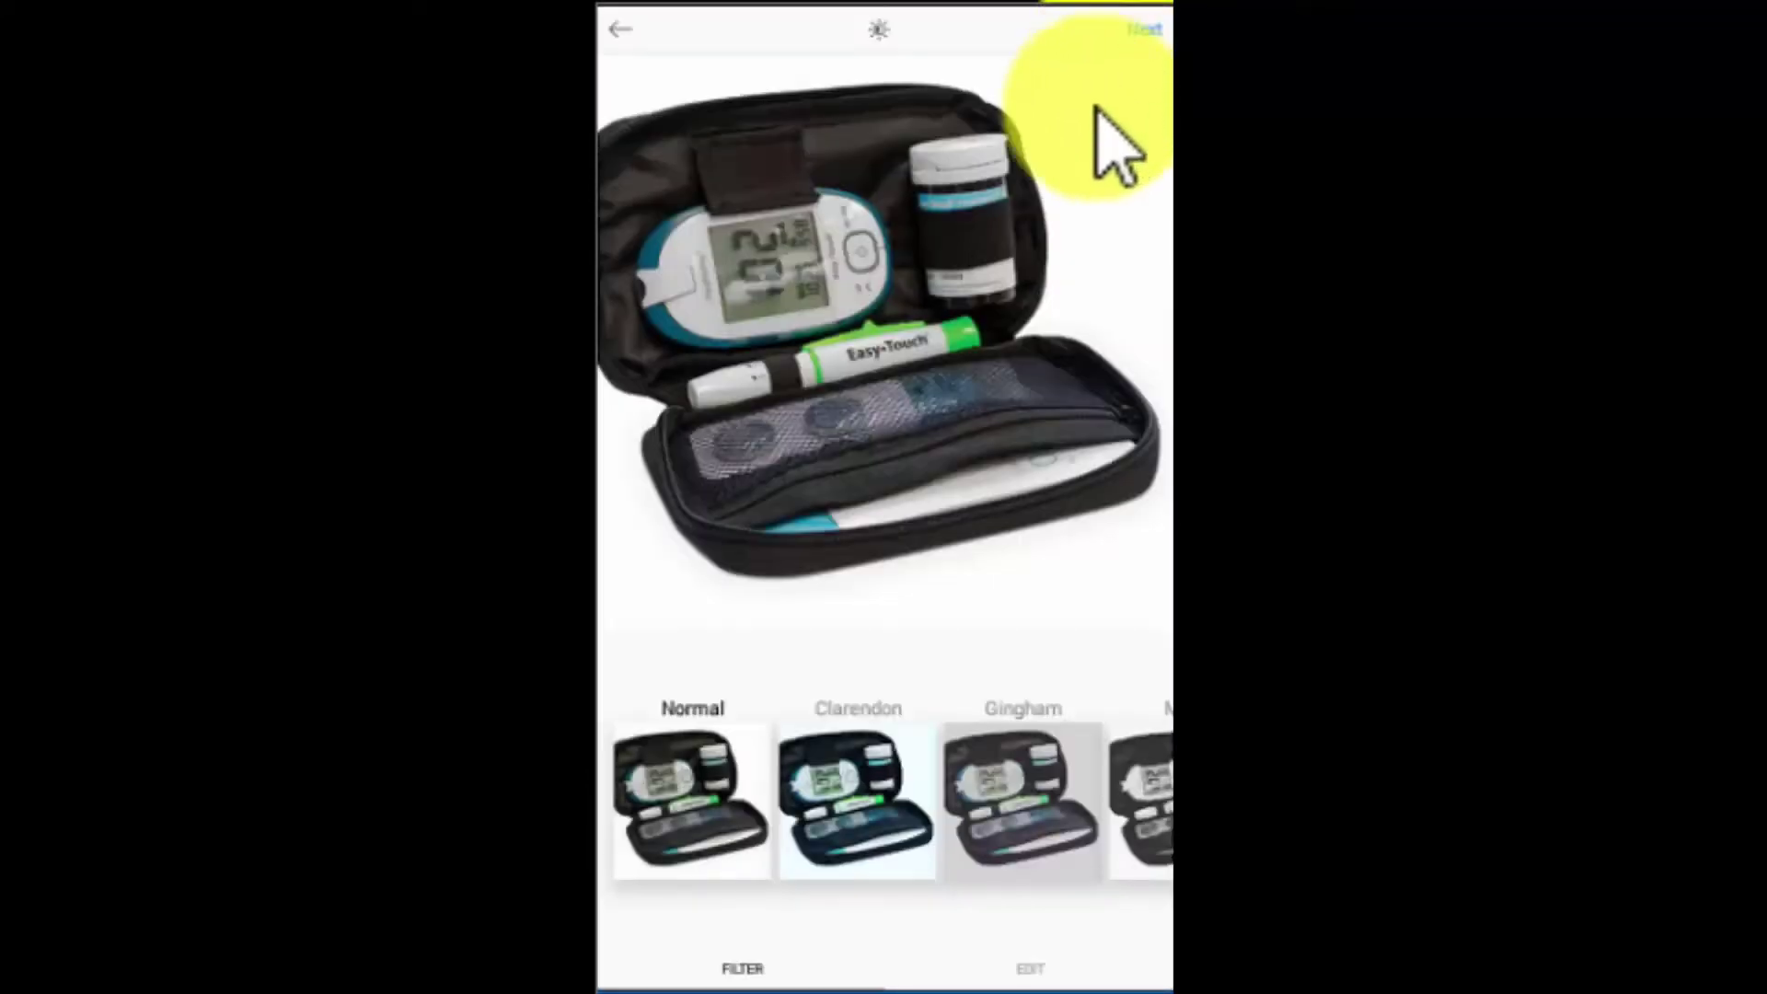
{"action": "left_click", "coordinate": [843, 759]}
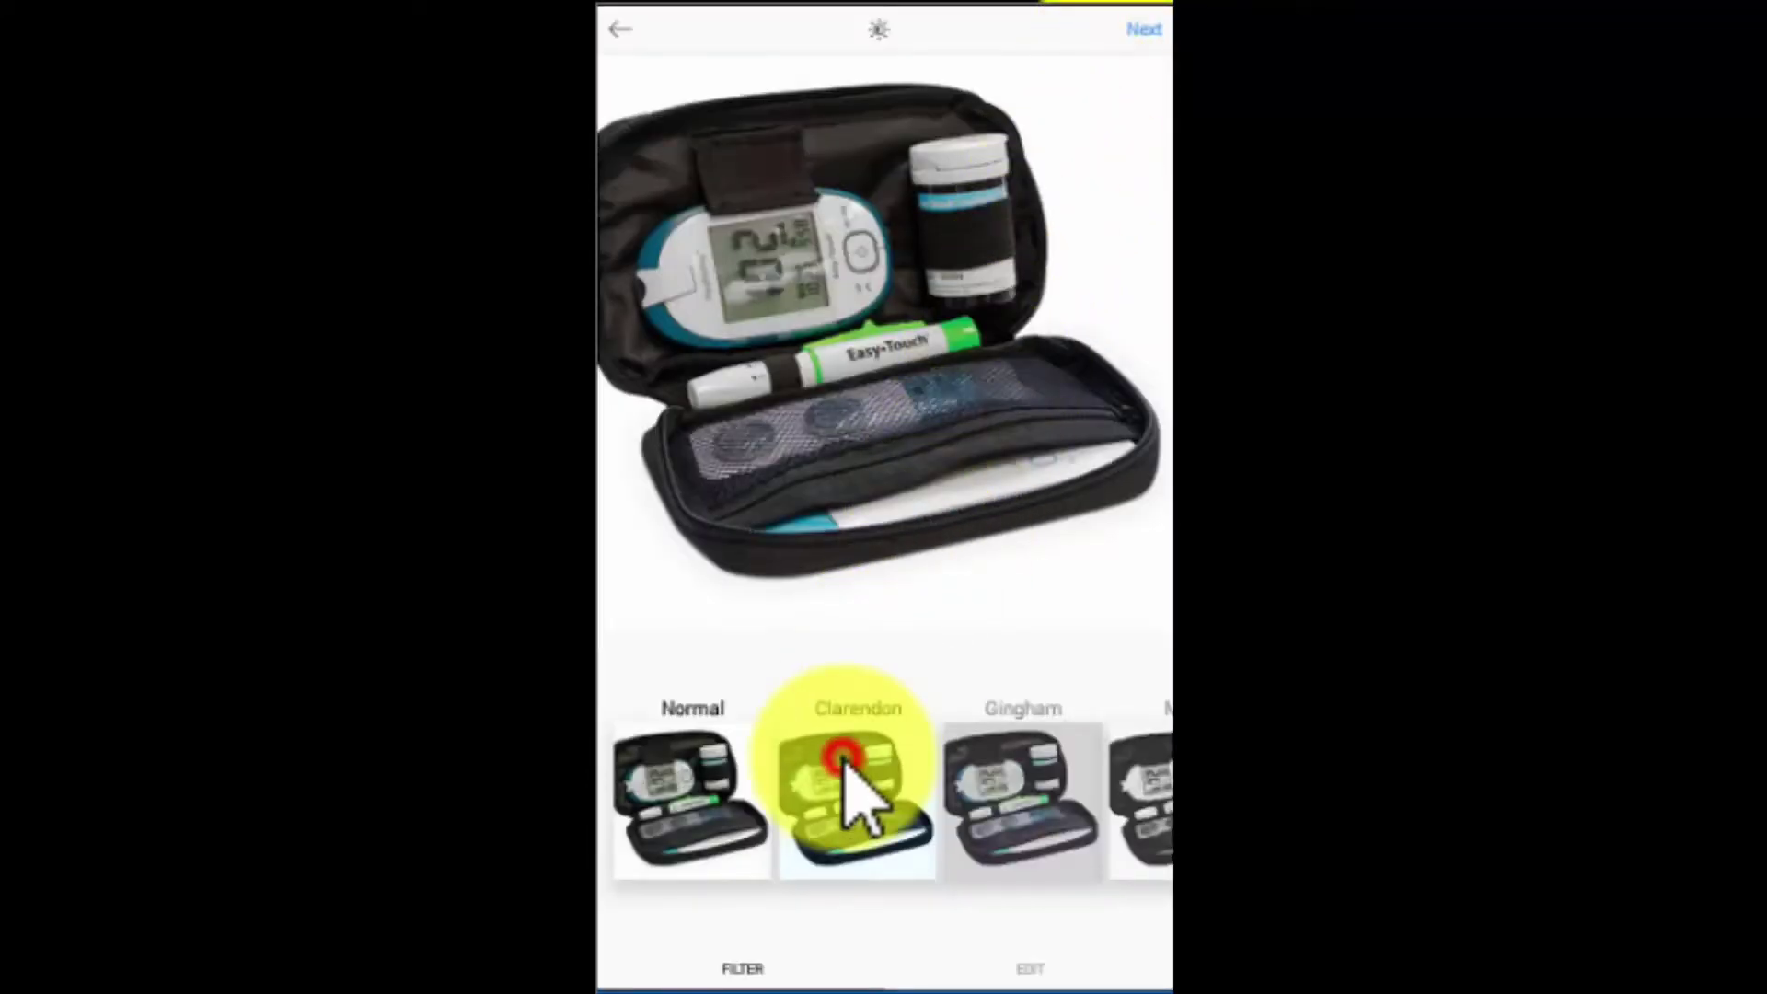
{"action": "left_click", "coordinate": [977, 796]}
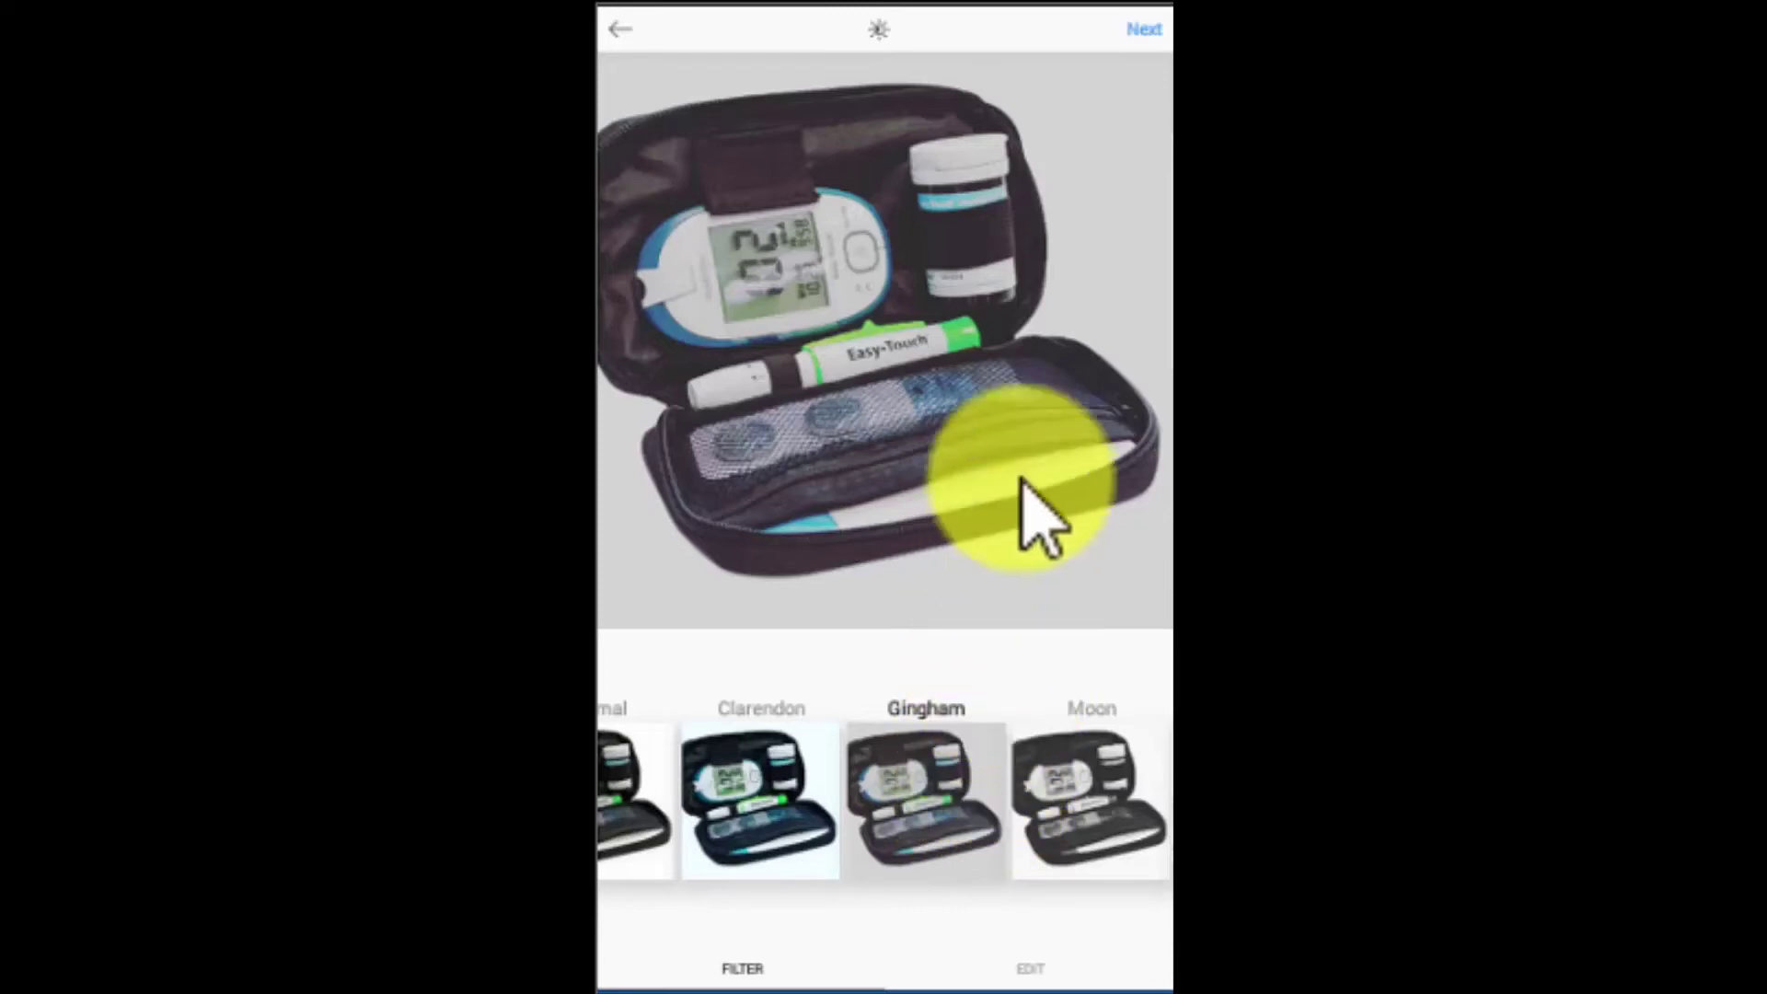
{"action": "left_click", "coordinate": [1141, 27]}
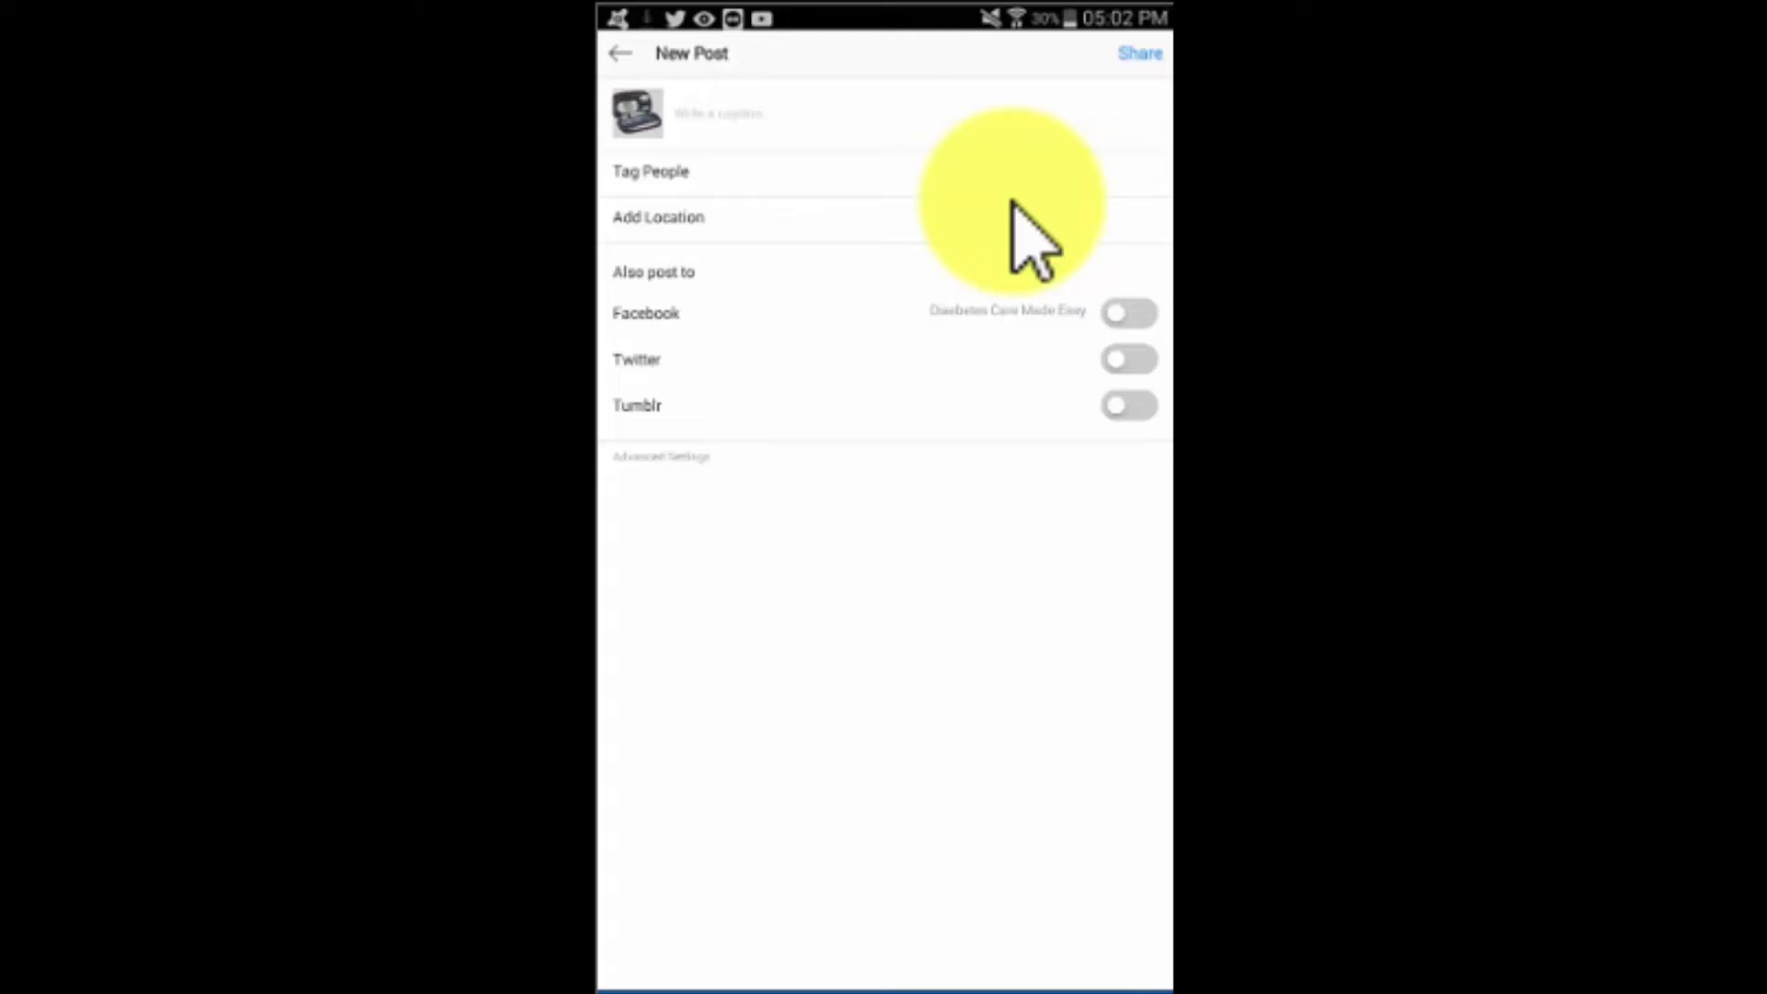
Step: Caption: best diabetes testing kit question, cheap Amazon kit results, 'Visit the URL in our bio to learn more!'
{"action": "left_click", "coordinate": [915, 122]}
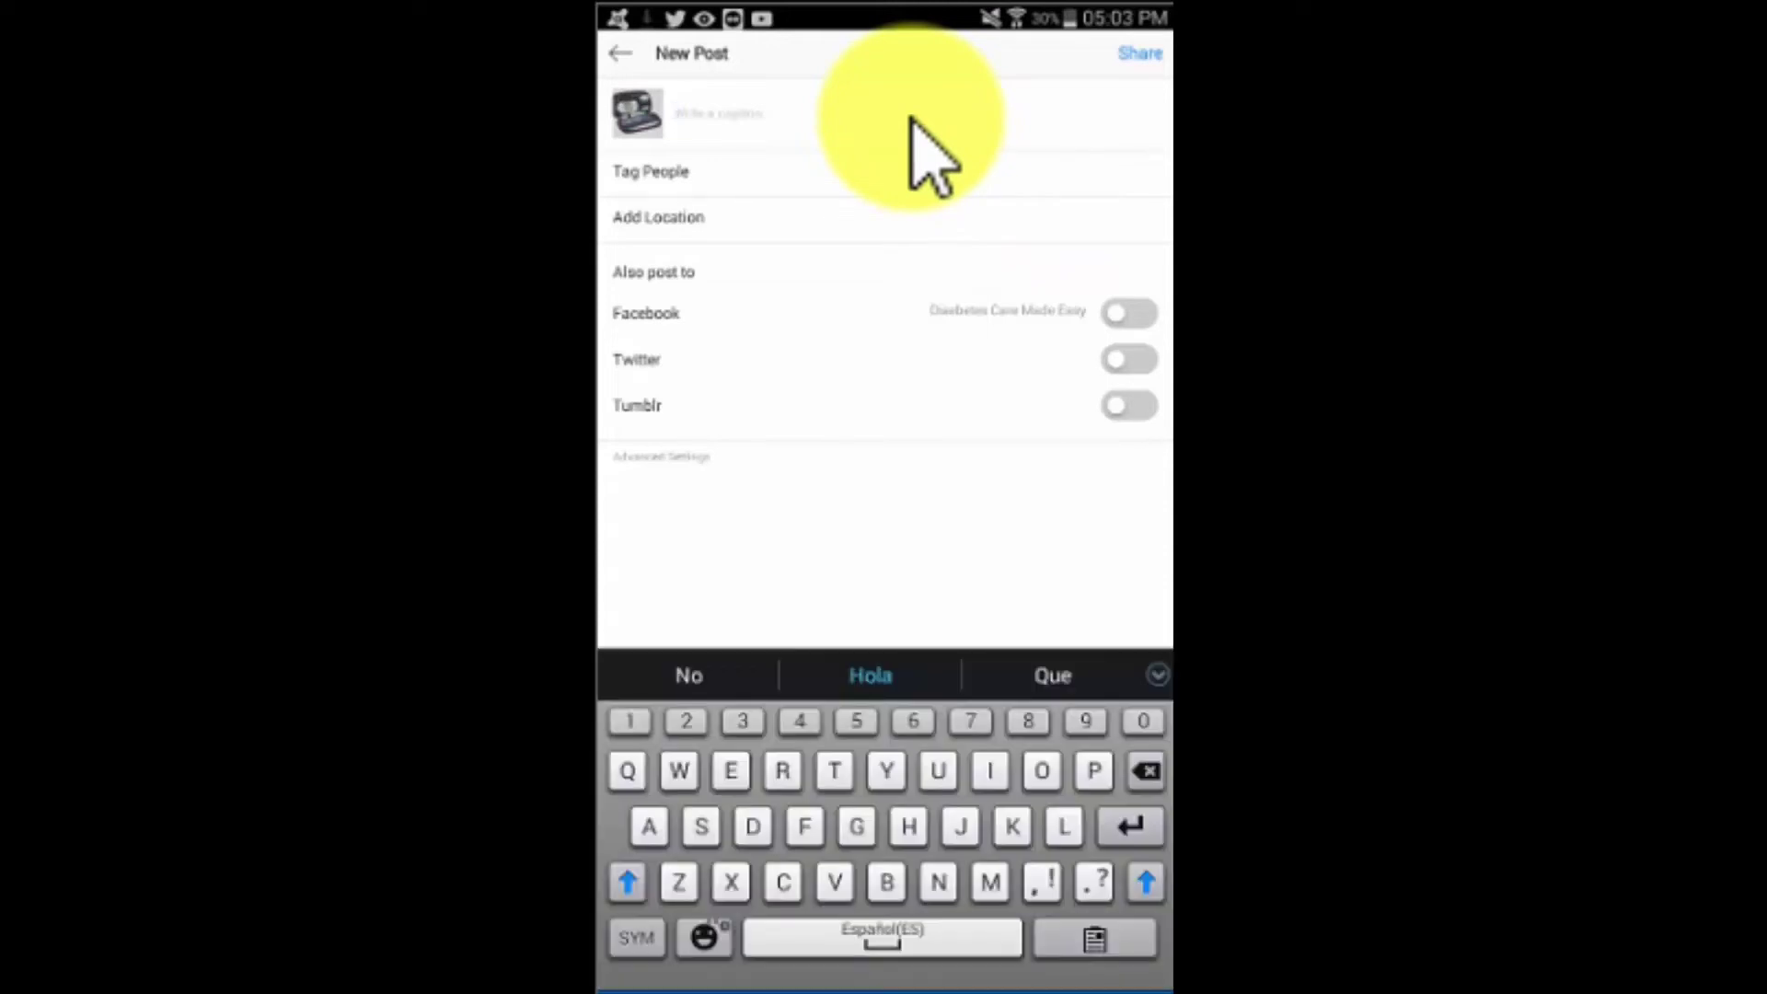
{"action": "type", "text": "Wha"}
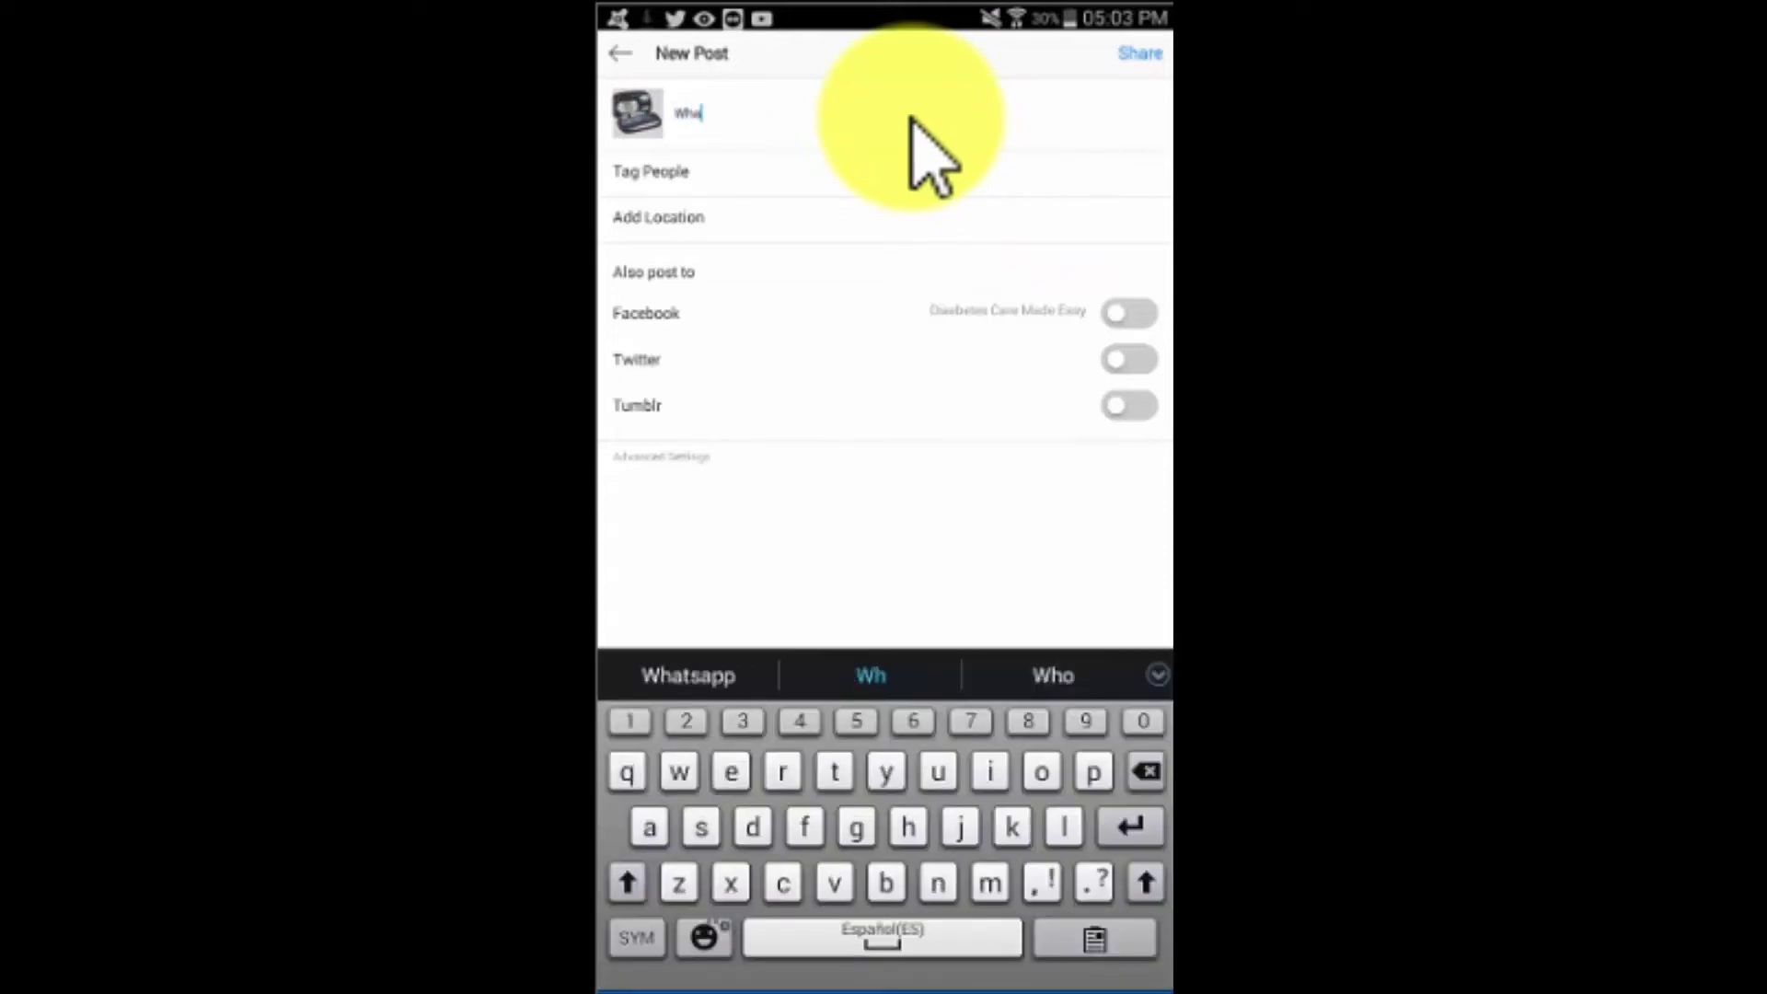
{"action": "type", "text": "t's the best diabetes testing ki"}
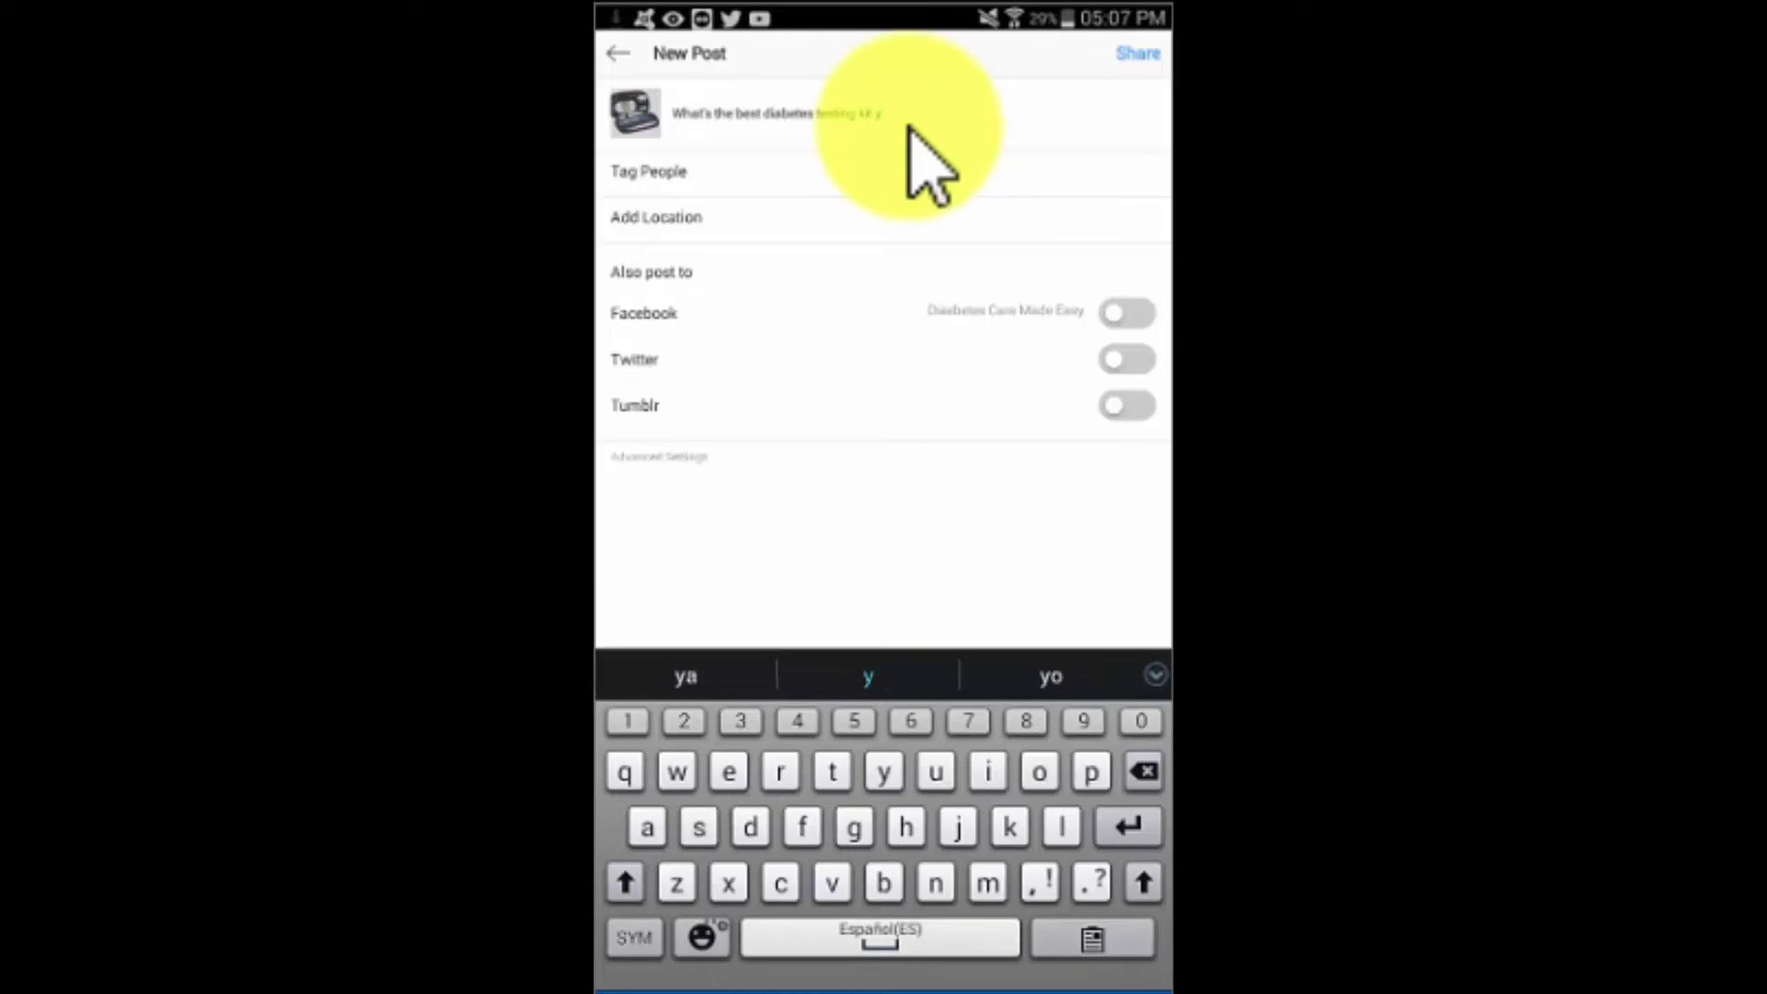
{"action": "type", "text": "ou have ever used?"}
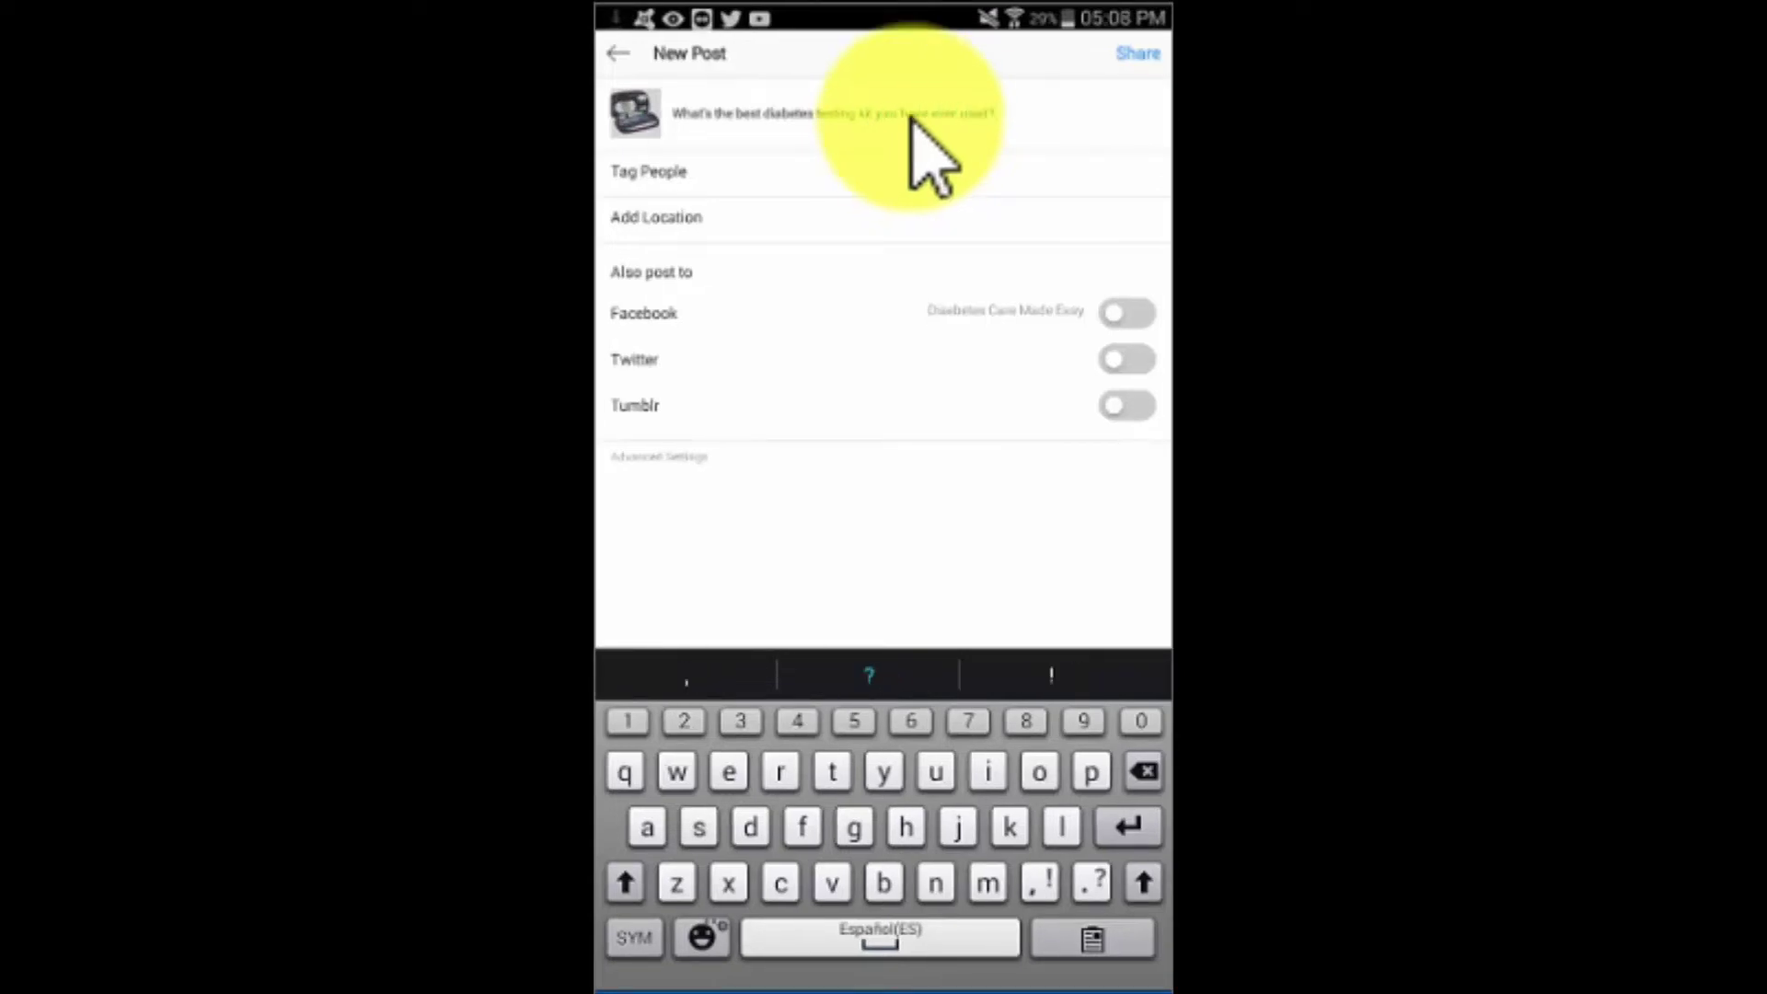
{"action": "key", "text": "Return"}
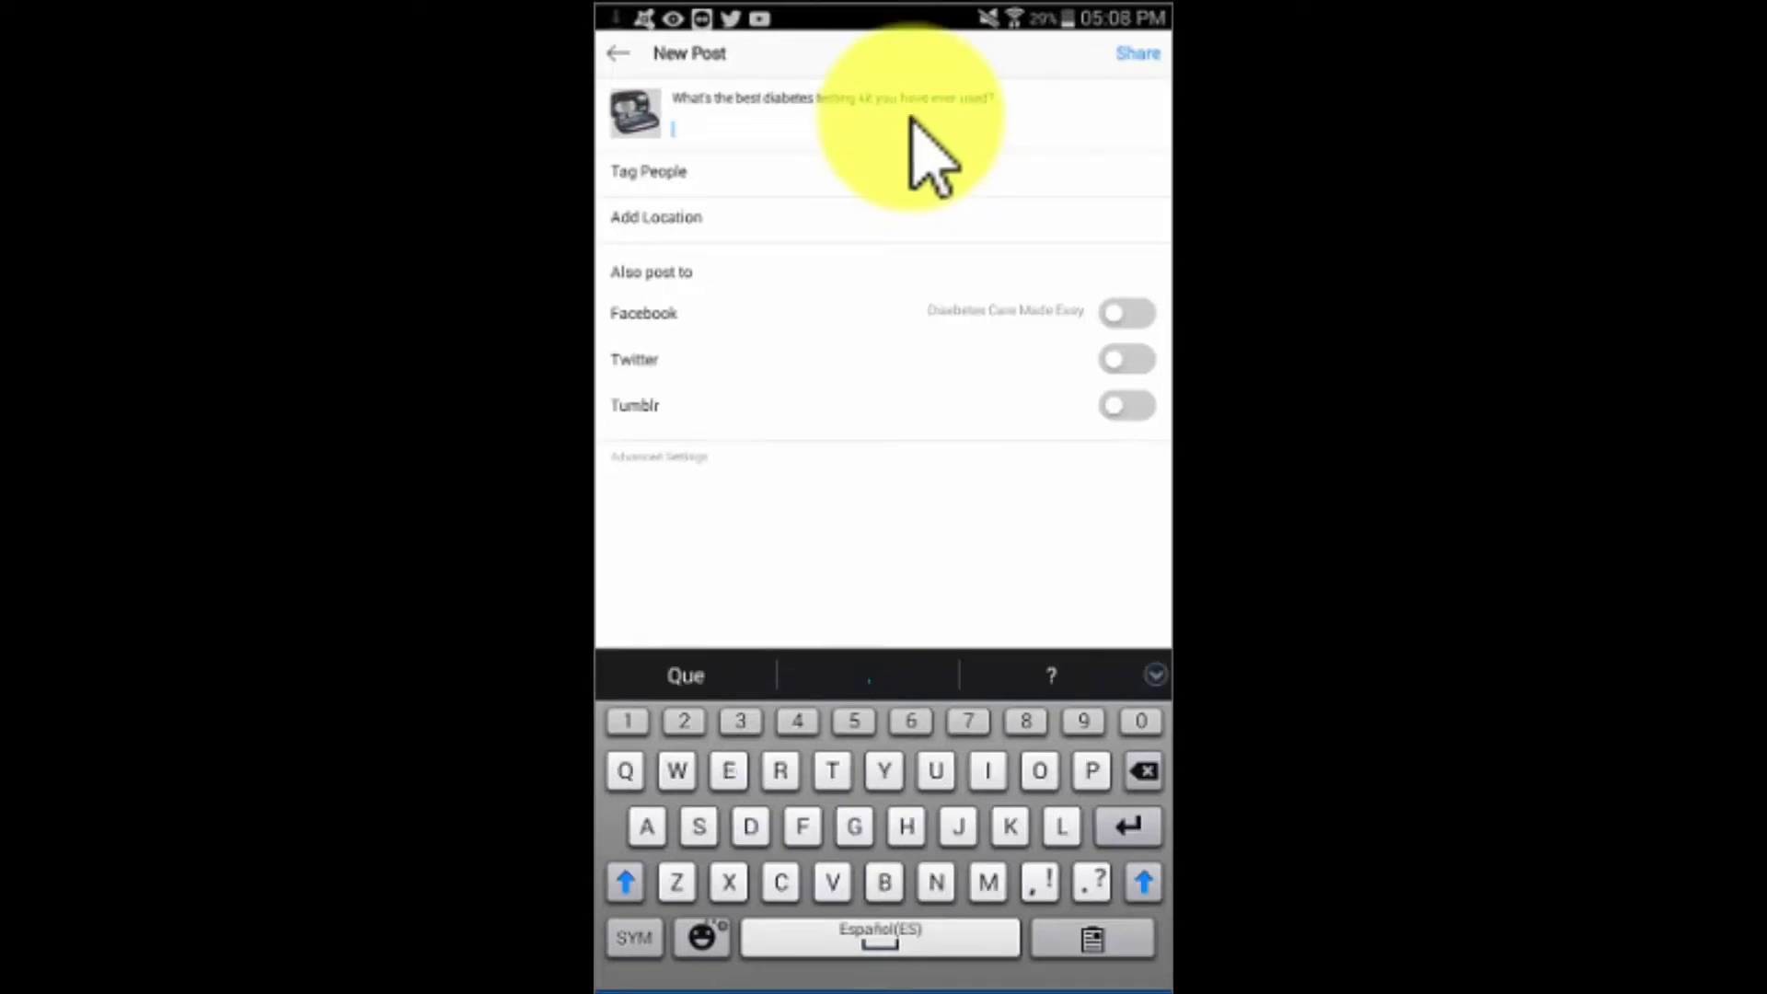
{"action": "type", "text": "We tested the"}
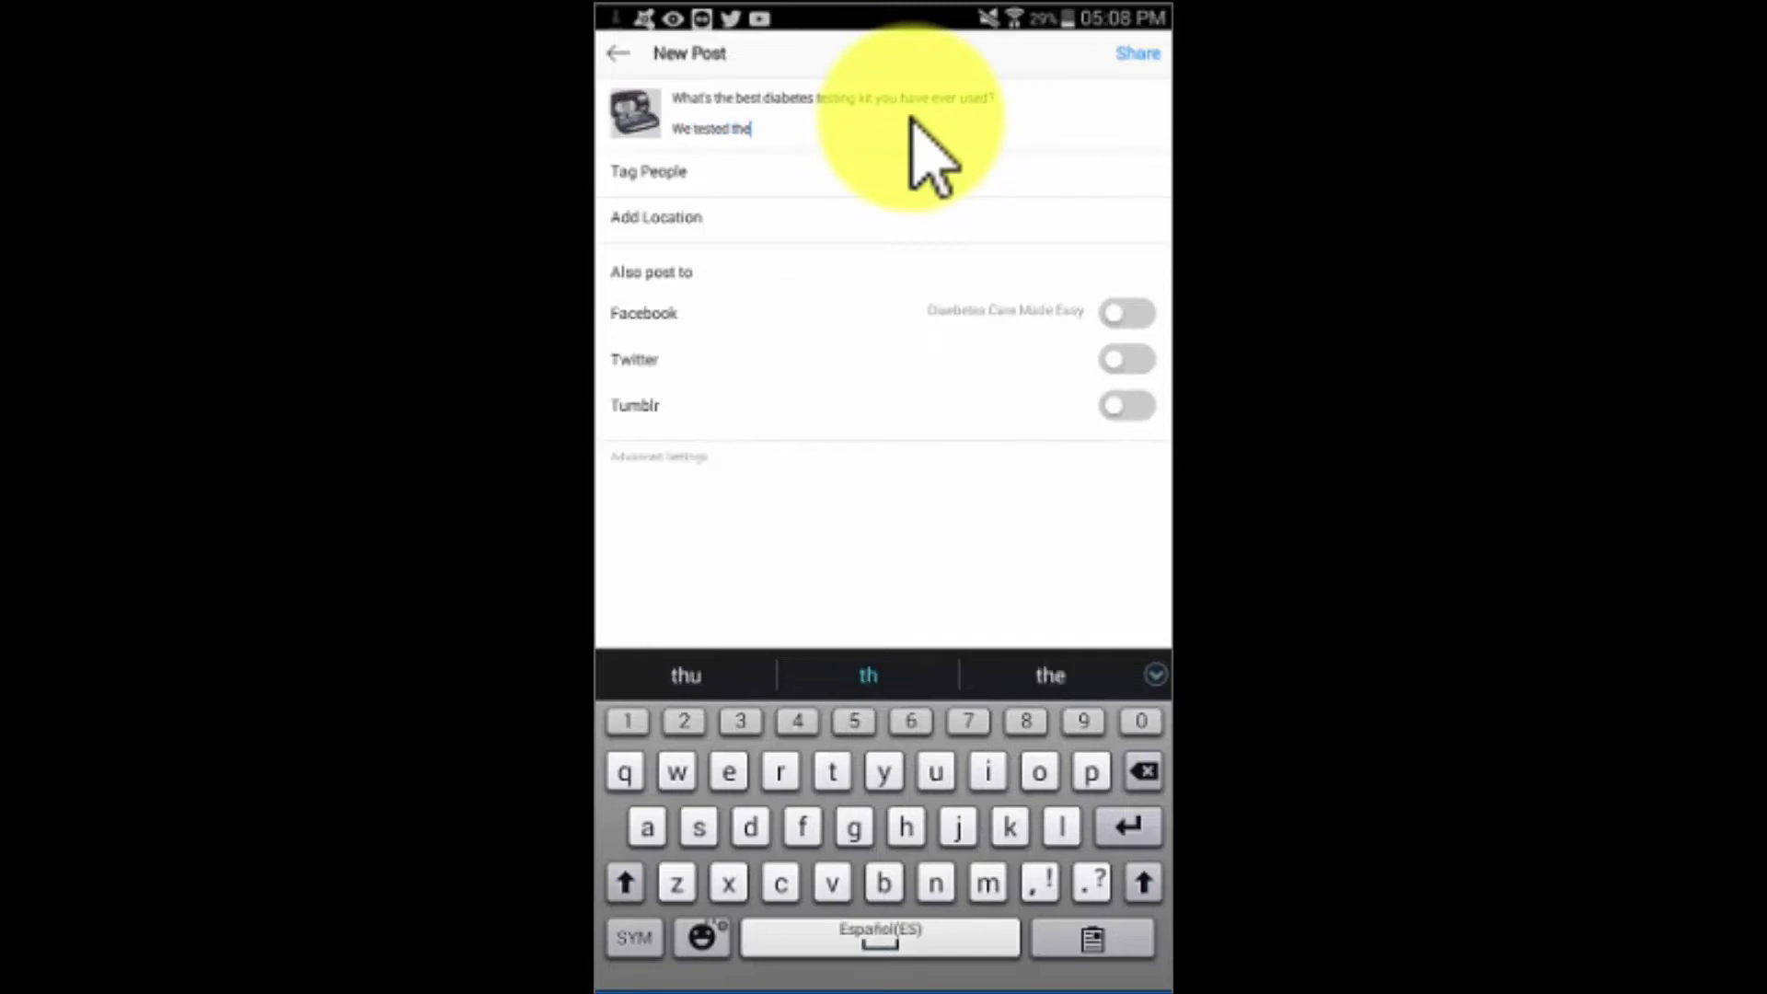
{"action": "type", "text": " best cheap diabetes"}
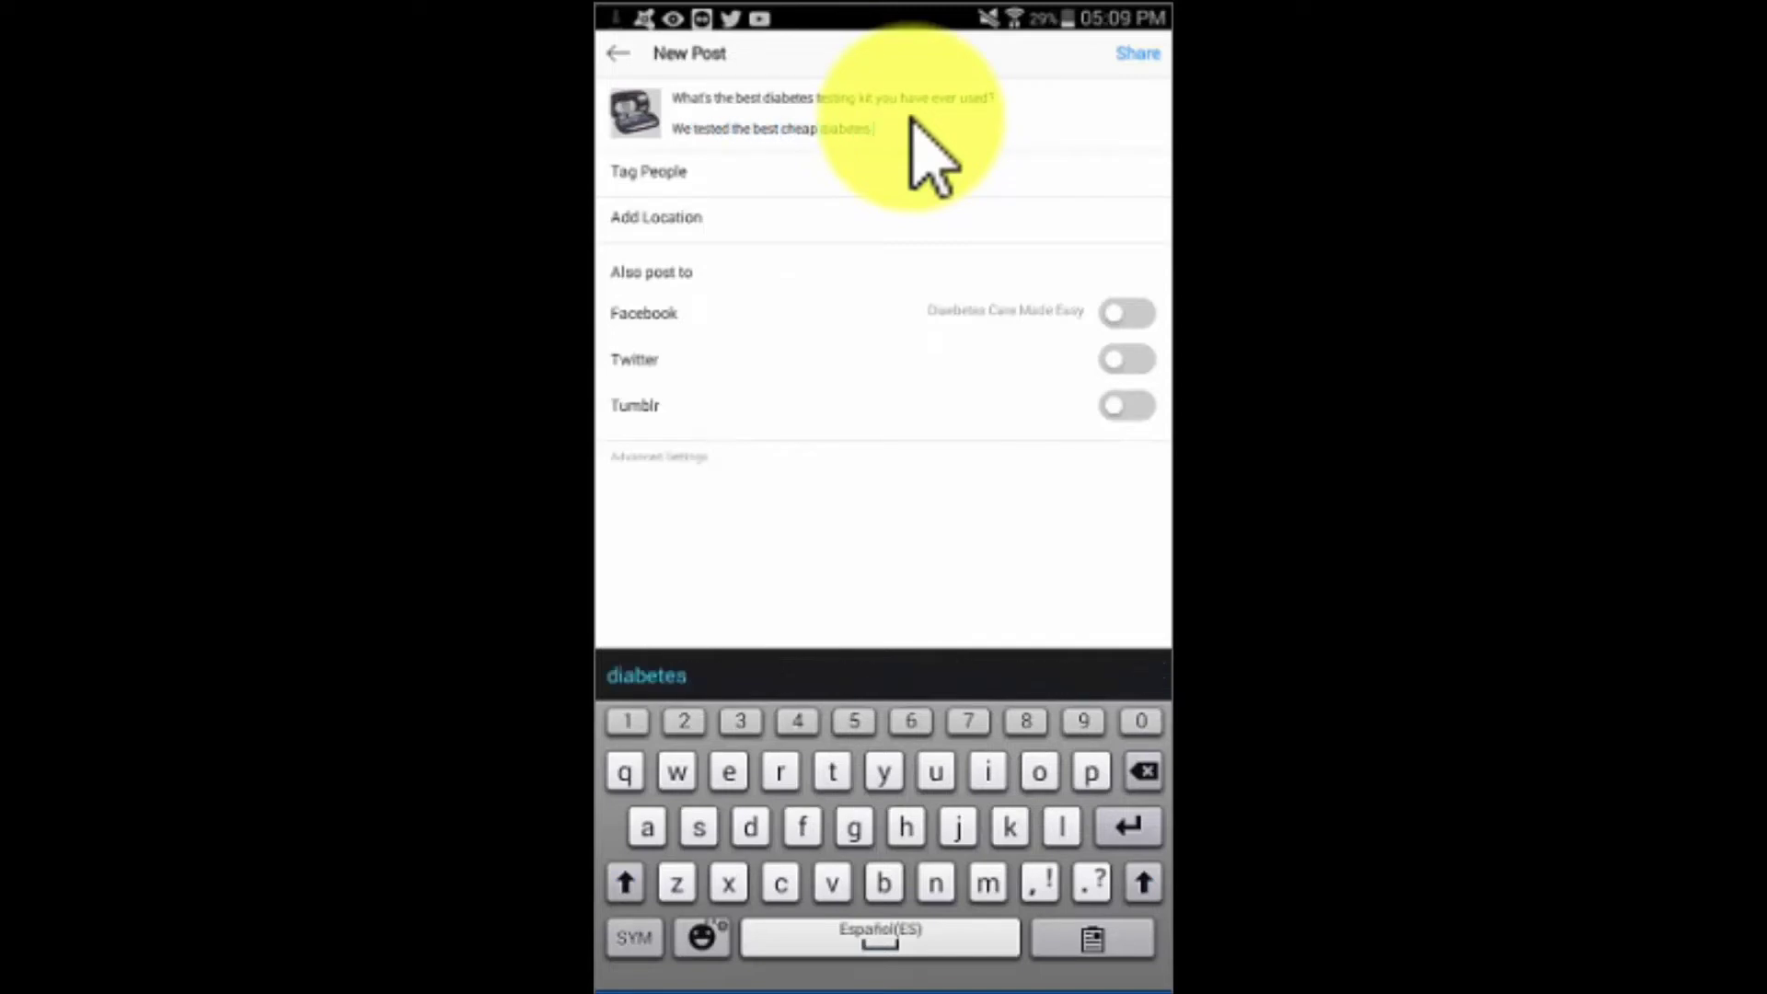
{"action": "type", "text": " testing kit we could find on Amazon and t"}
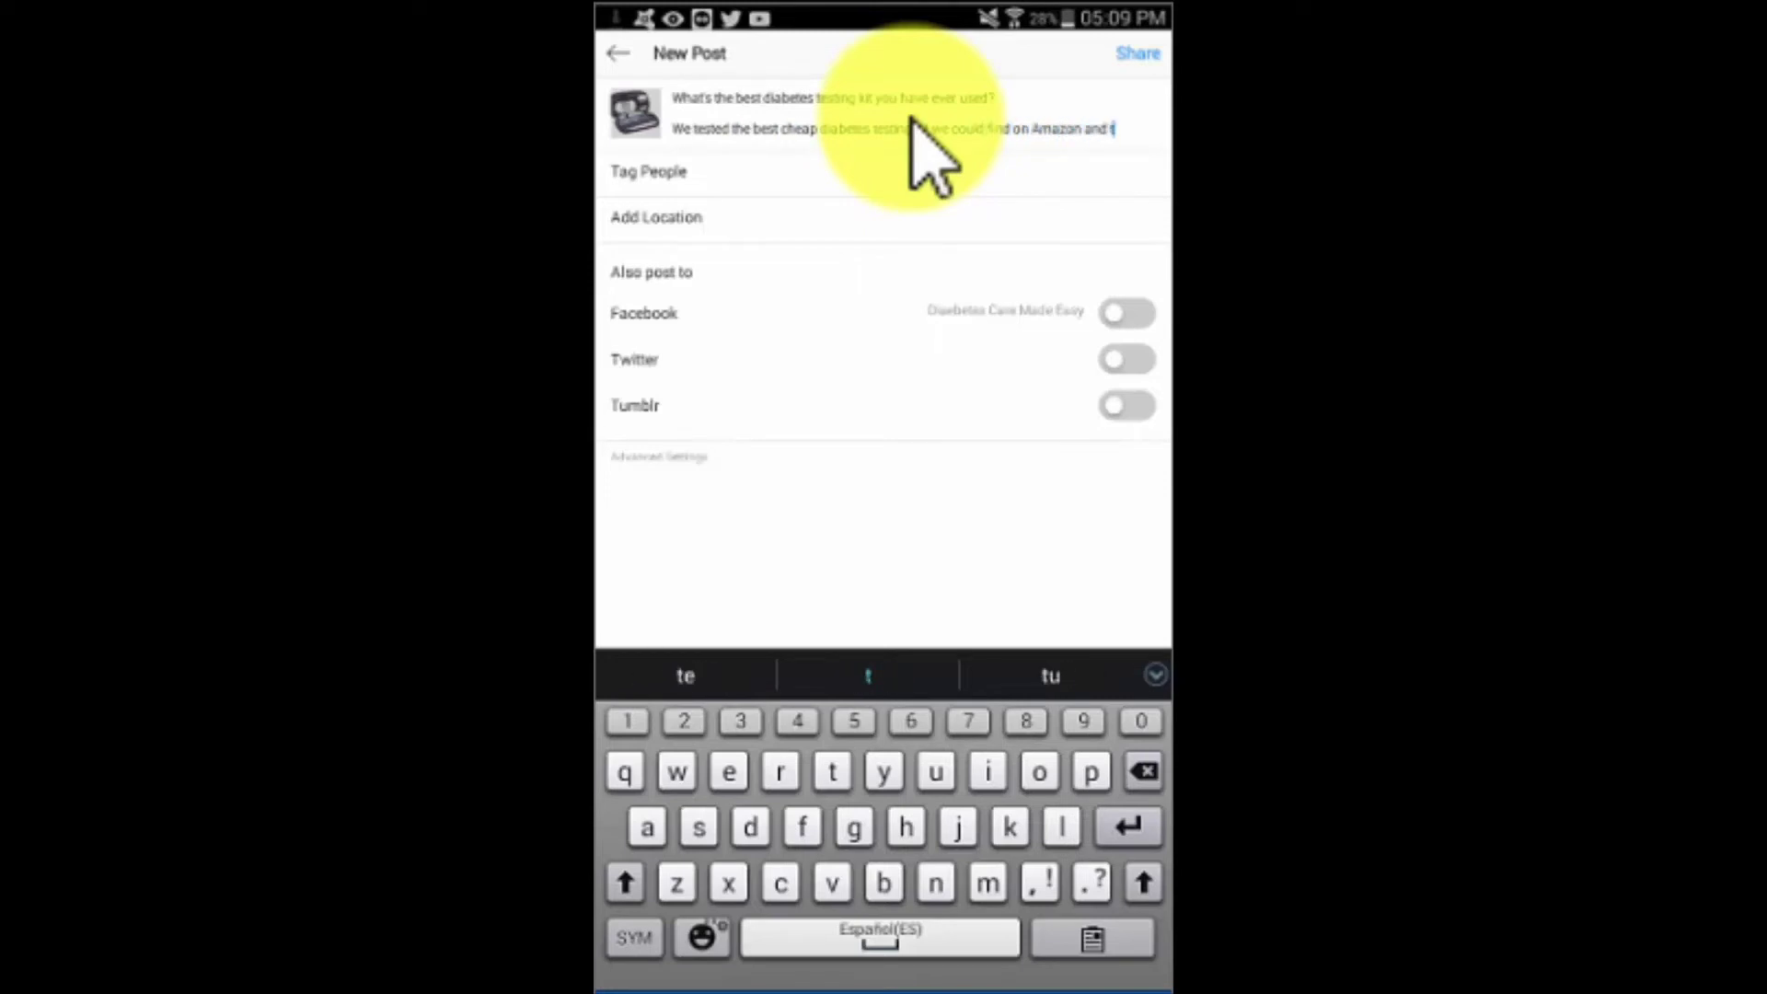
{"action": "type", "text": "he results will surprise you"}
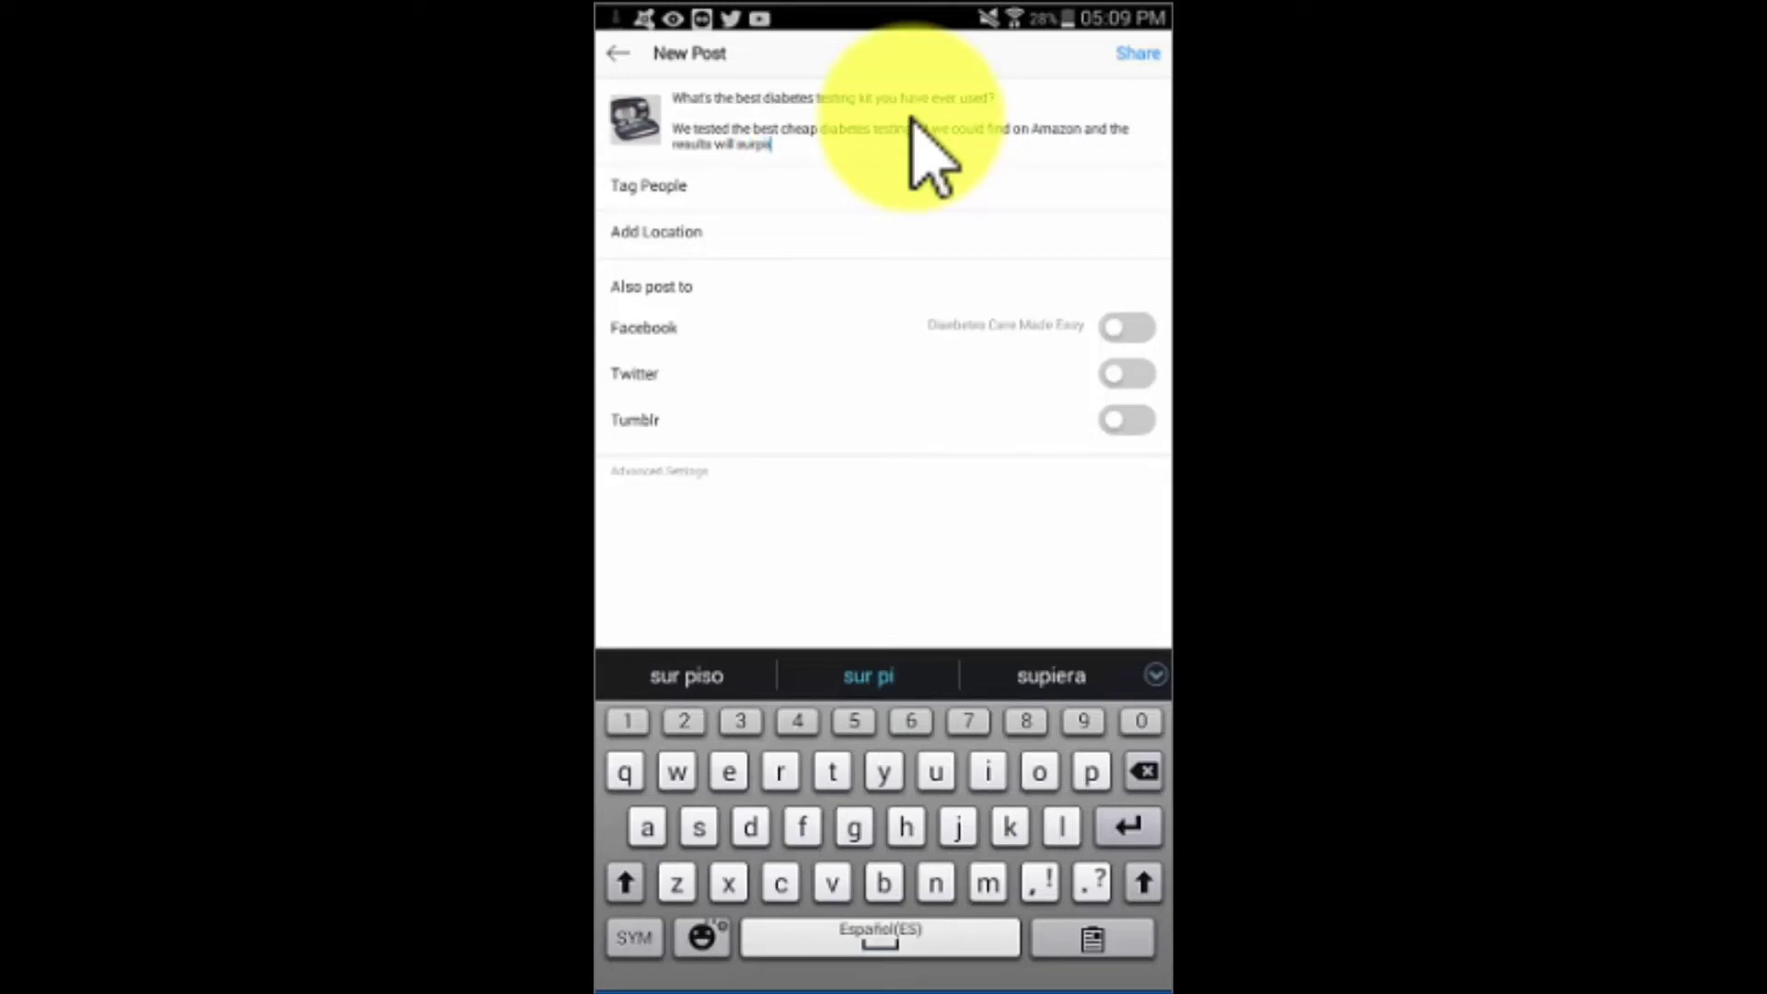
{"action": "type", "text": "!"}
{"action": "key", "text": "Return"}
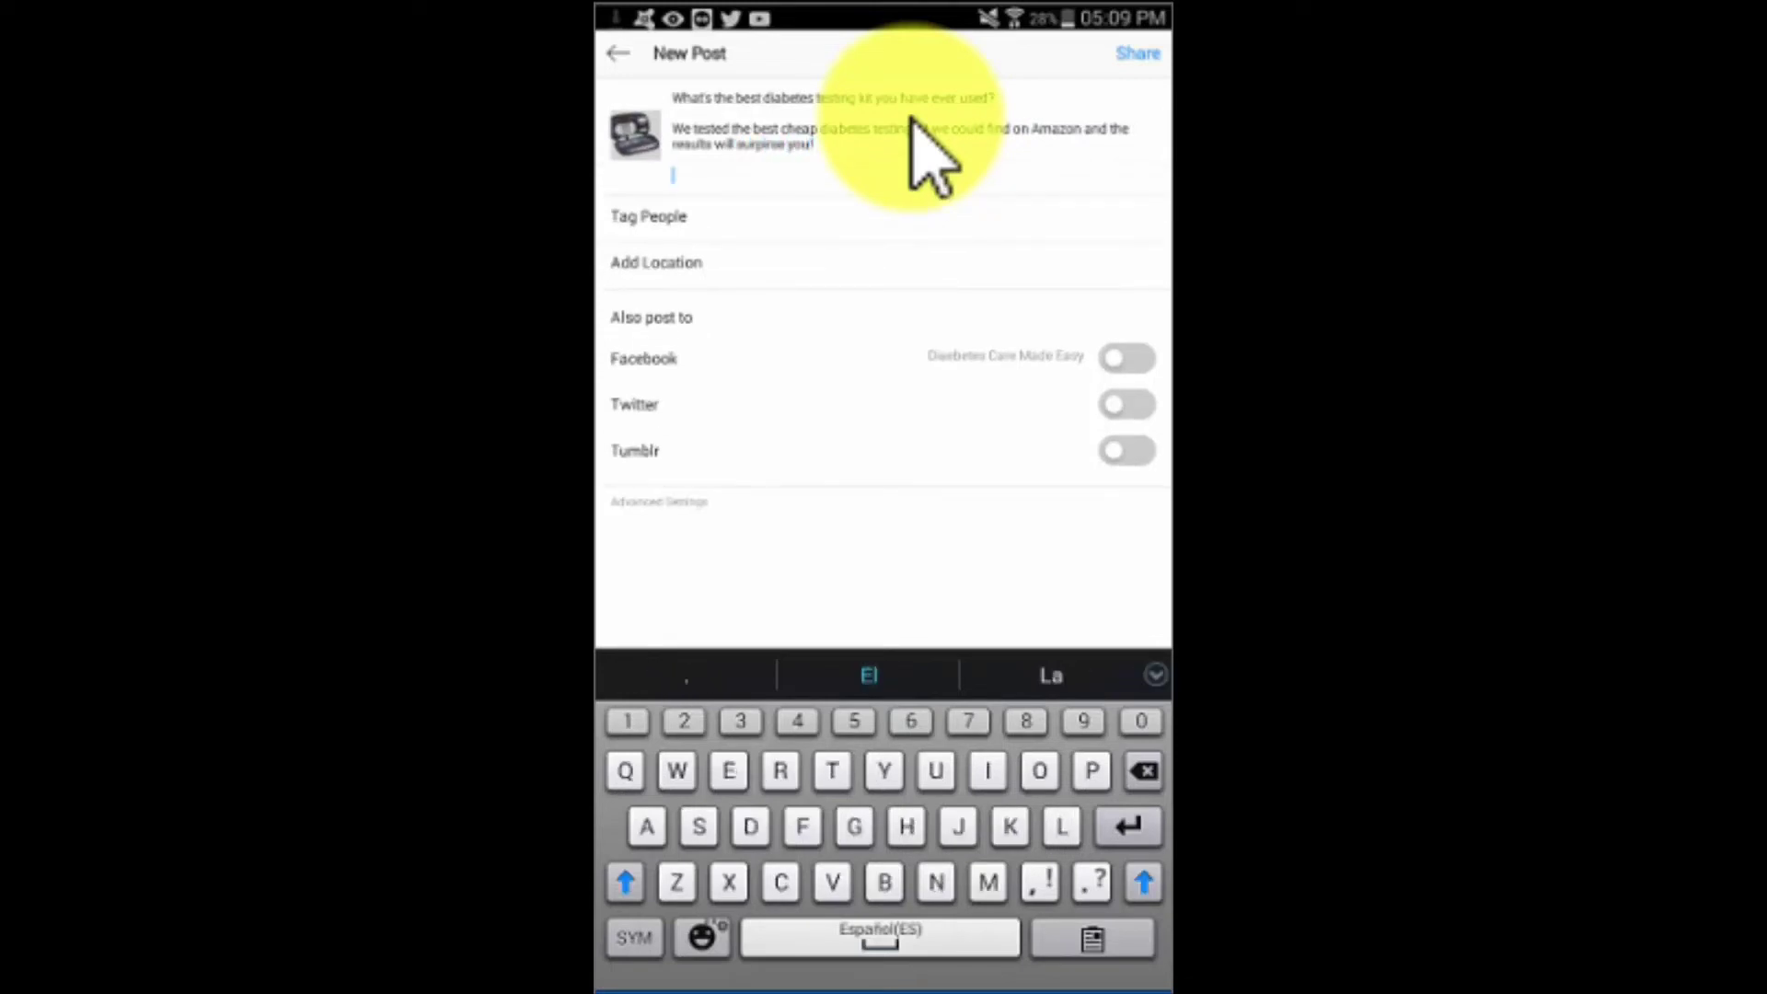
{"action": "type", "text": "Visit the URL in our bio to learn more!"}
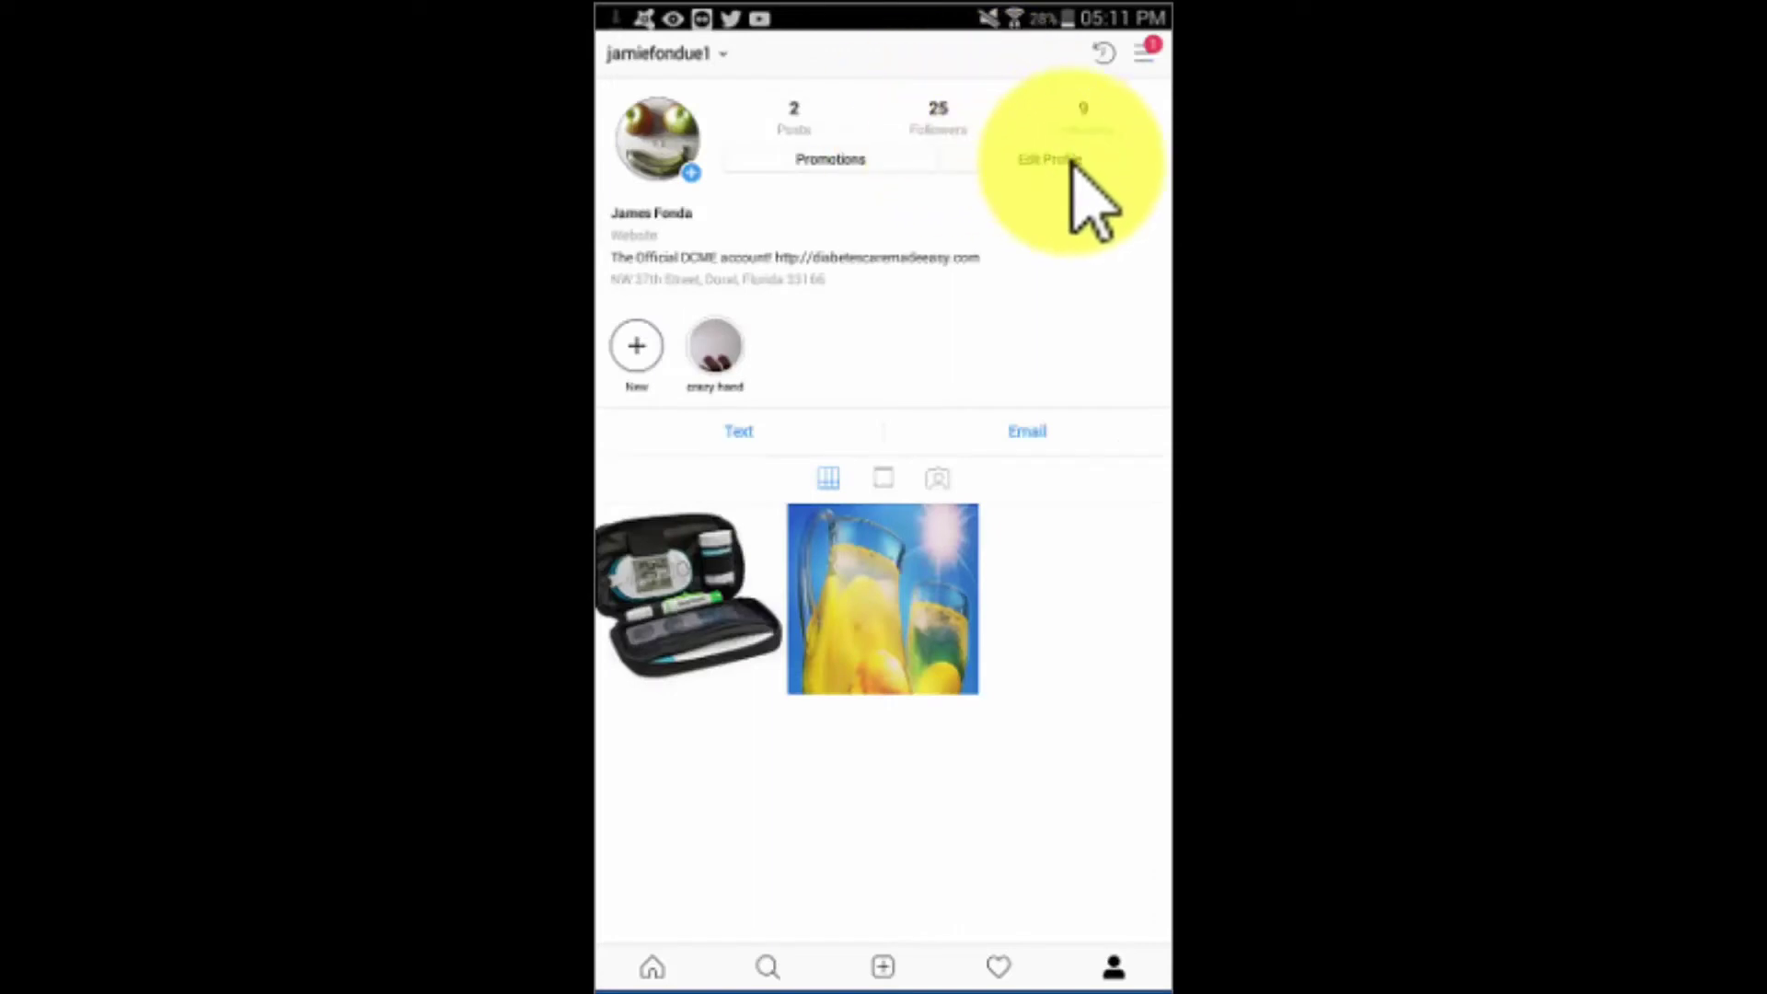
Step: Set the Instagram profile website to the long diabetes-care-tips article URL and save
{"action": "left_click", "coordinate": [1072, 160]}
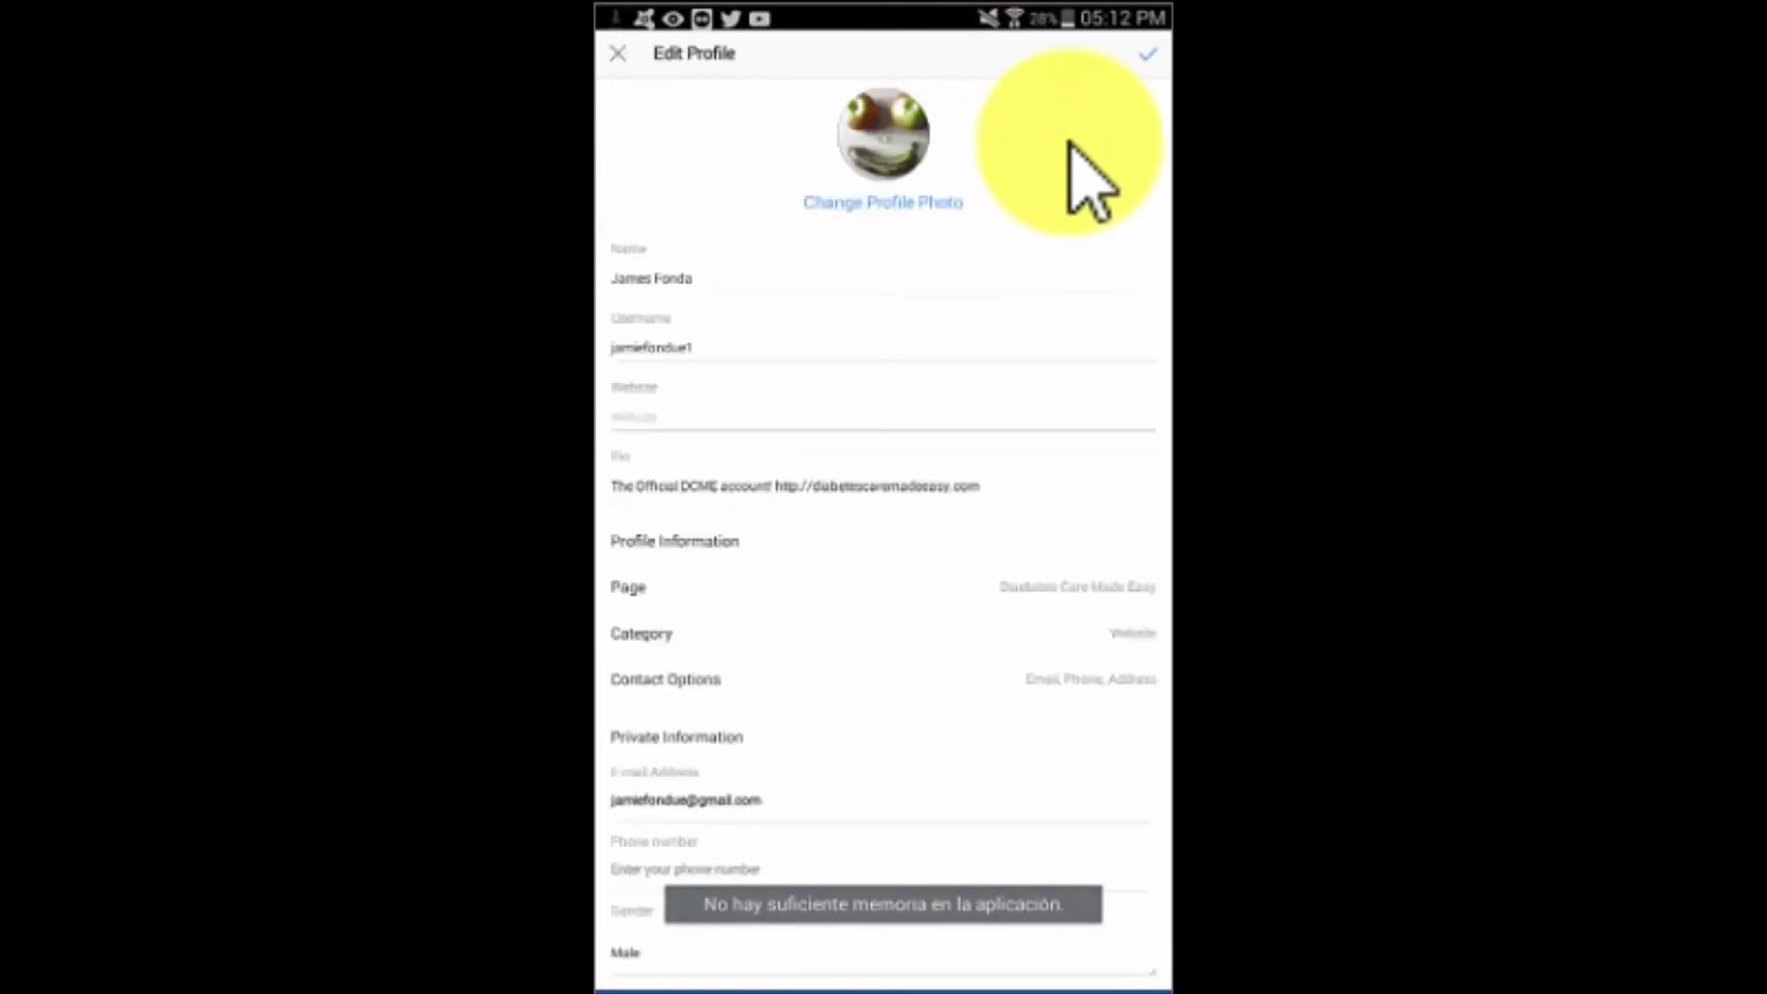
{"action": "left_click", "coordinate": [690, 412]}
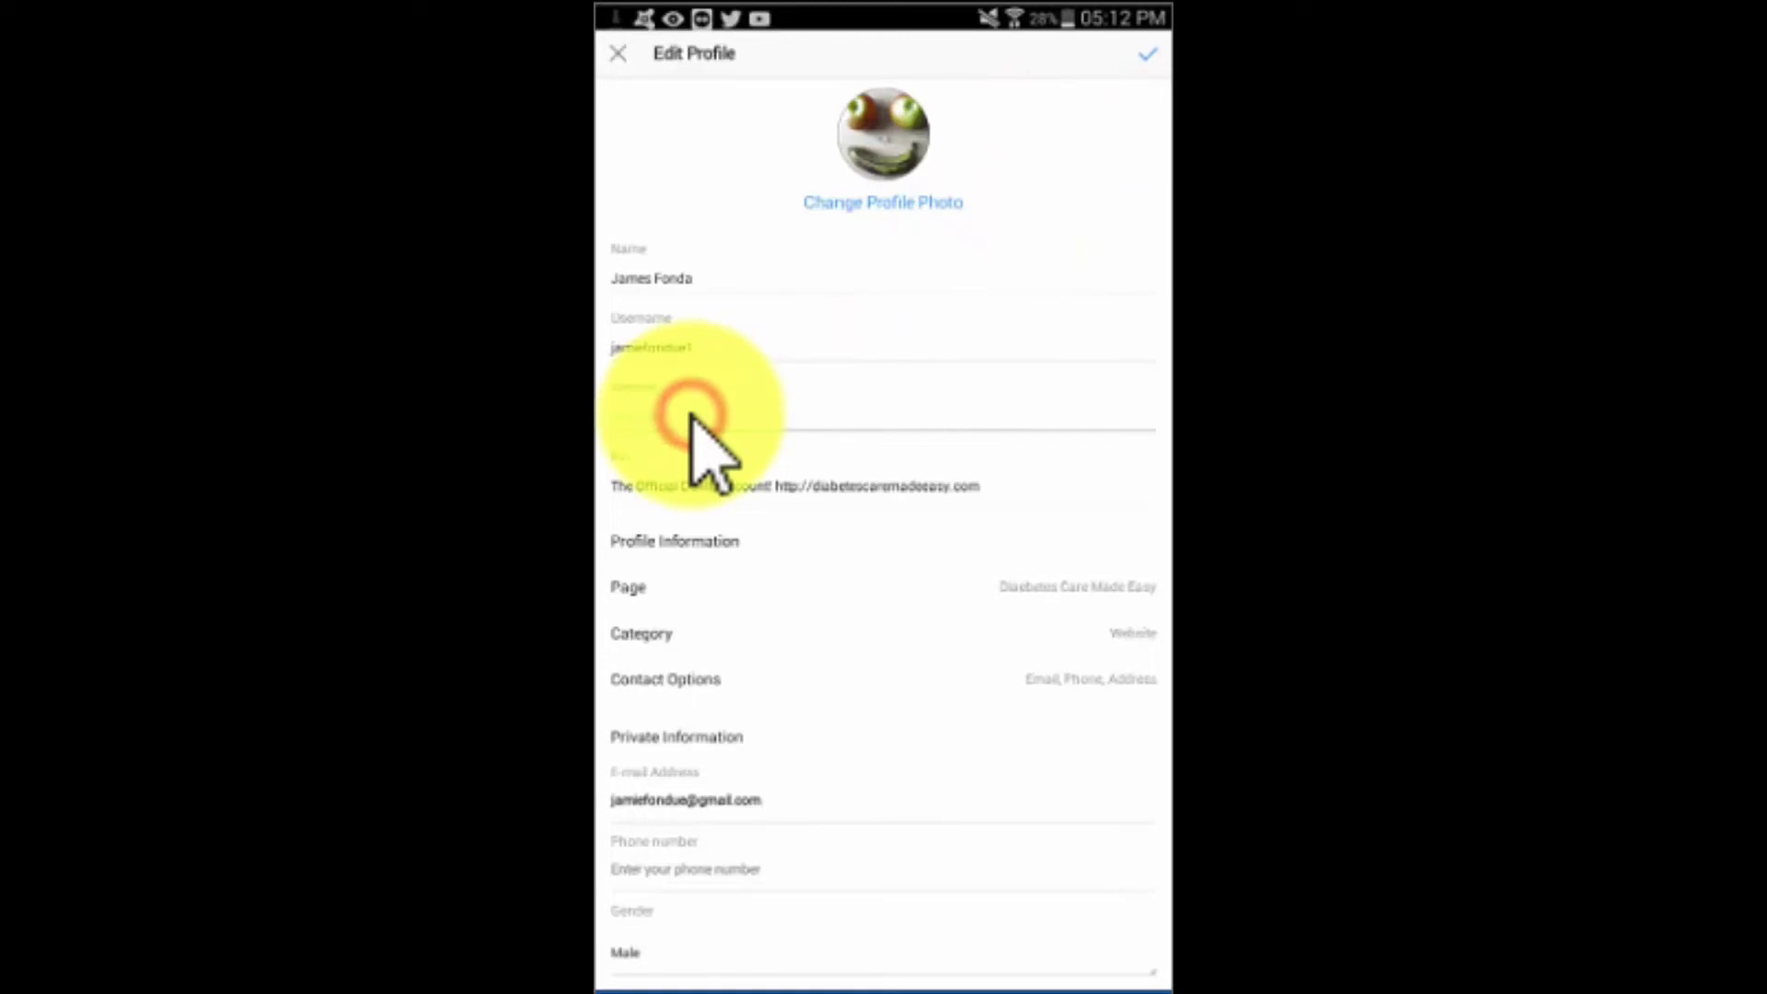
{"action": "left_click", "coordinate": [690, 413]}
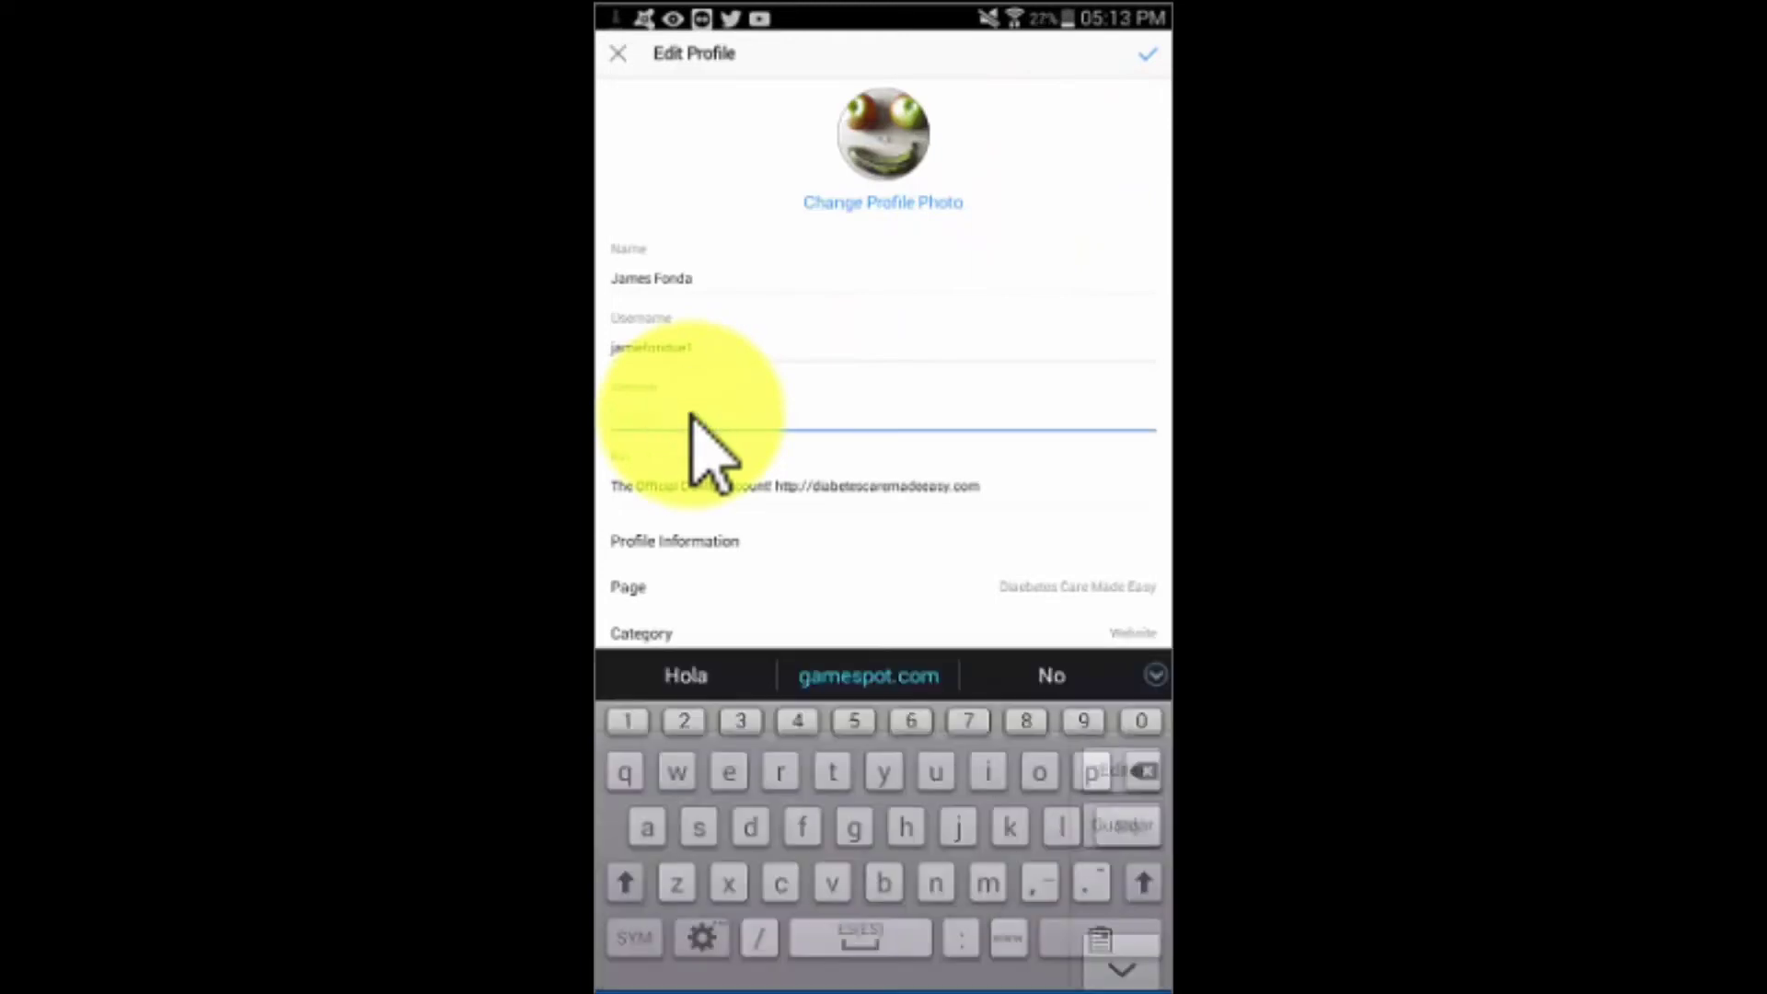
{"action": "left_click", "coordinate": [723, 773]}
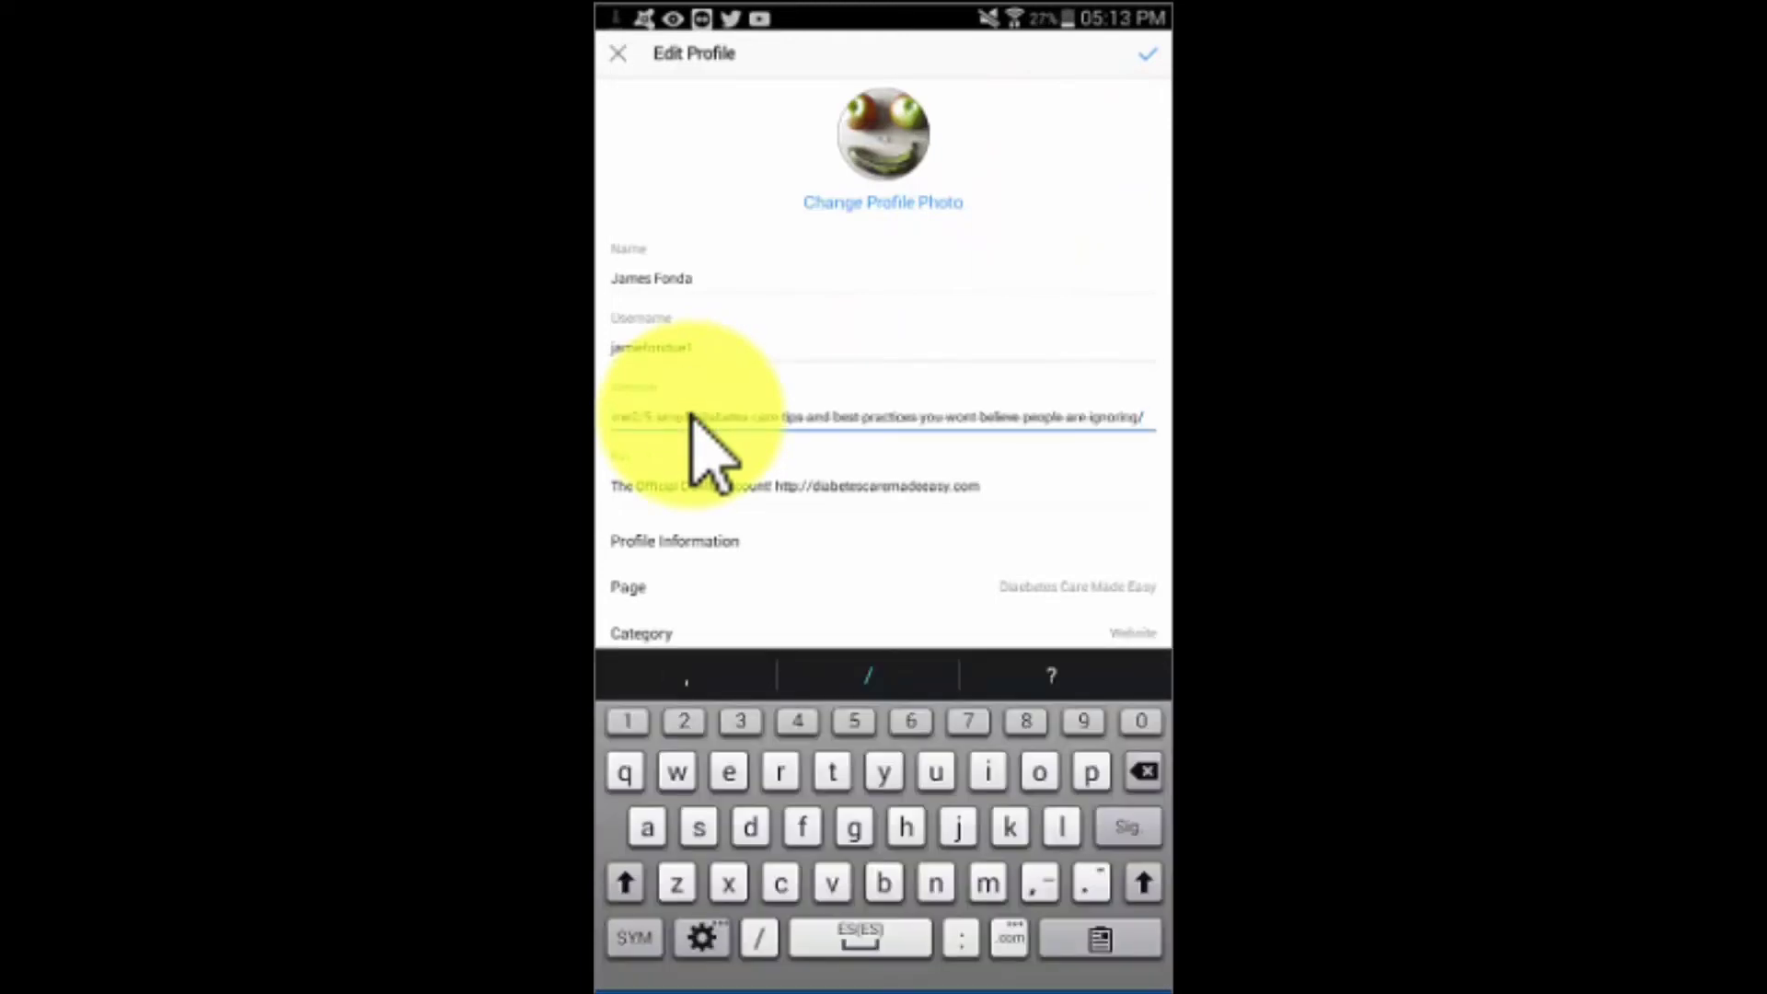
{"action": "left_click", "coordinate": [1147, 57]}
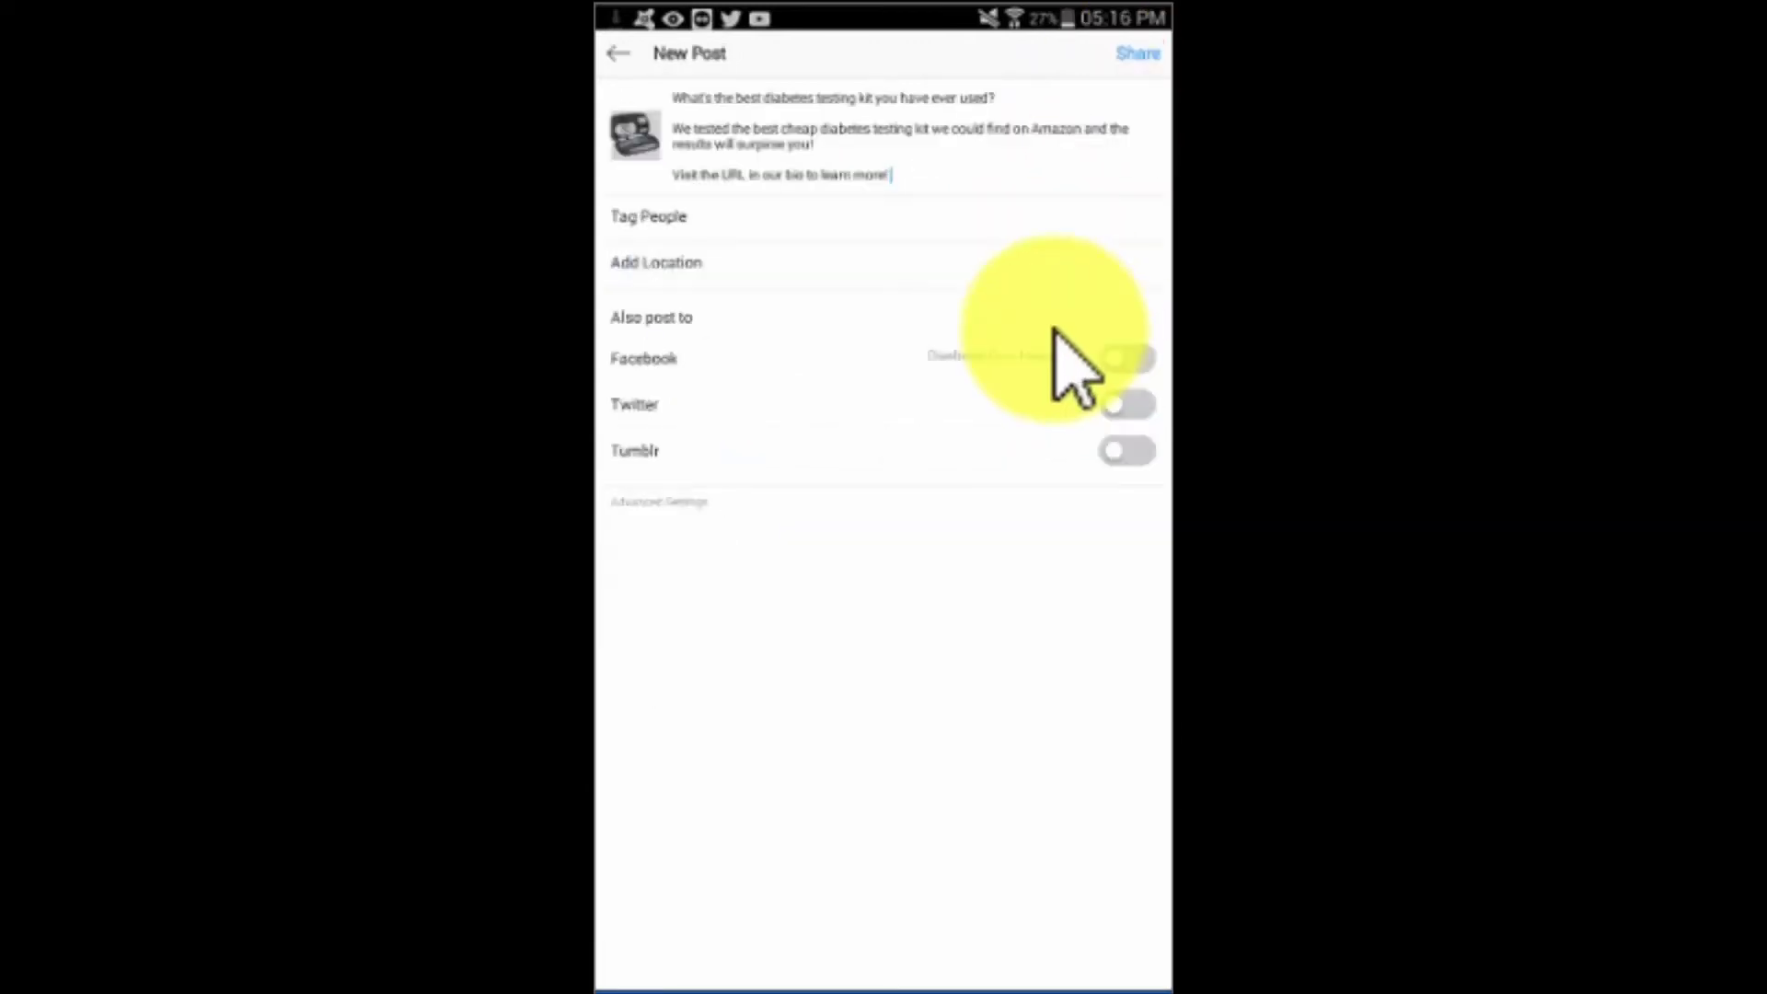
Step: Add #diabetes #diabetestips #type2diabetes #diabetestestingkit #diabeticfood to the caption and share the post
{"action": "key", "text": "Return"}
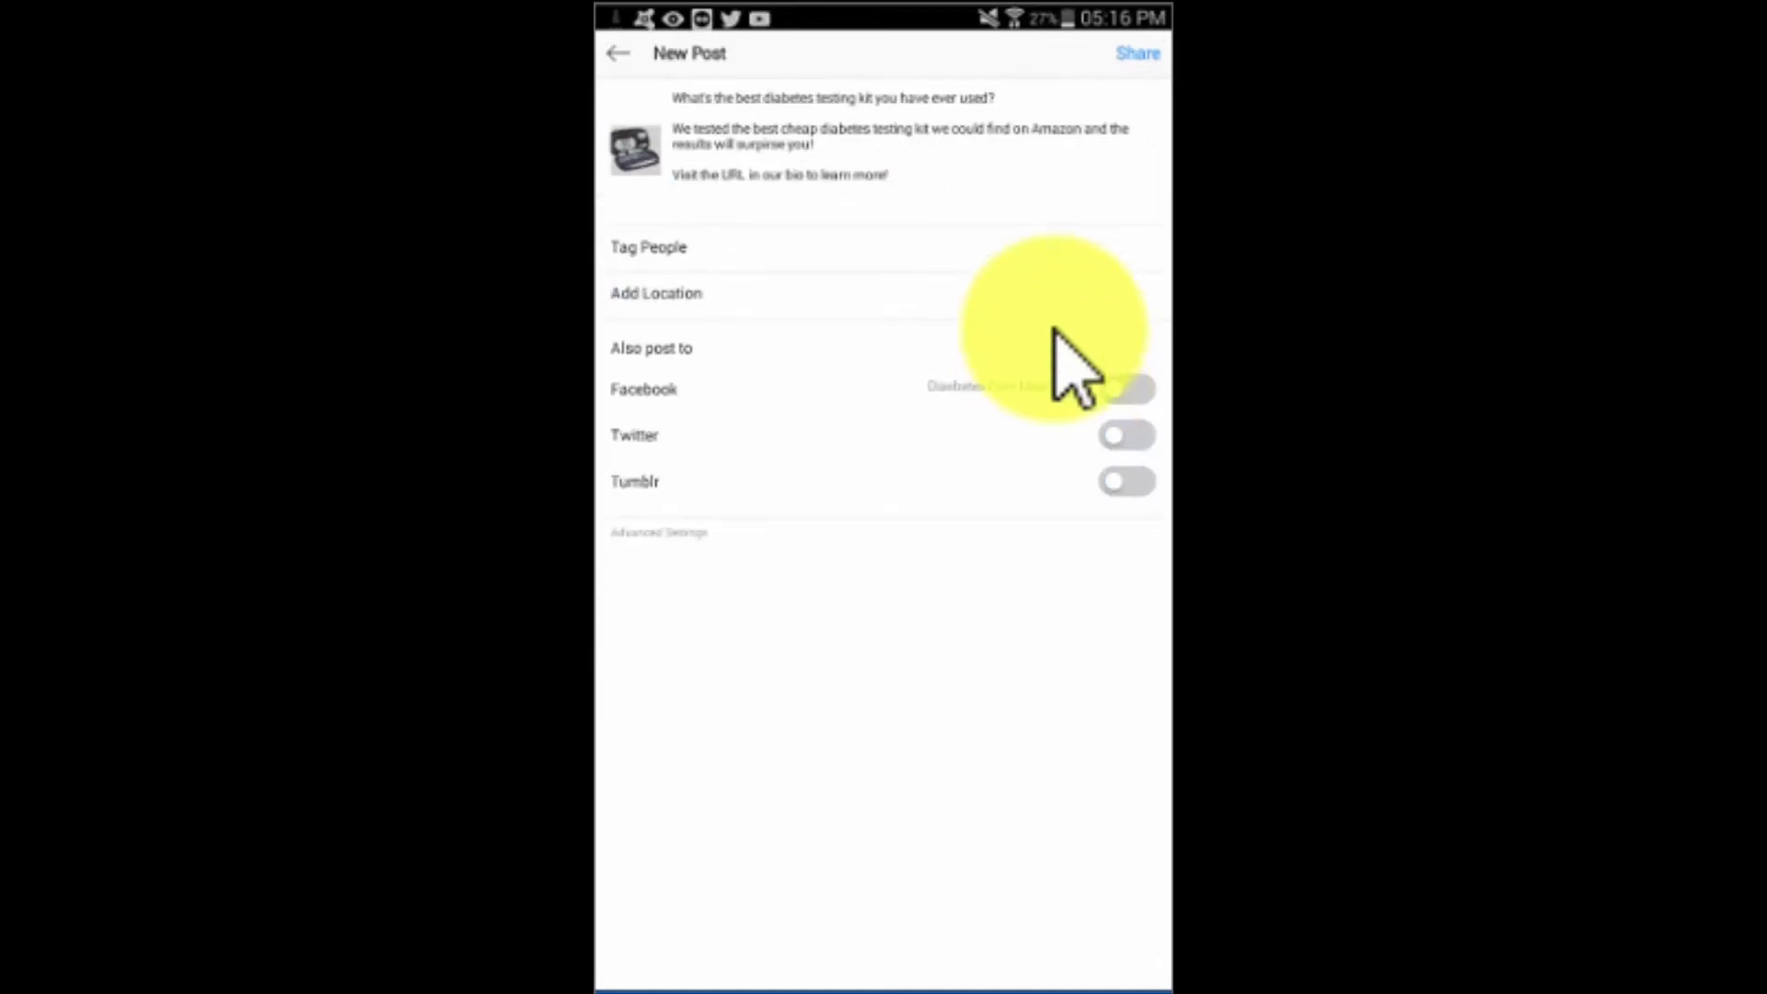
{"action": "type", "text": "#diabetes"}
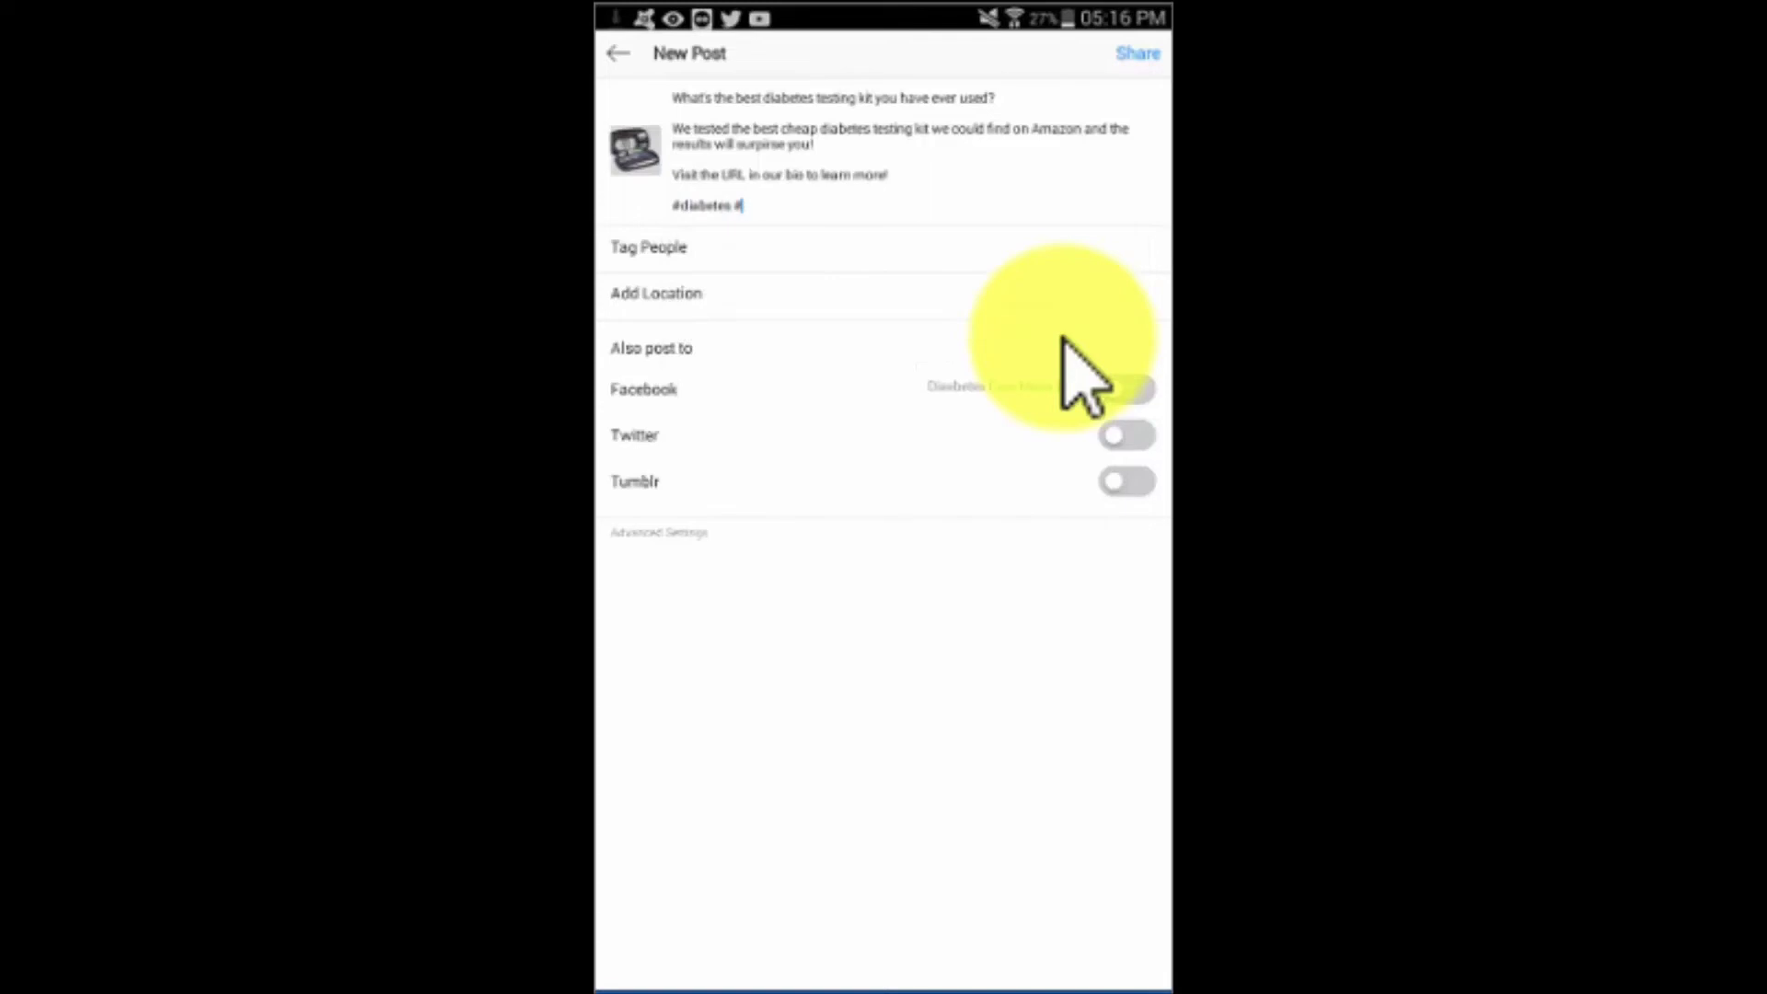
{"action": "type", "text": " #diab"}
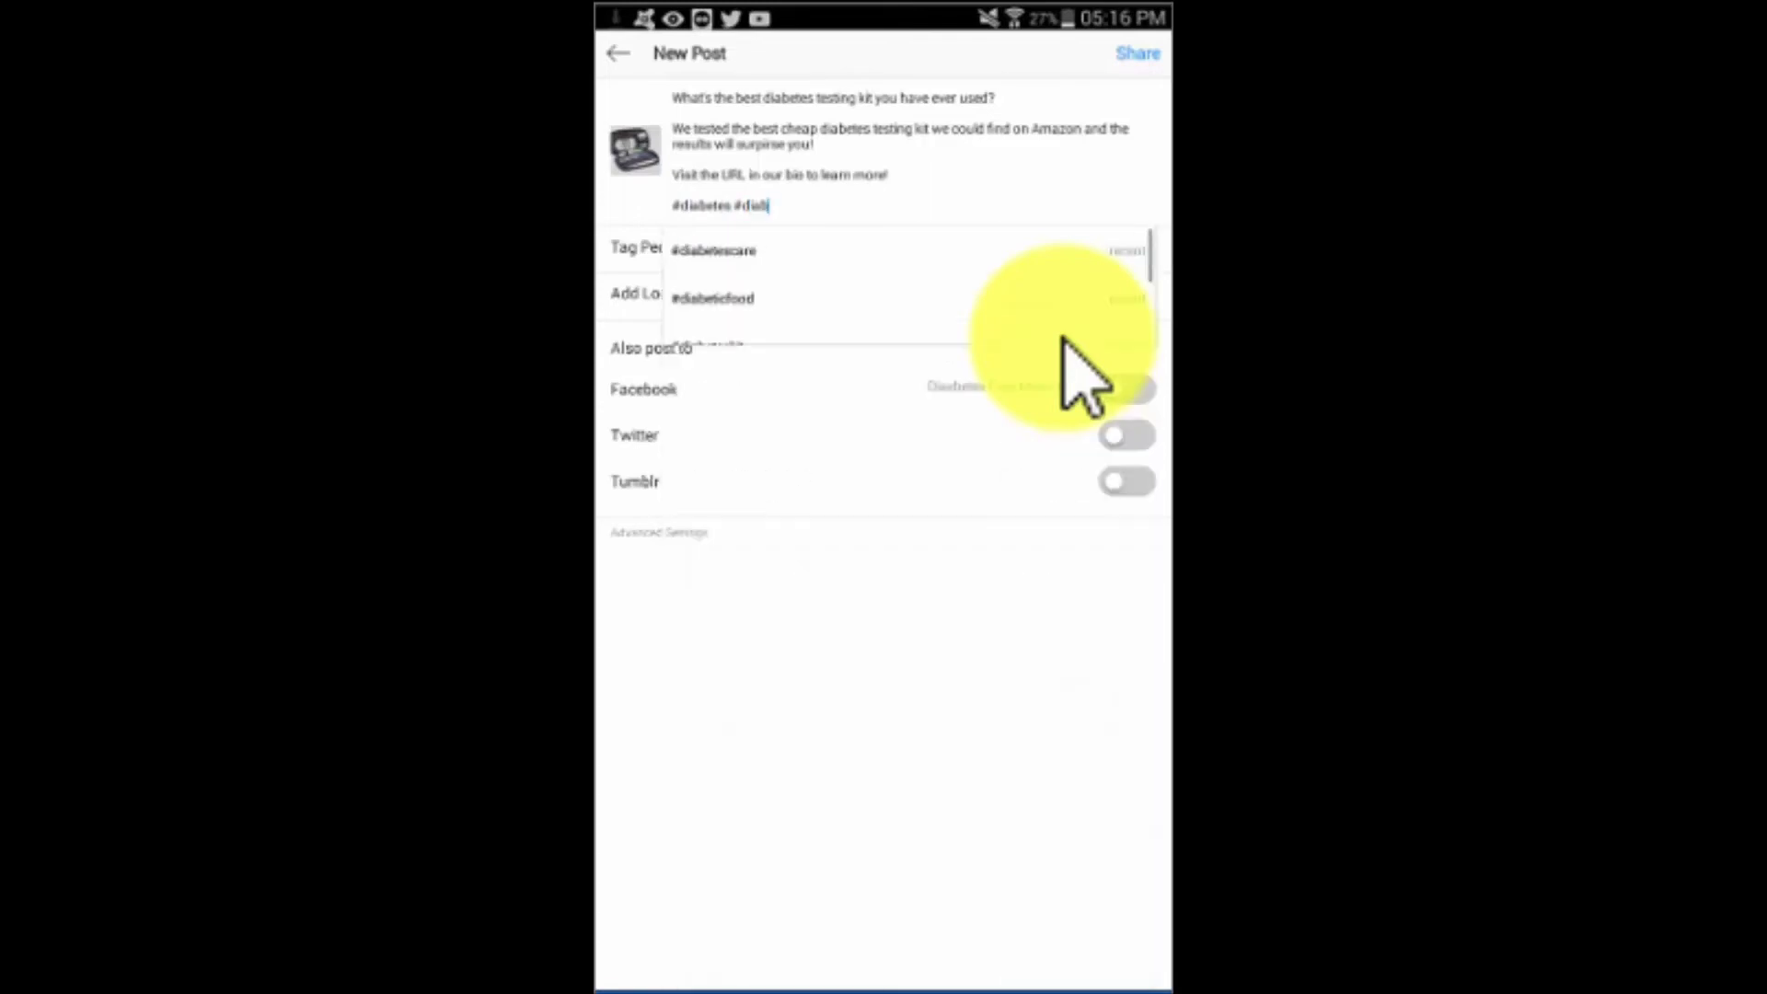
{"action": "type", "text": "etestips diabetes"}
{"action": "key", "text": "BackSpace"}
{"action": "key", "text": "BackSpace"}
{"action": "key", "text": "BackSpace"}
{"action": "key", "text": "BackSpace"}
{"action": "key", "text": "BackSpace"}
{"action": "key", "text": "BackSpace"}
{"action": "key", "text": "BackSpace"}
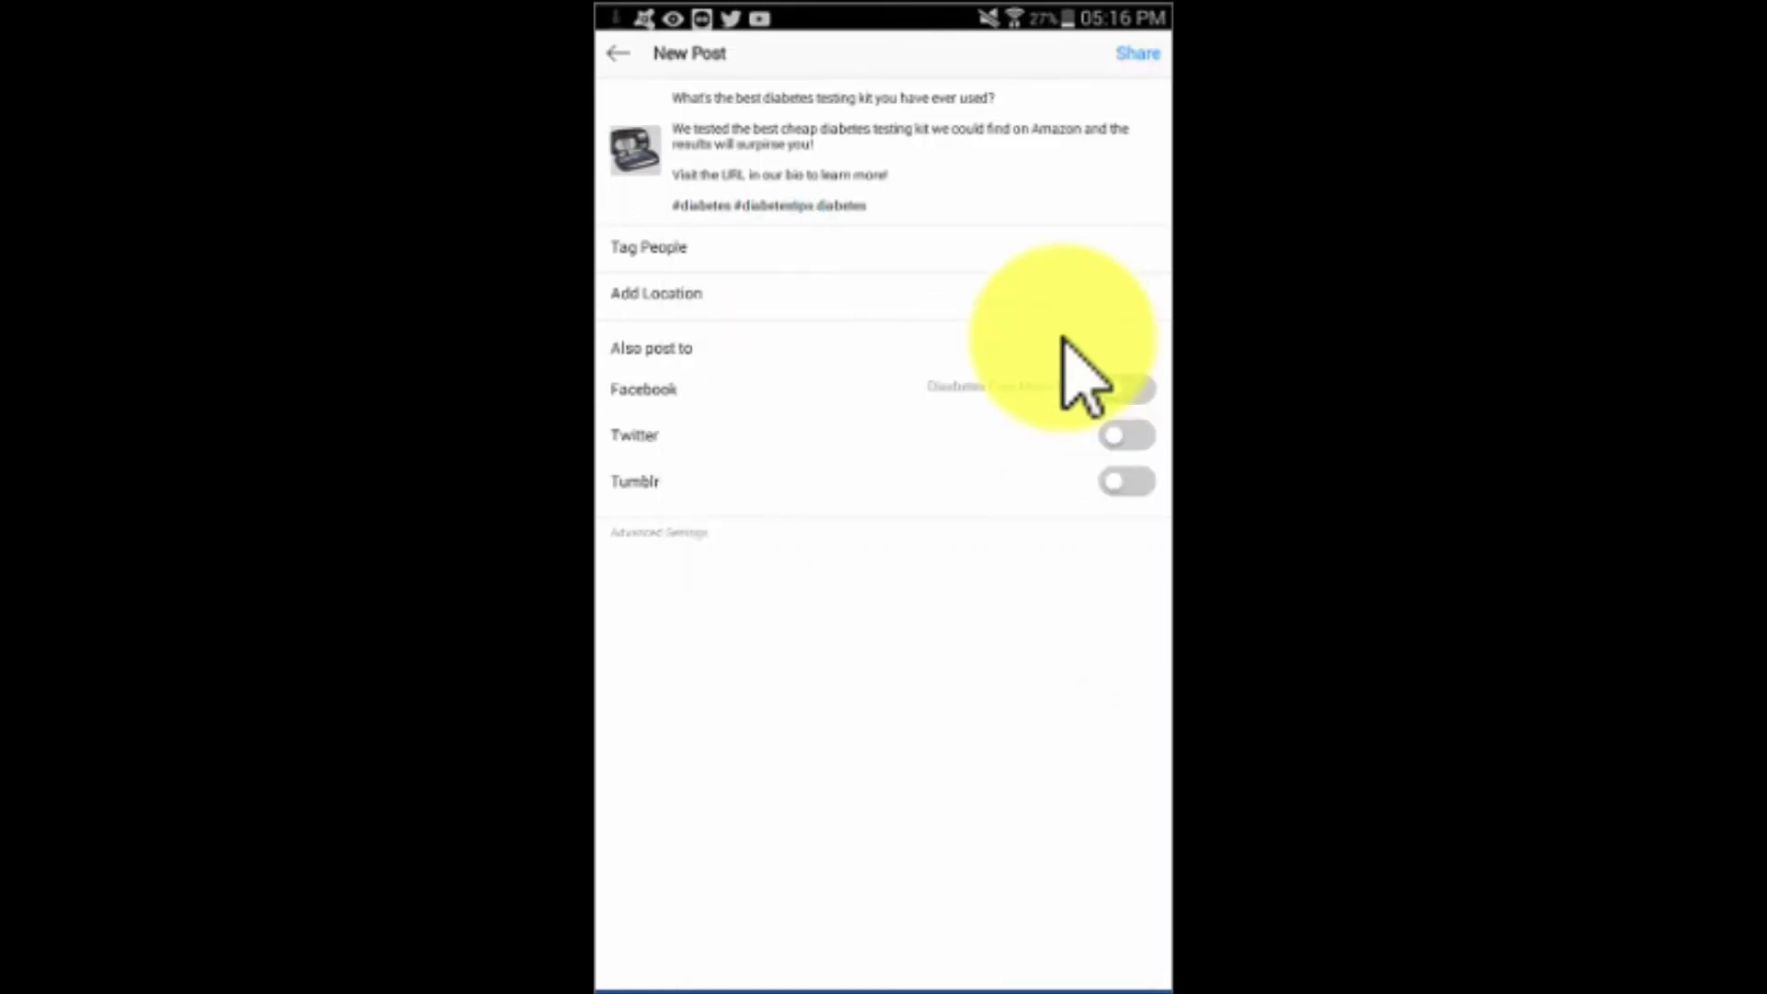
{"action": "key", "text": "BackSpace"}
{"action": "key", "text": "BackSpace"}
{"action": "type", "text": "#type2d"}
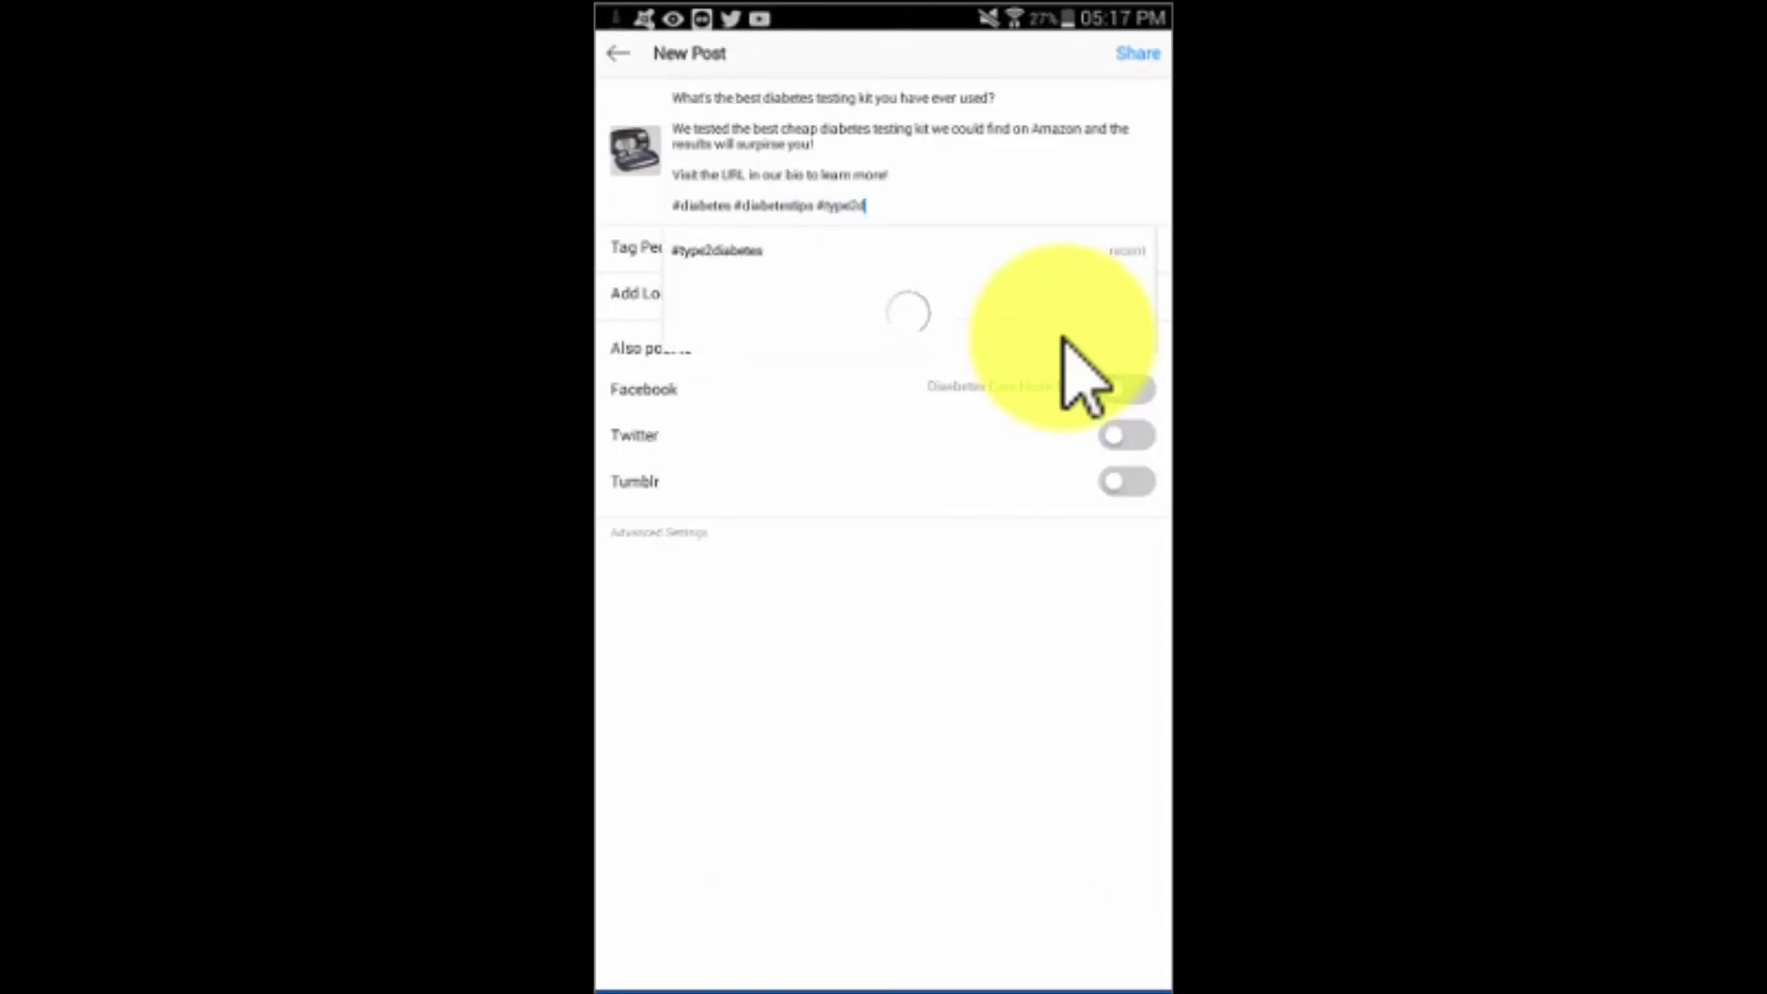
{"action": "type", "text": "iabetes"}
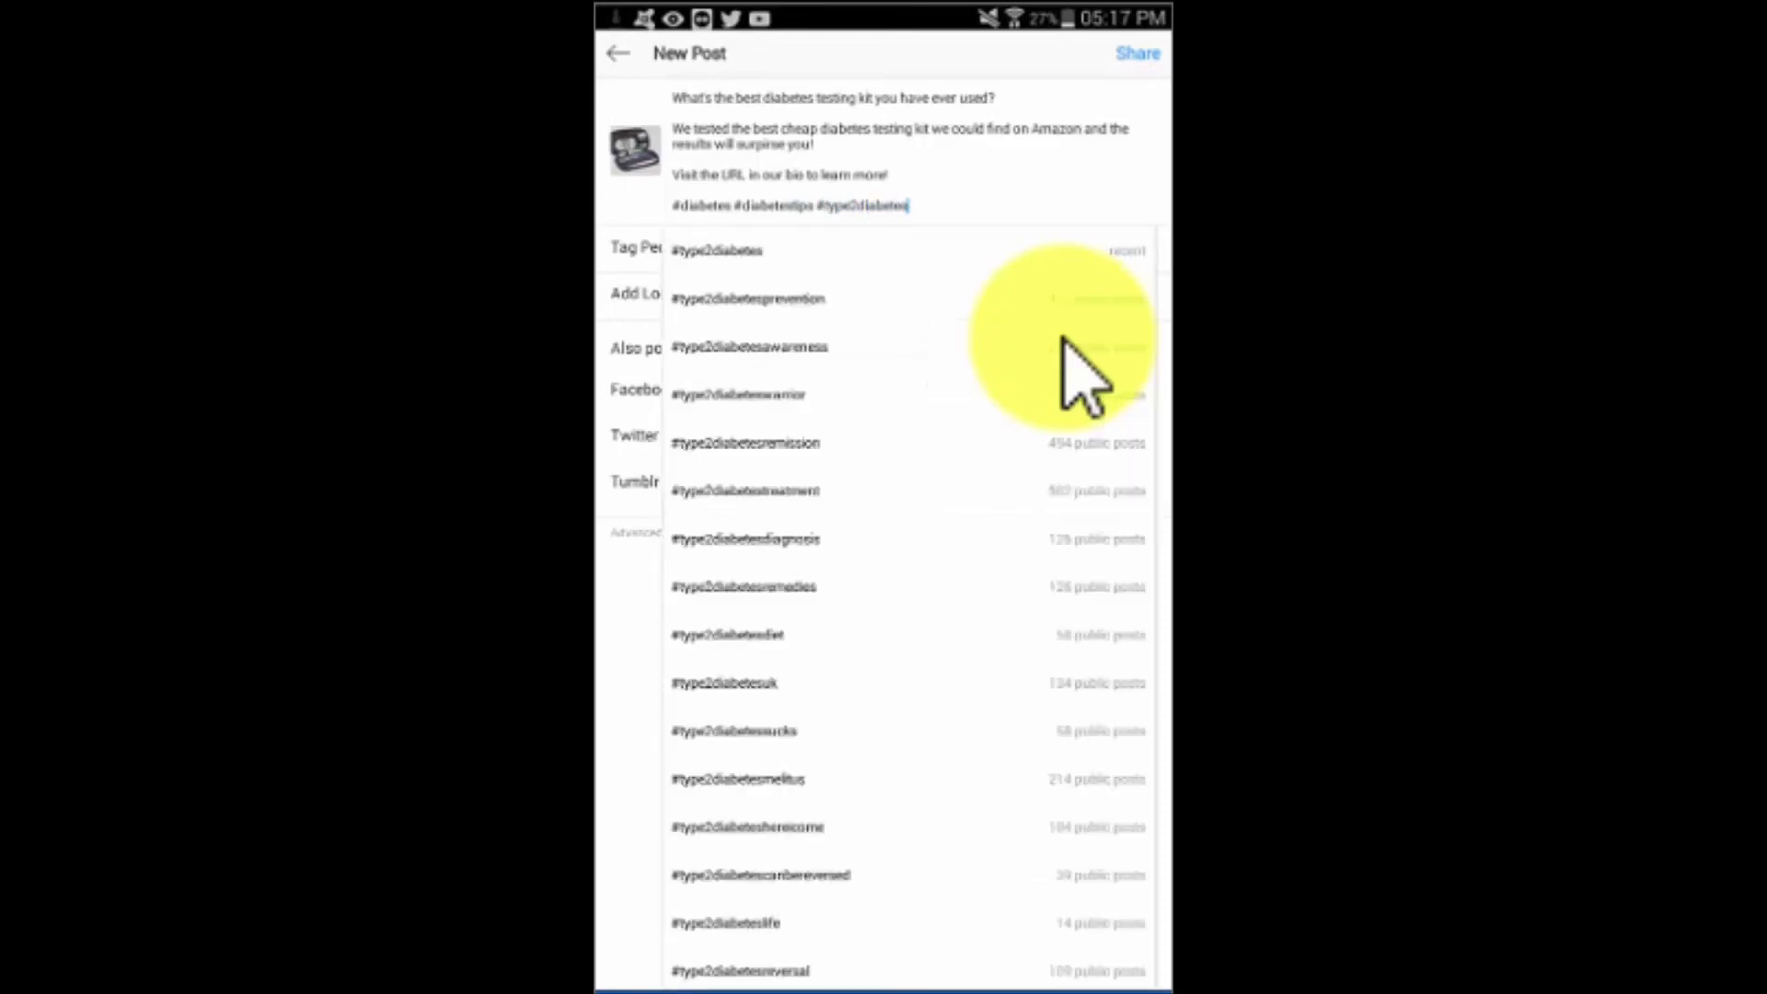
{"action": "type", "text": " #diabetestes"}
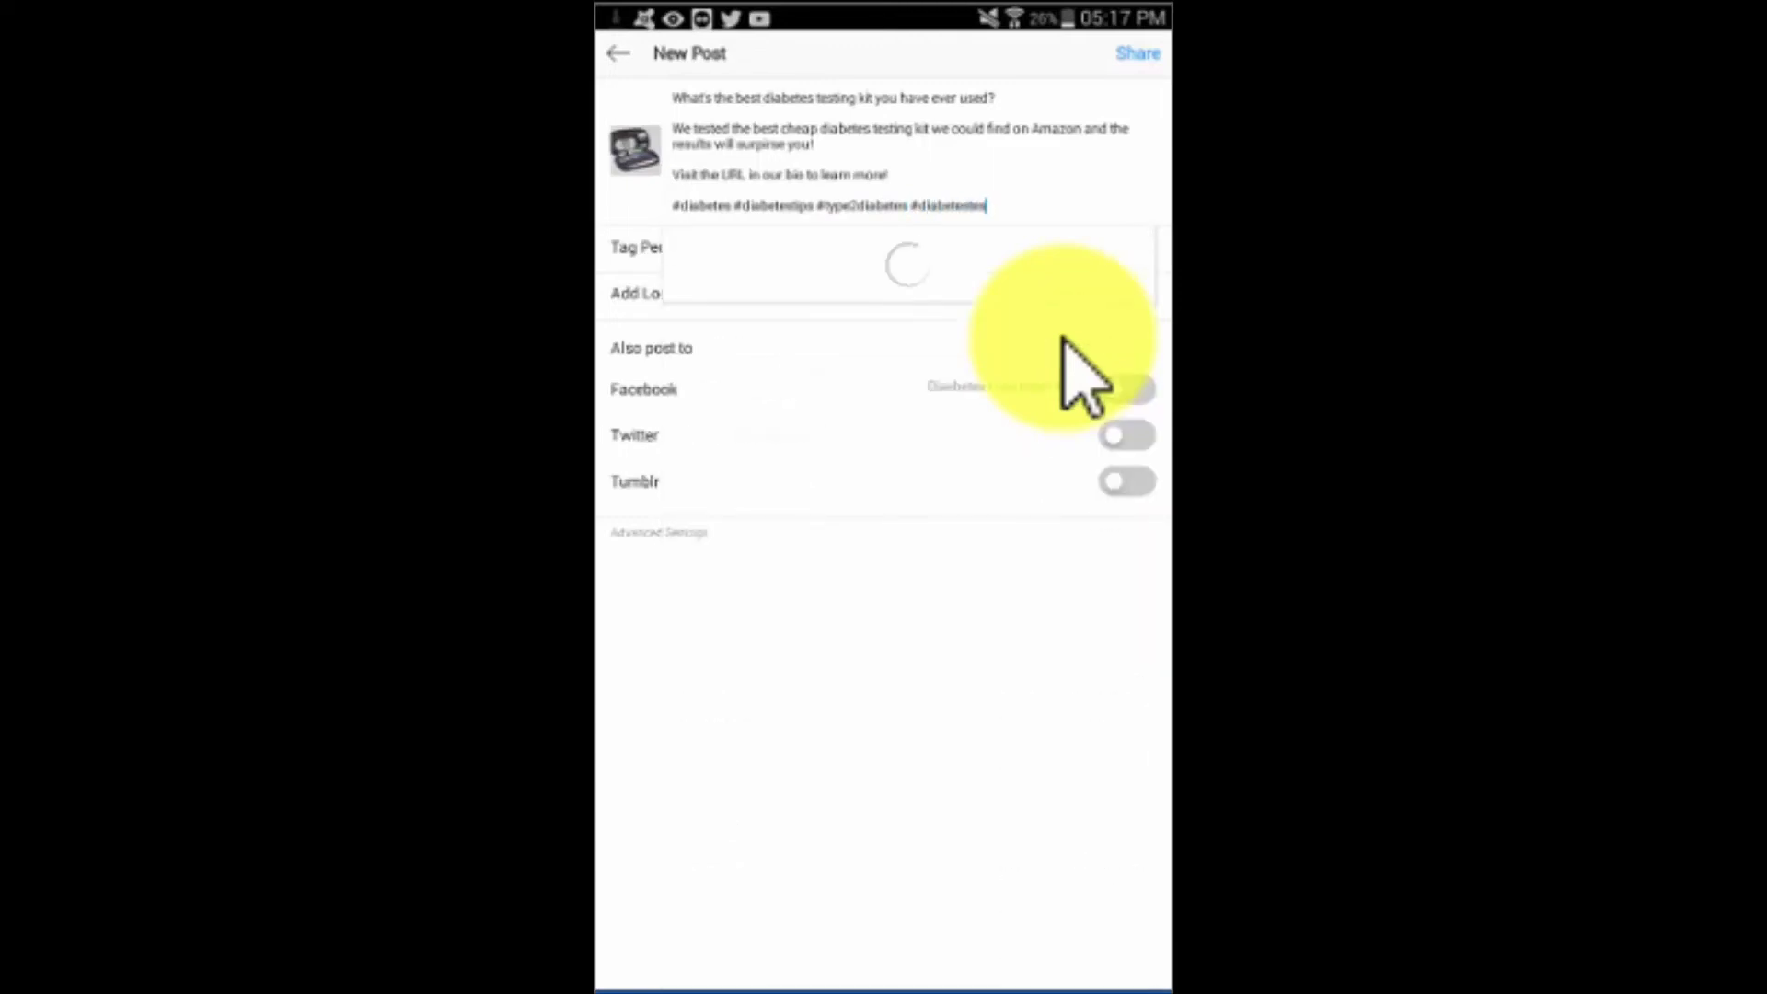
{"action": "type", "text": "tingkit #diabeticfood"}
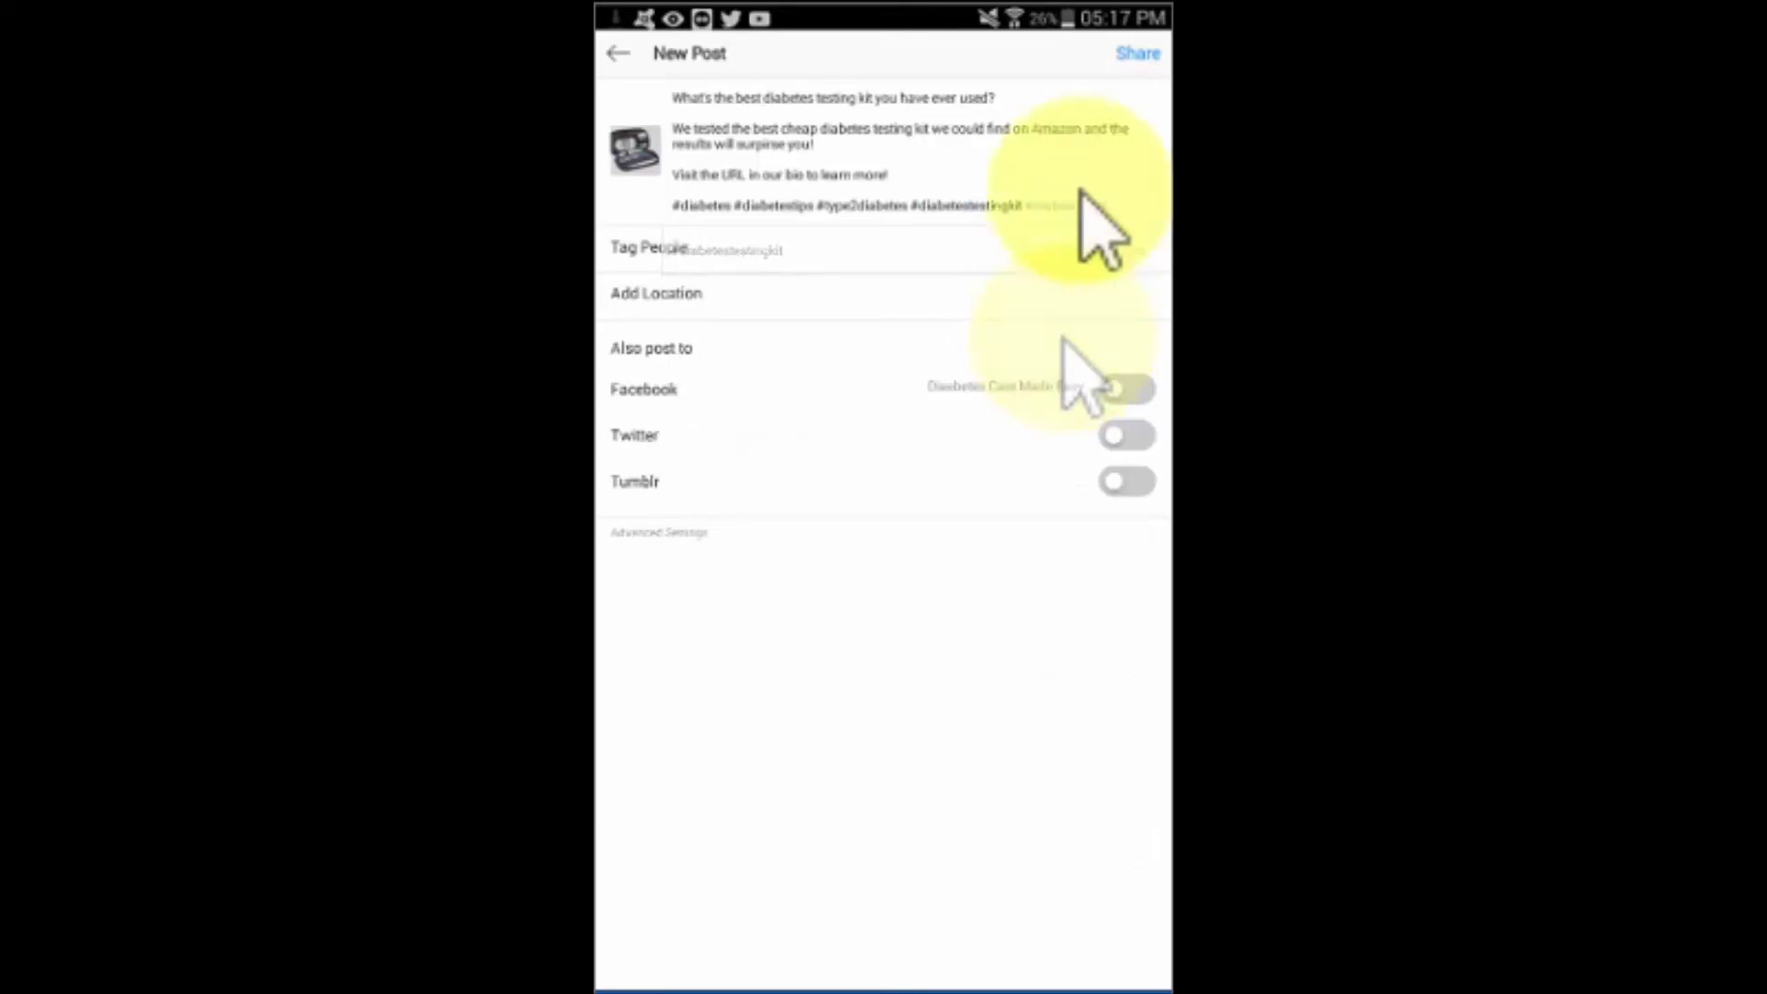
{"action": "left_click", "coordinate": [1117, 43]}
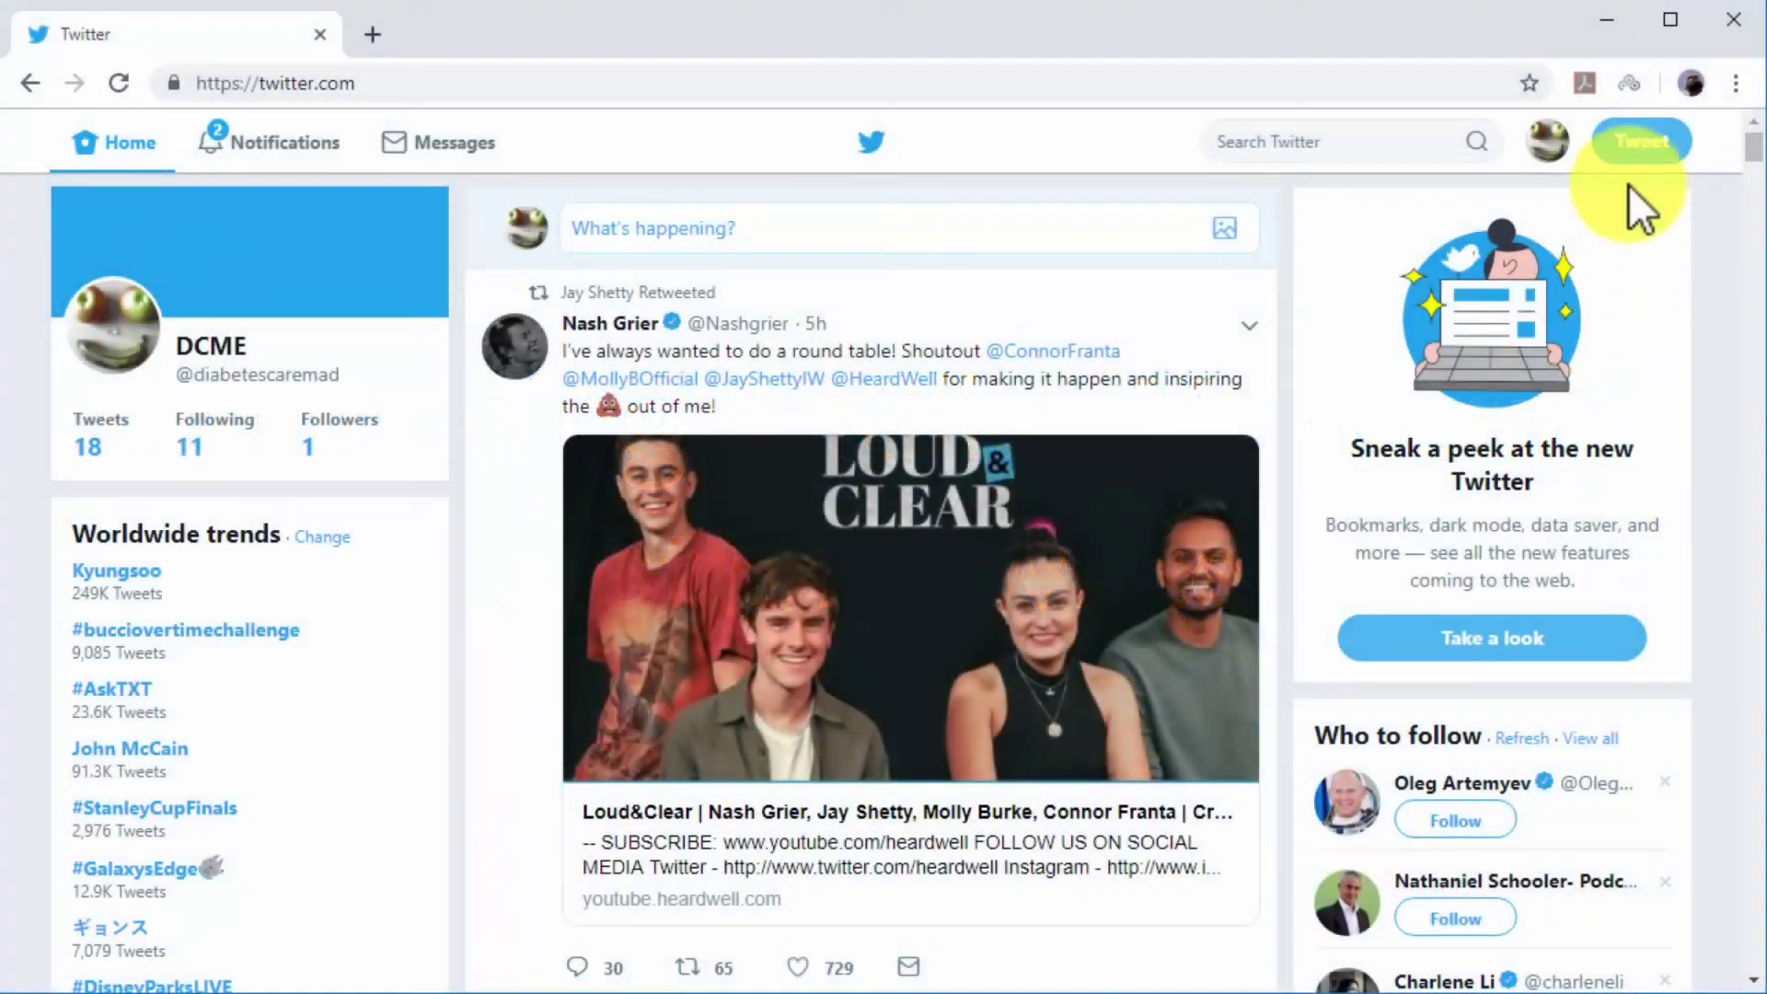
Step: Open an empty Compose new Tweet dialog on the DCME Twitter account
{"action": "left_click", "coordinate": [1628, 158]}
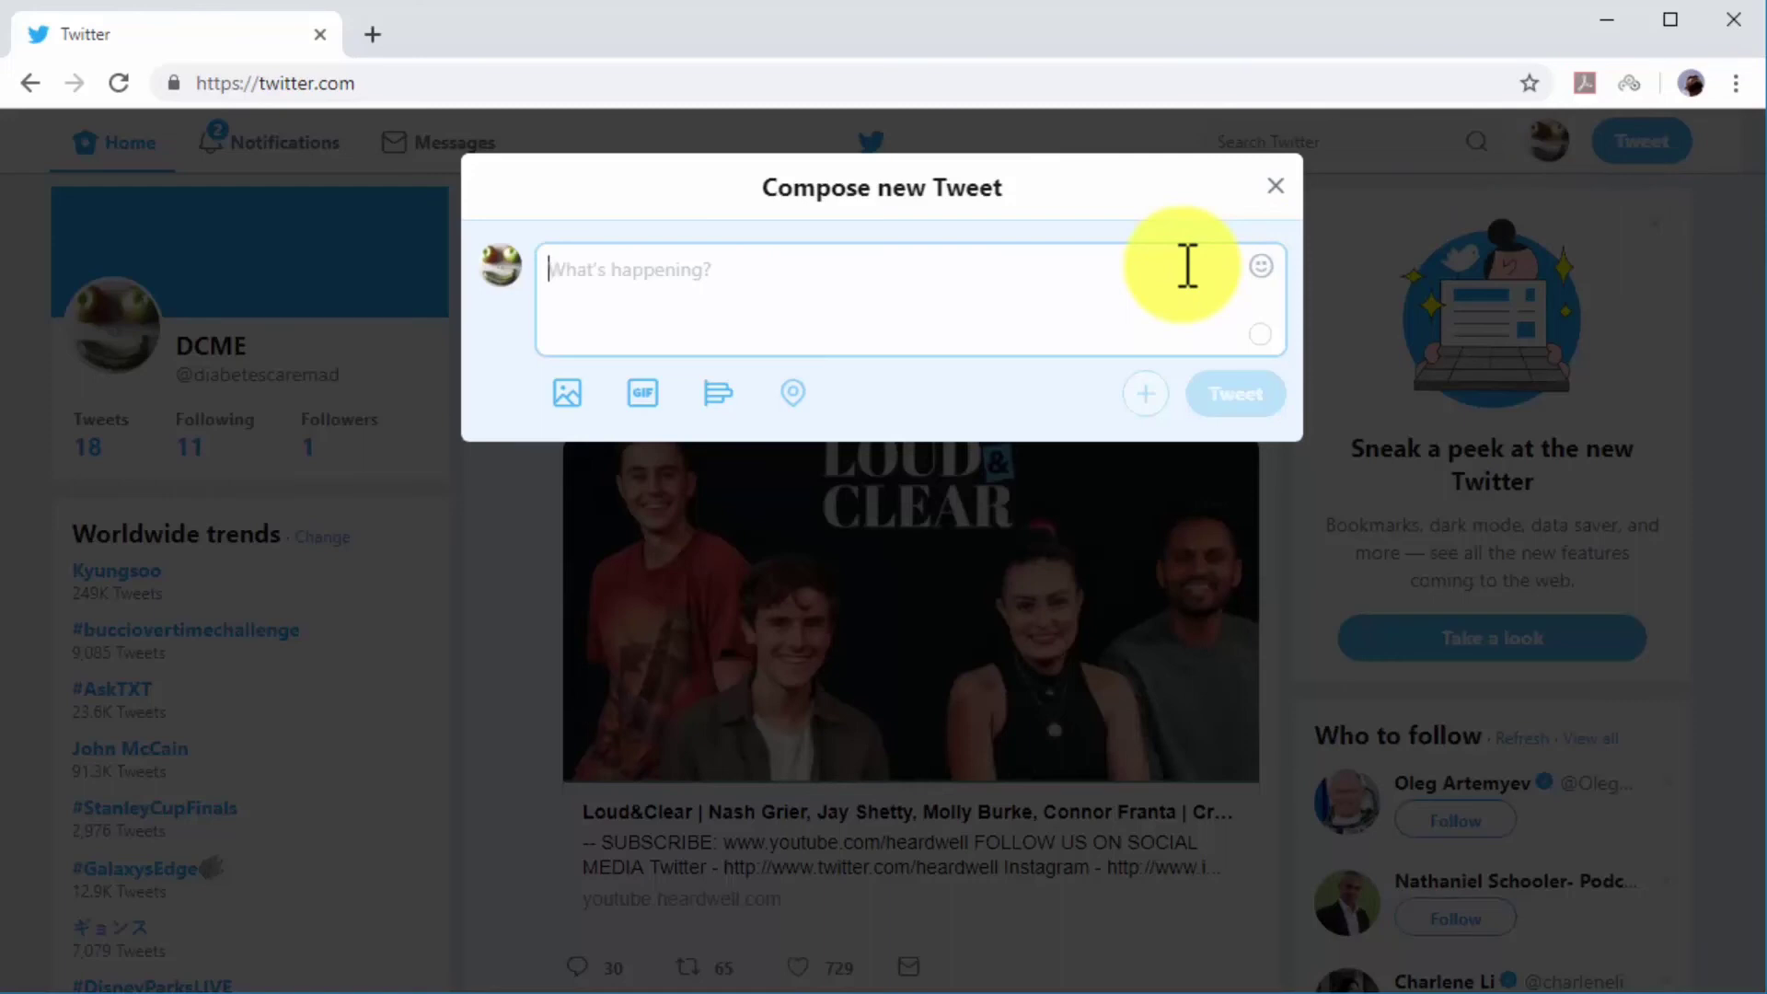
{"action": "type", "text": "C"}
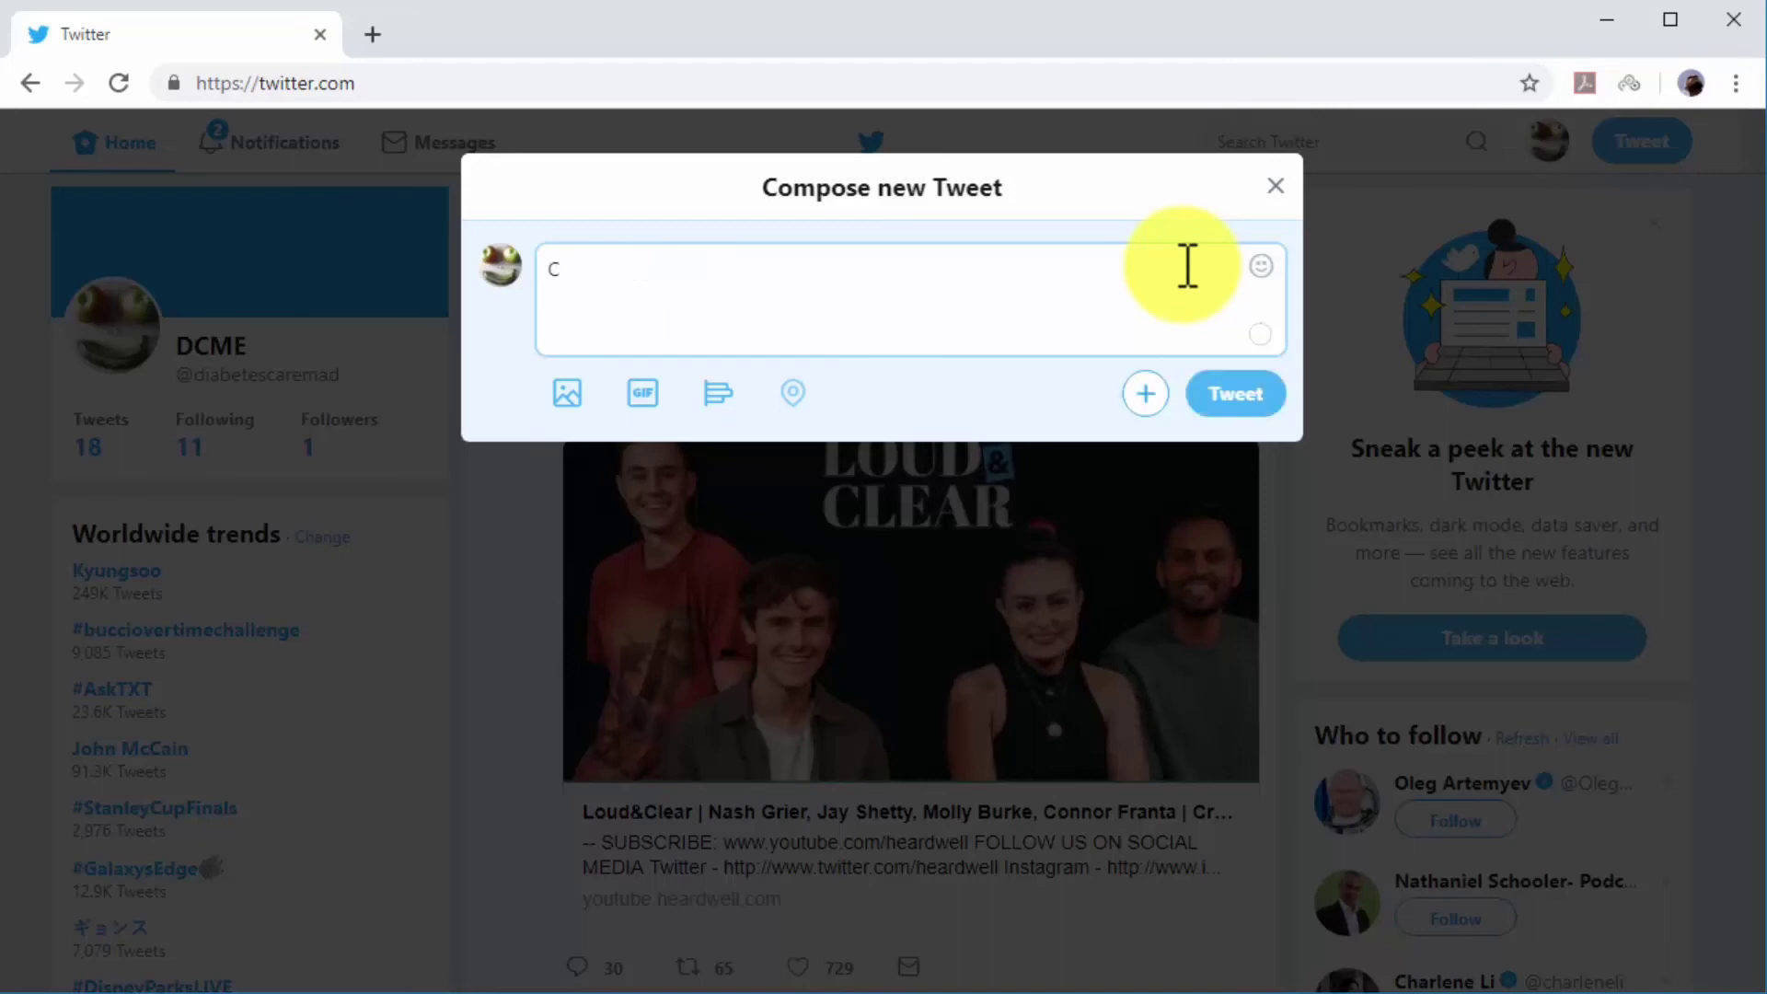
{"action": "type", "text": "ontour Testing Kit D"}
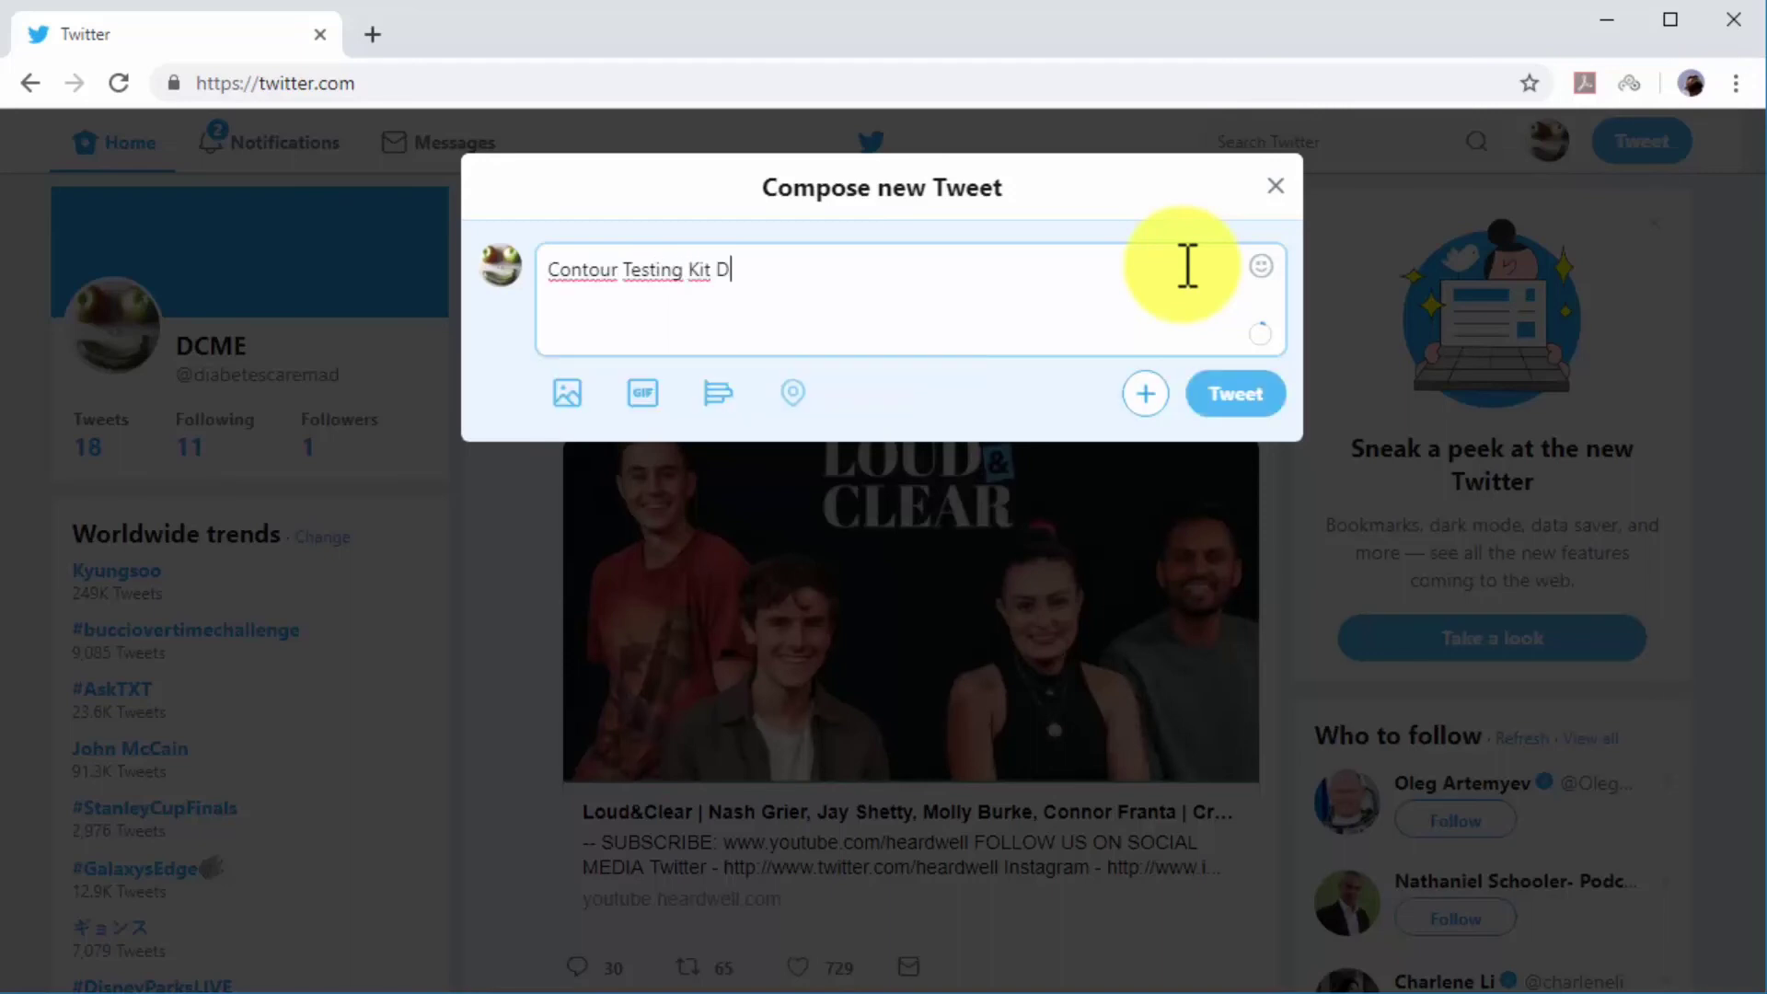
{"action": "type", "text": "iabetes Testing Kit"}
{"action": "type", "text": ","}
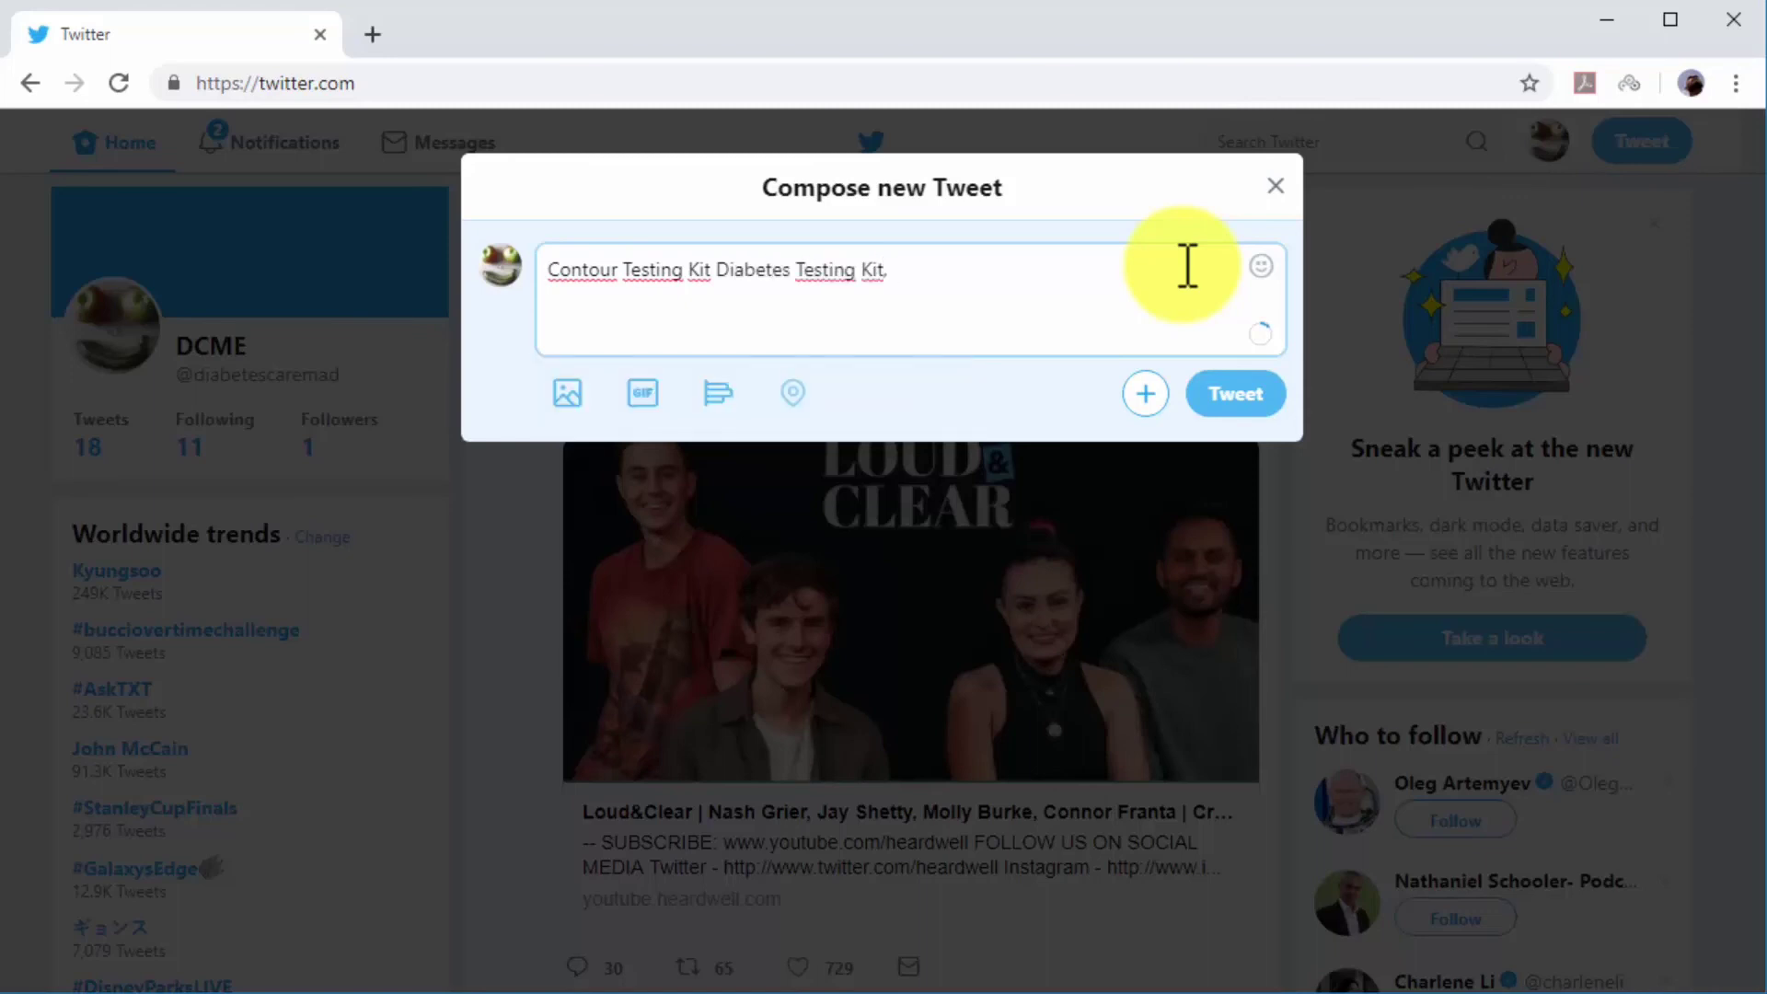
{"action": "type", "text": " The BEST dia"}
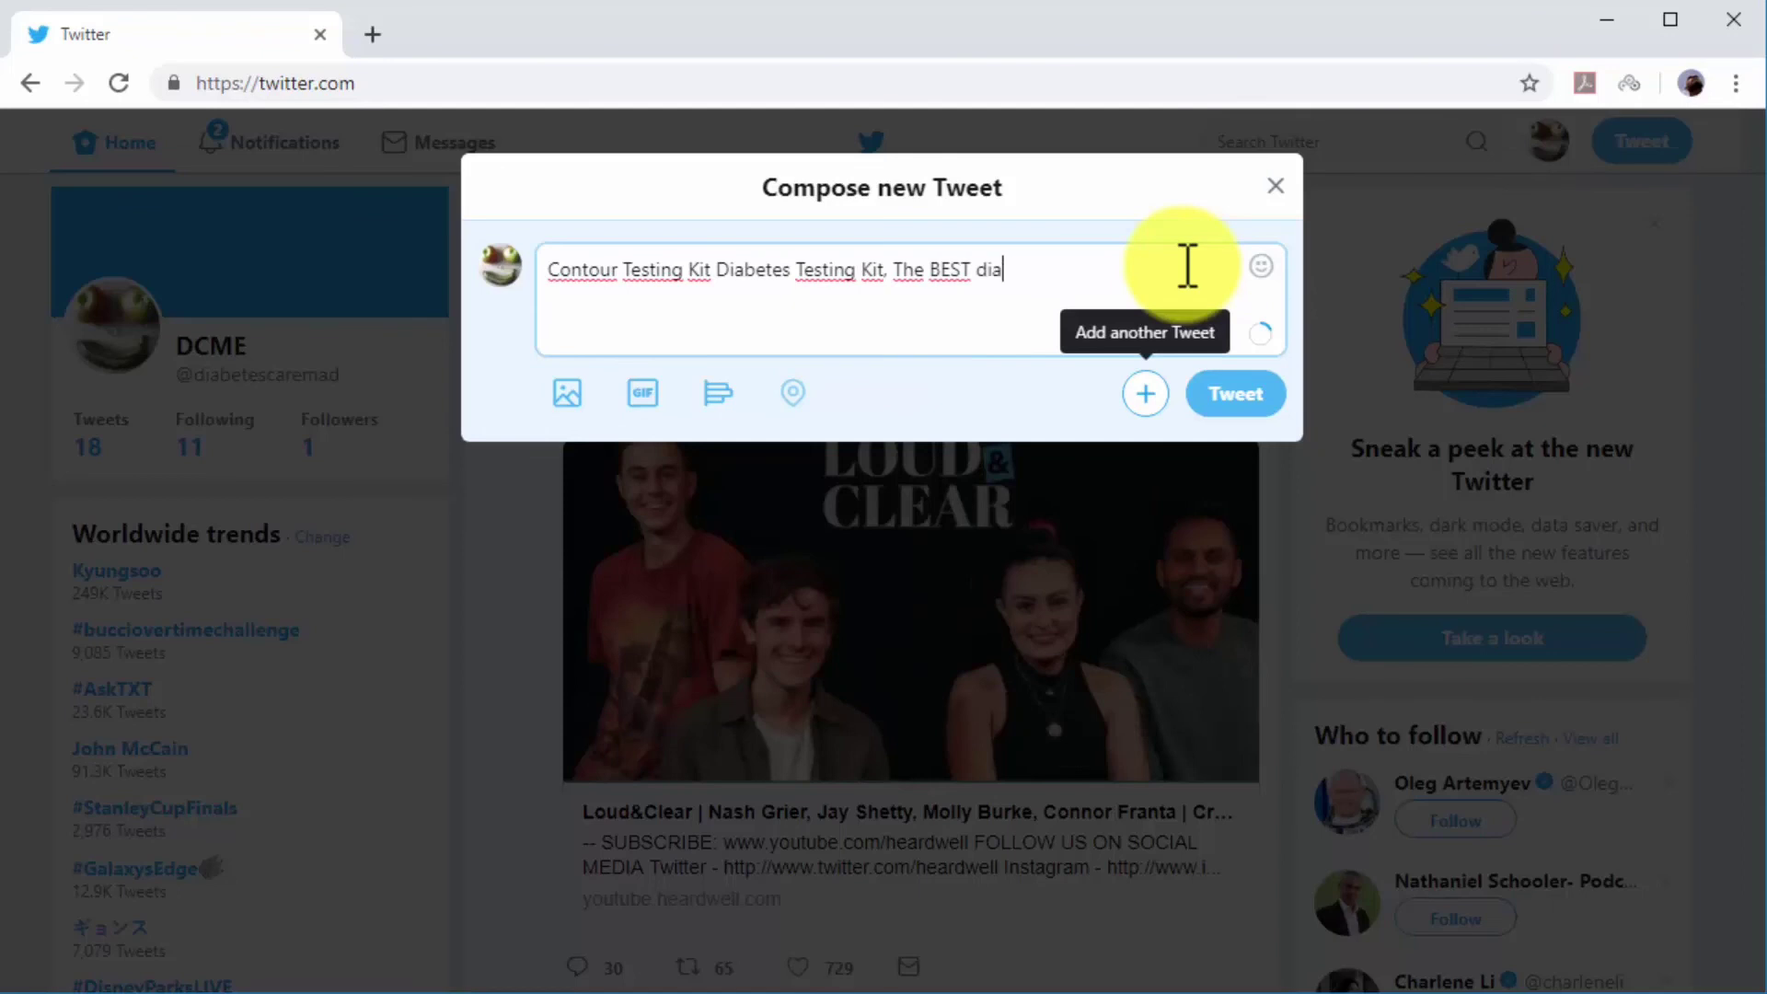
{"action": "type", "text": "betes testing kit around?"}
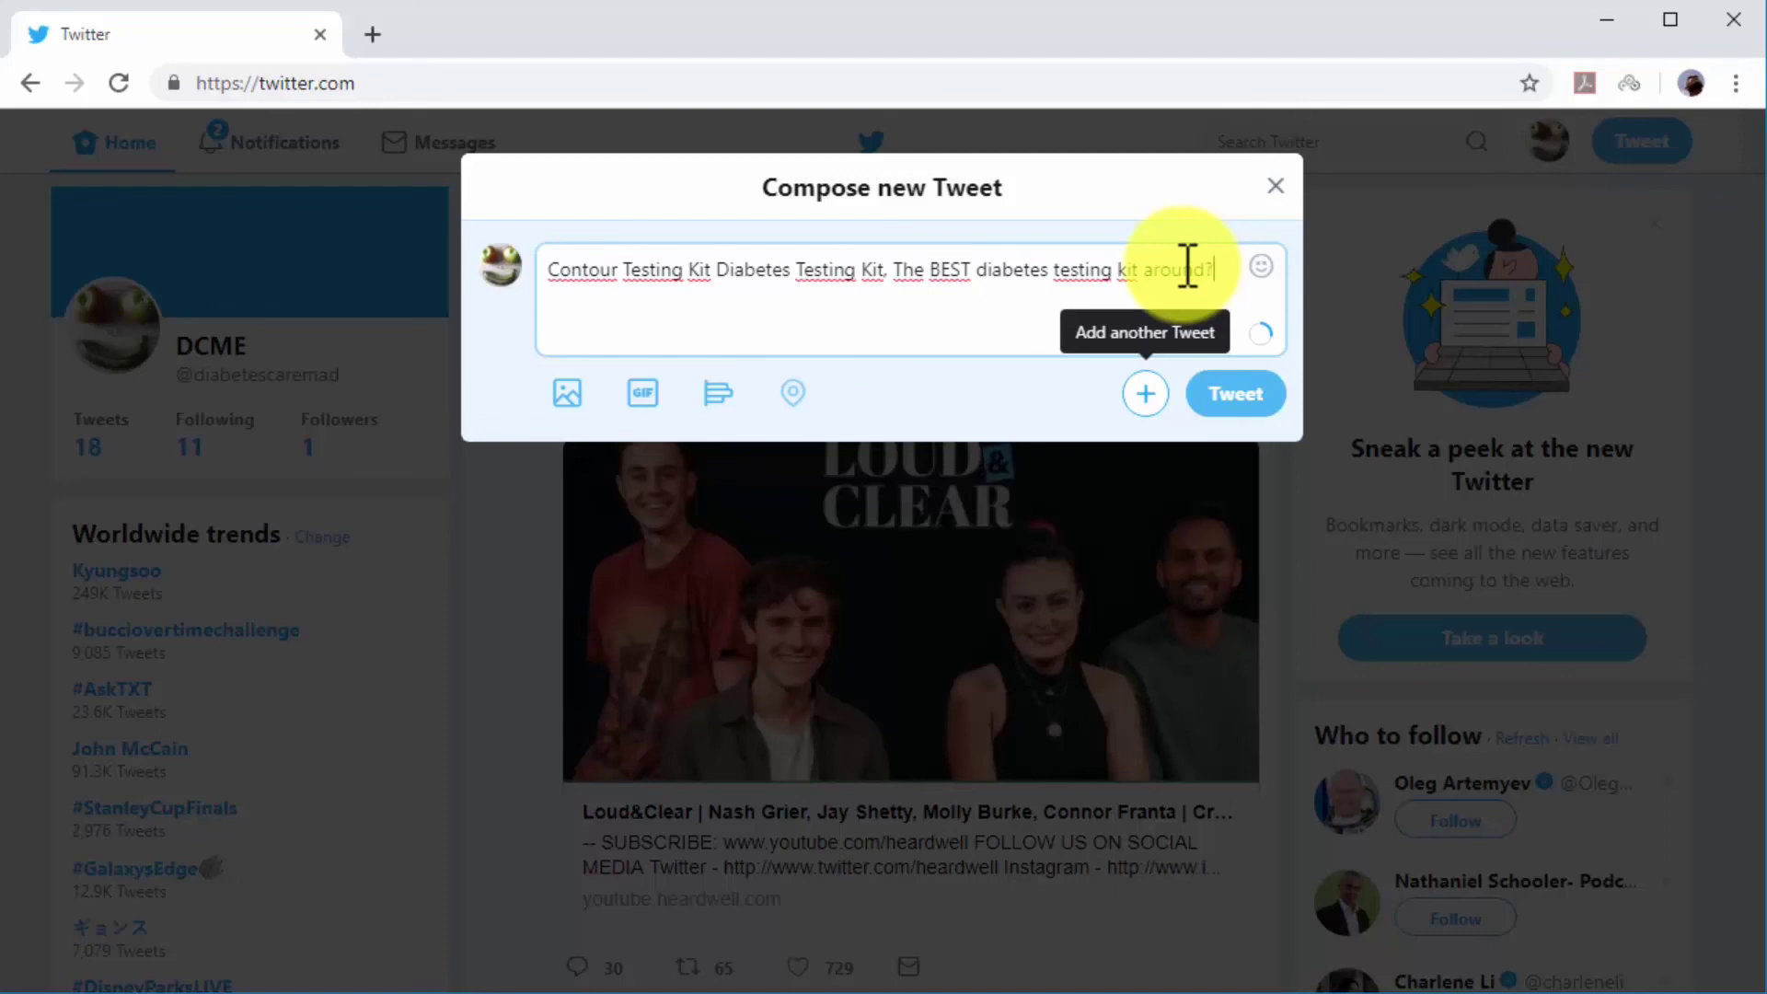
{"action": "key", "text": "Return"}
{"action": "type", "text": "Find "}
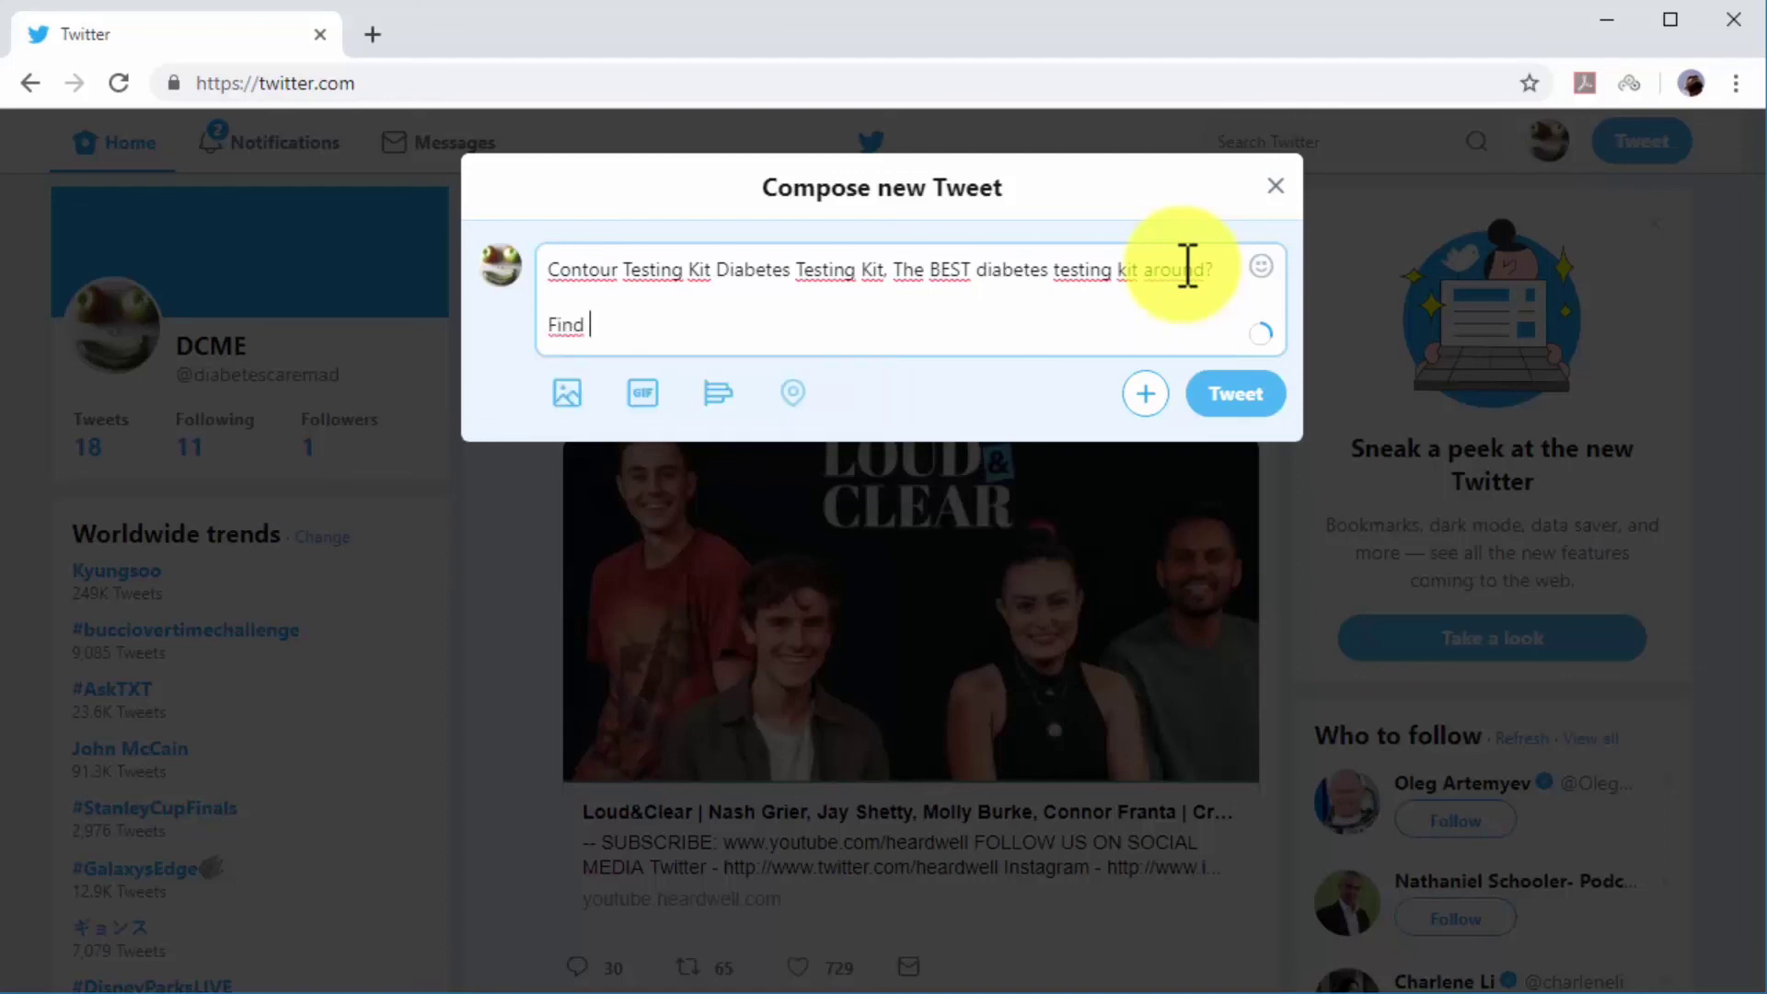
{"action": "type", "text": "out NOW! Read all a"}
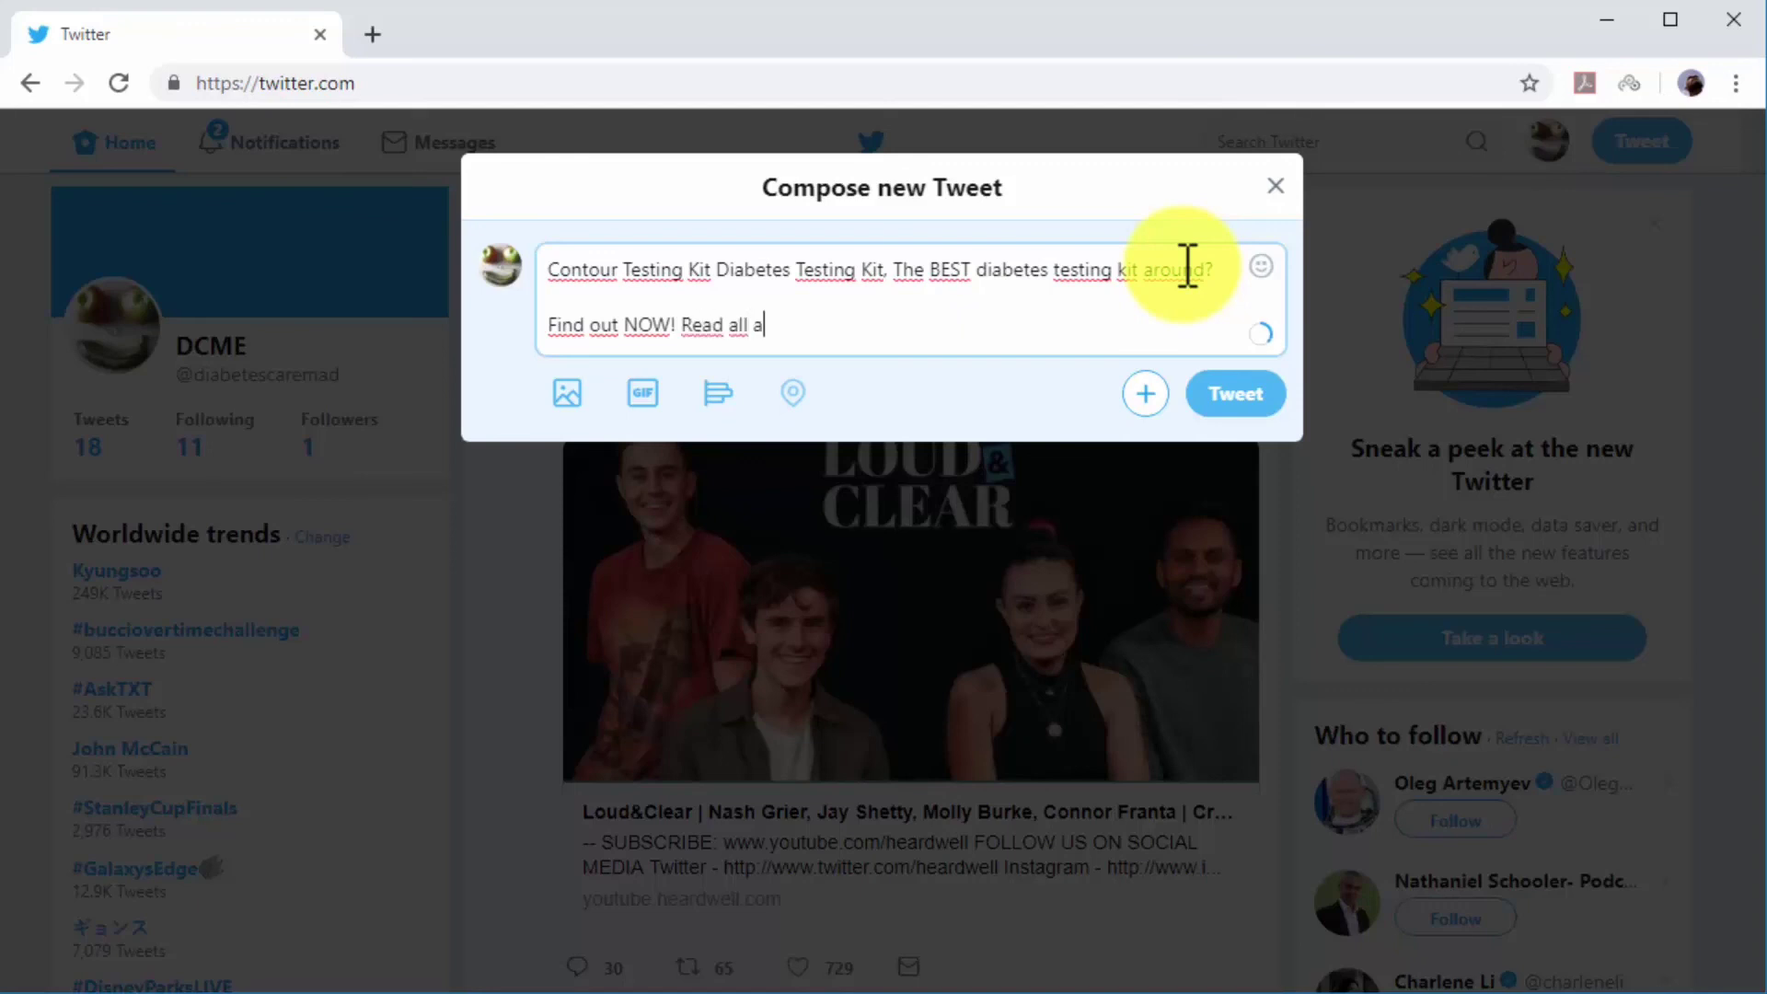
{"action": "type", "text": "bout it here:"}
{"action": "type", "text": "https://bit.ly/2XcWbKc"}
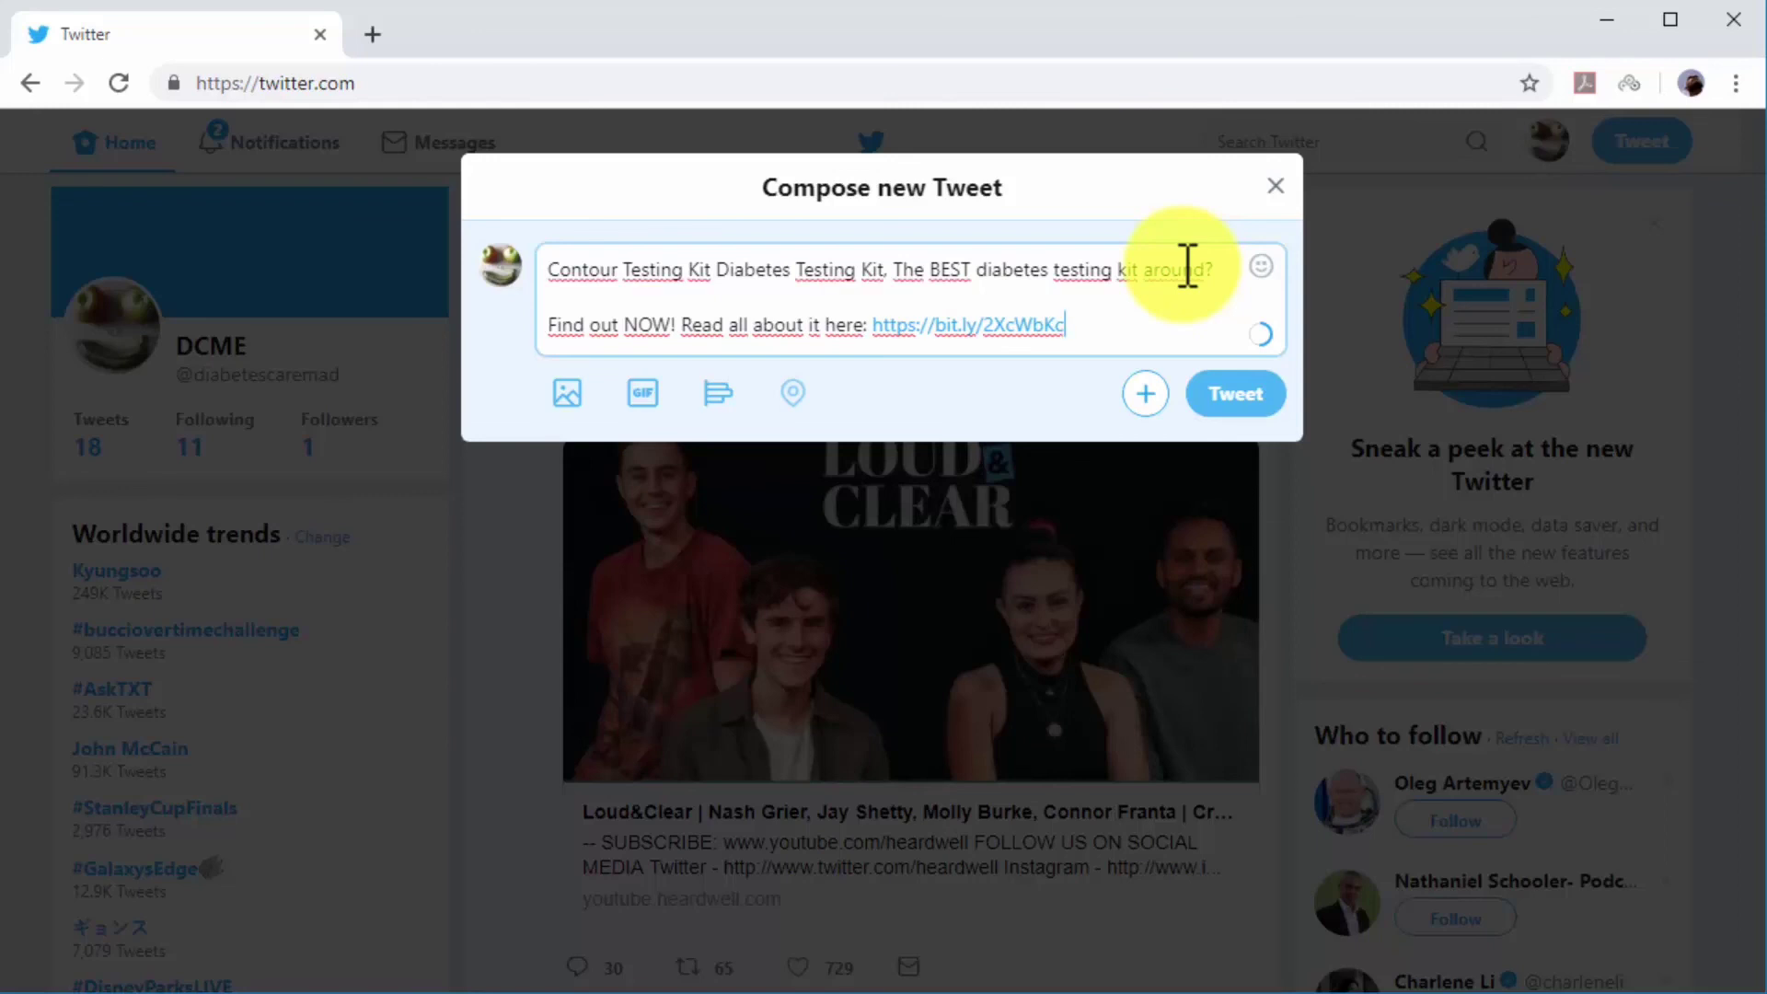
Step: Attach the 'Contour Testing Kit' image from Documents to the tweet
{"action": "left_click", "coordinate": [571, 394]}
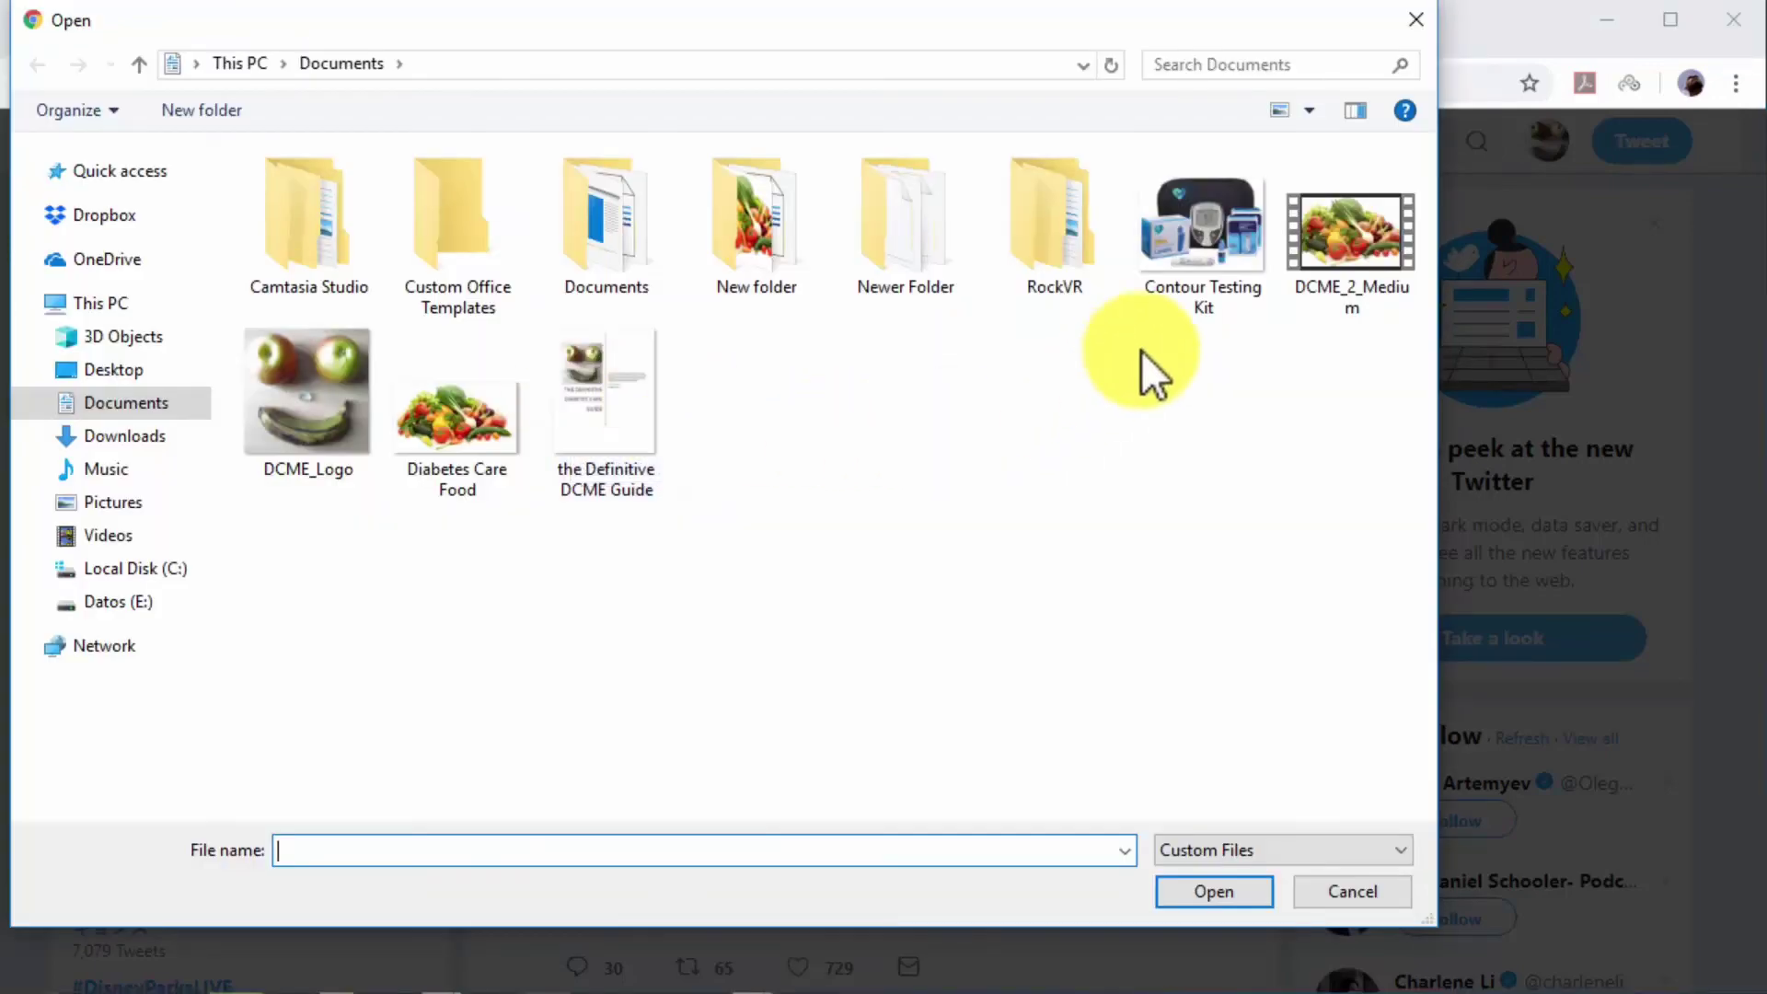
{"action": "double_click", "coordinate": [1189, 268]}
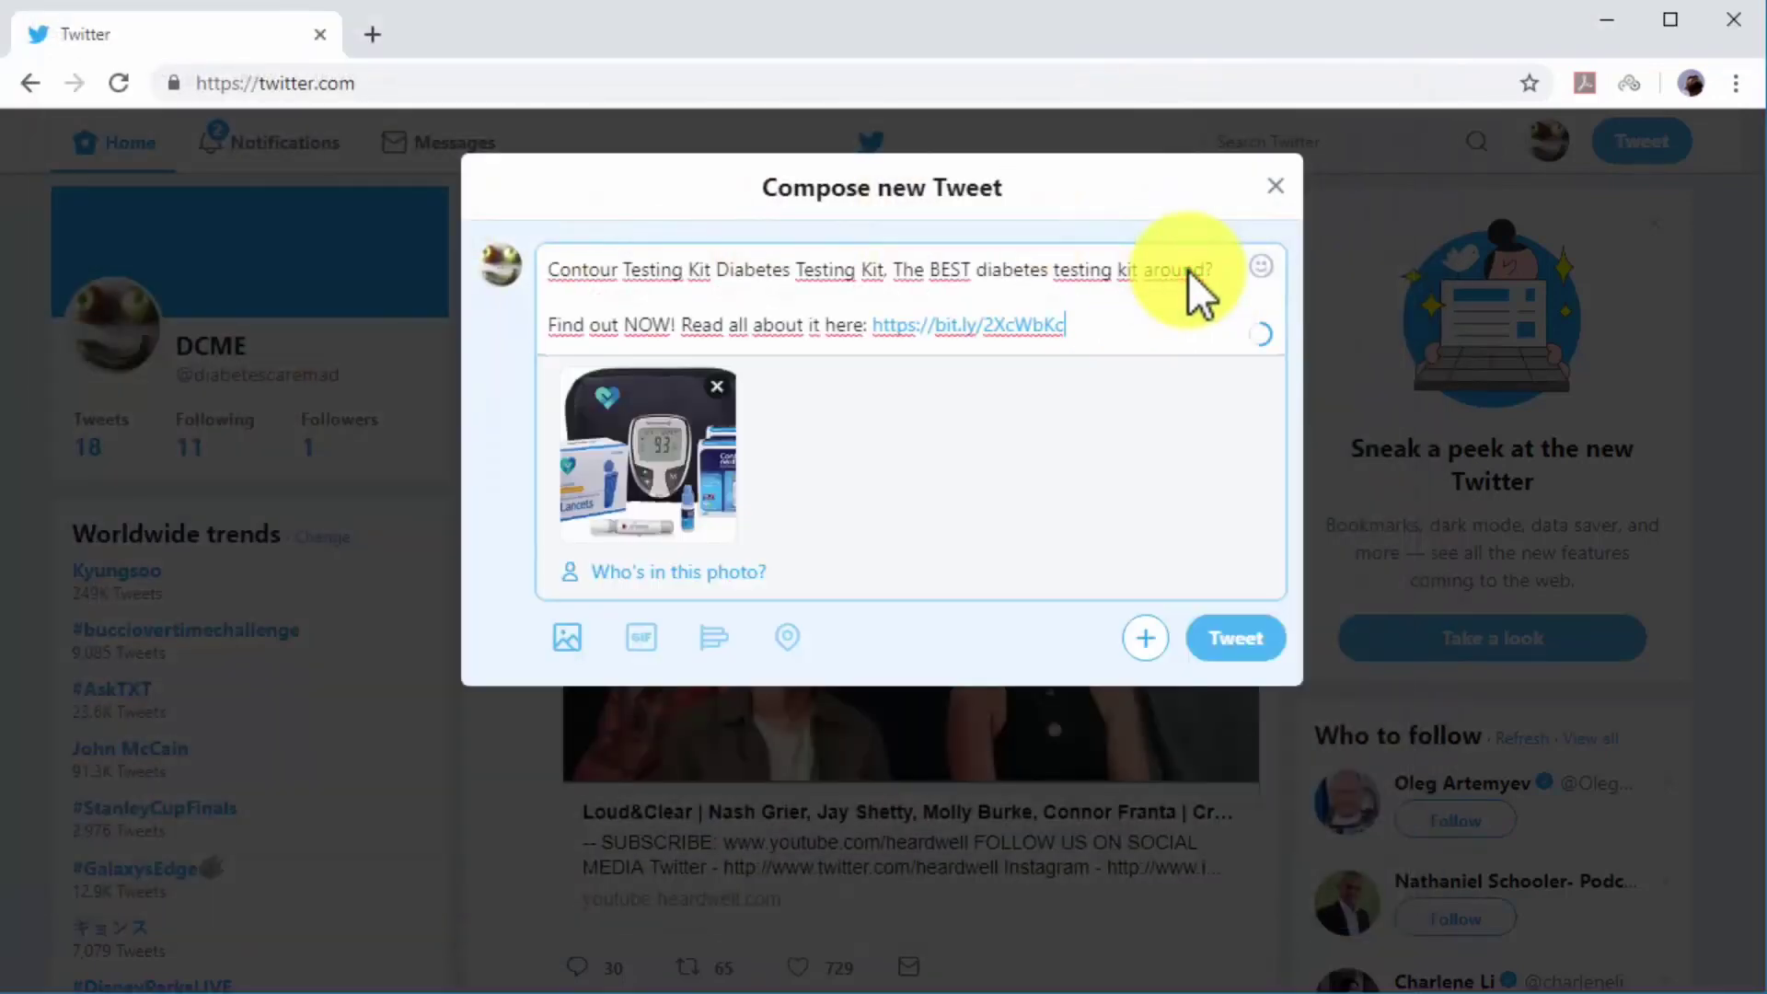